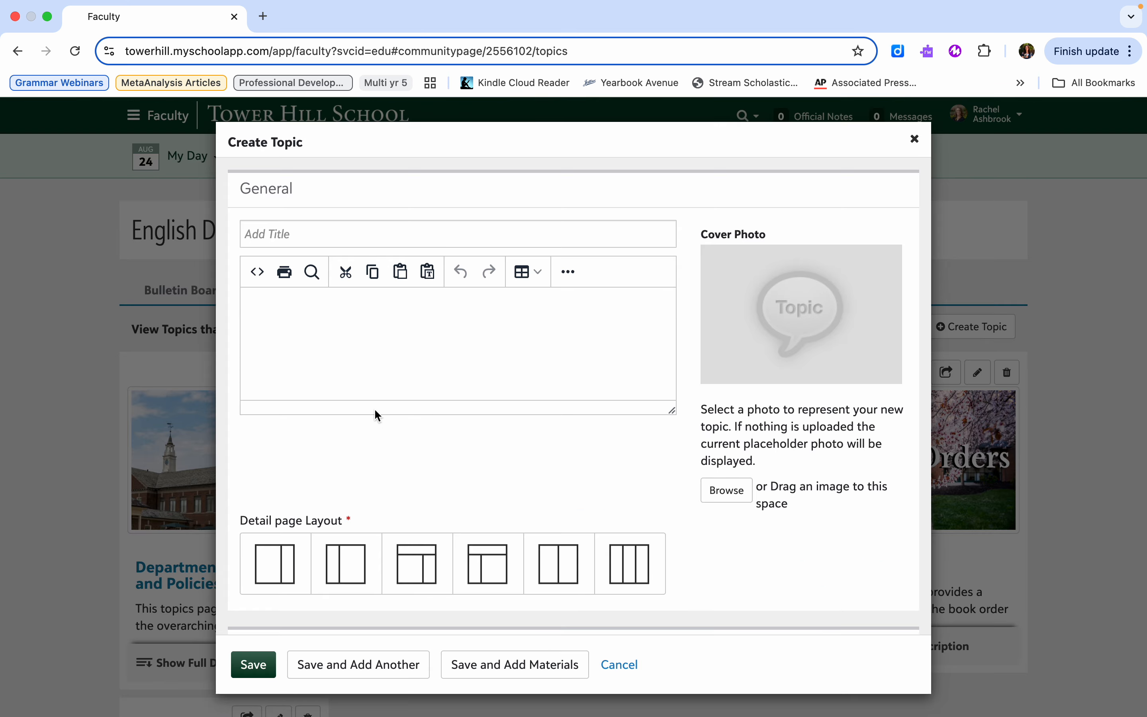
# - Title the new topic "Model Topics Page" and enter the description "Description of the Unit or Chapter or Topic"
pyautogui.click(403, 235)
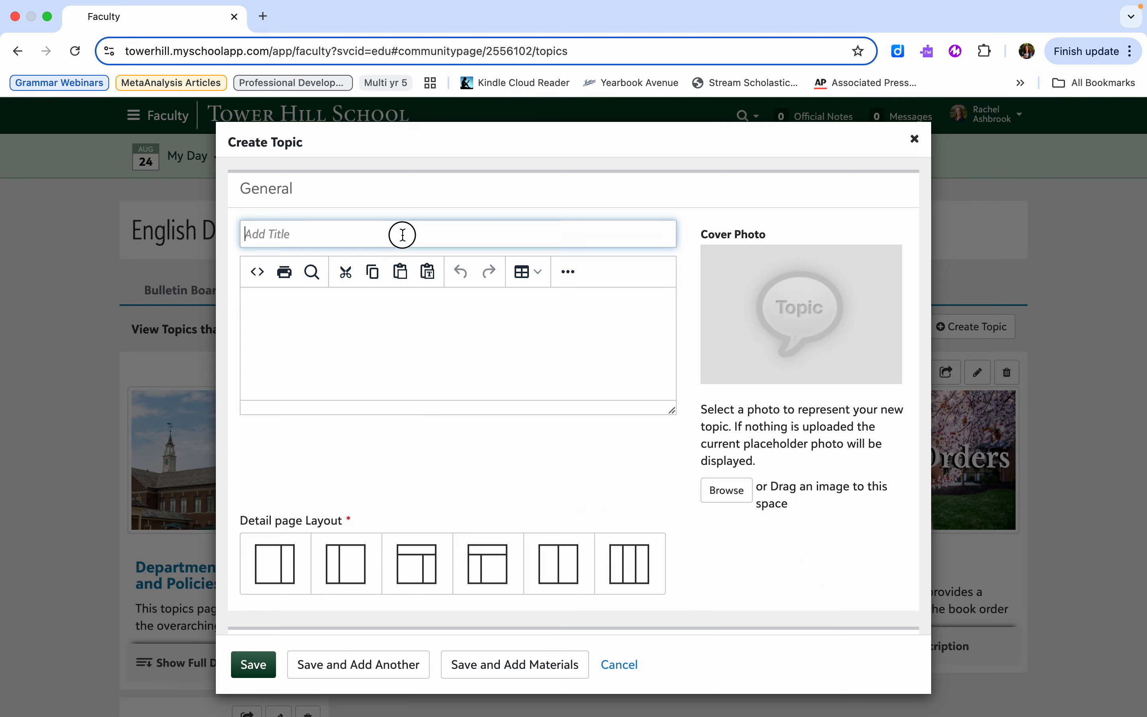
pyautogui.write('Model')
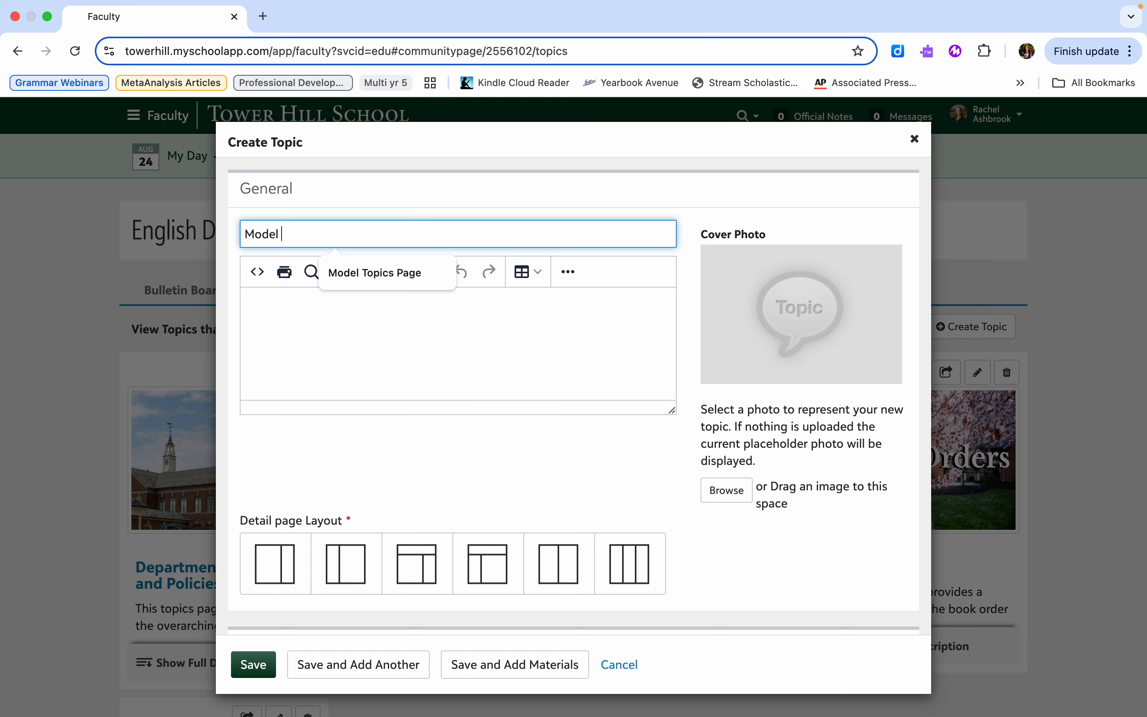
pyautogui.click(372, 272)
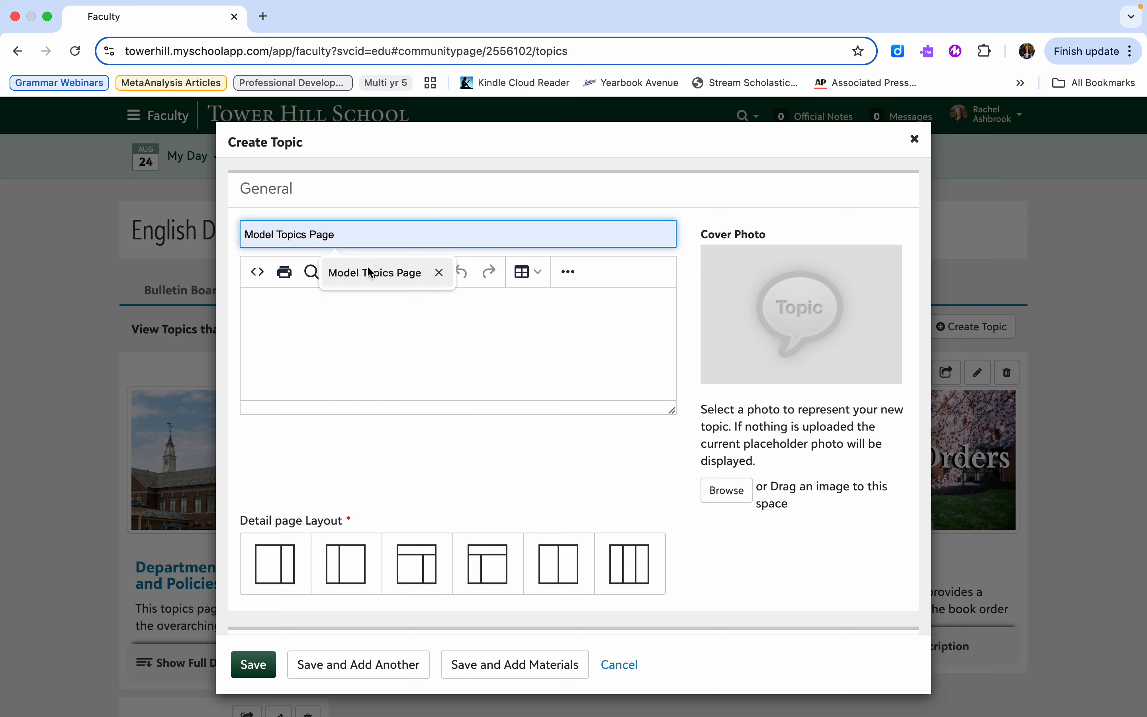
pyautogui.click(339, 341)
pyautogui.write('De')
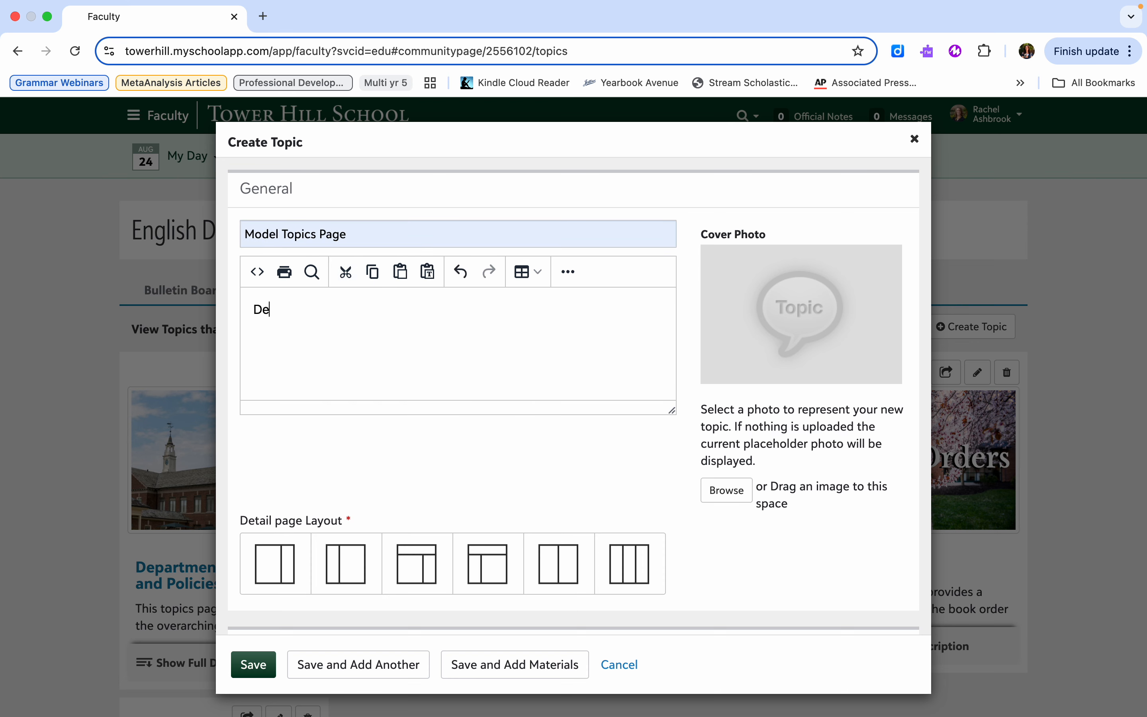
pyautogui.write('scription of the Unit or ')
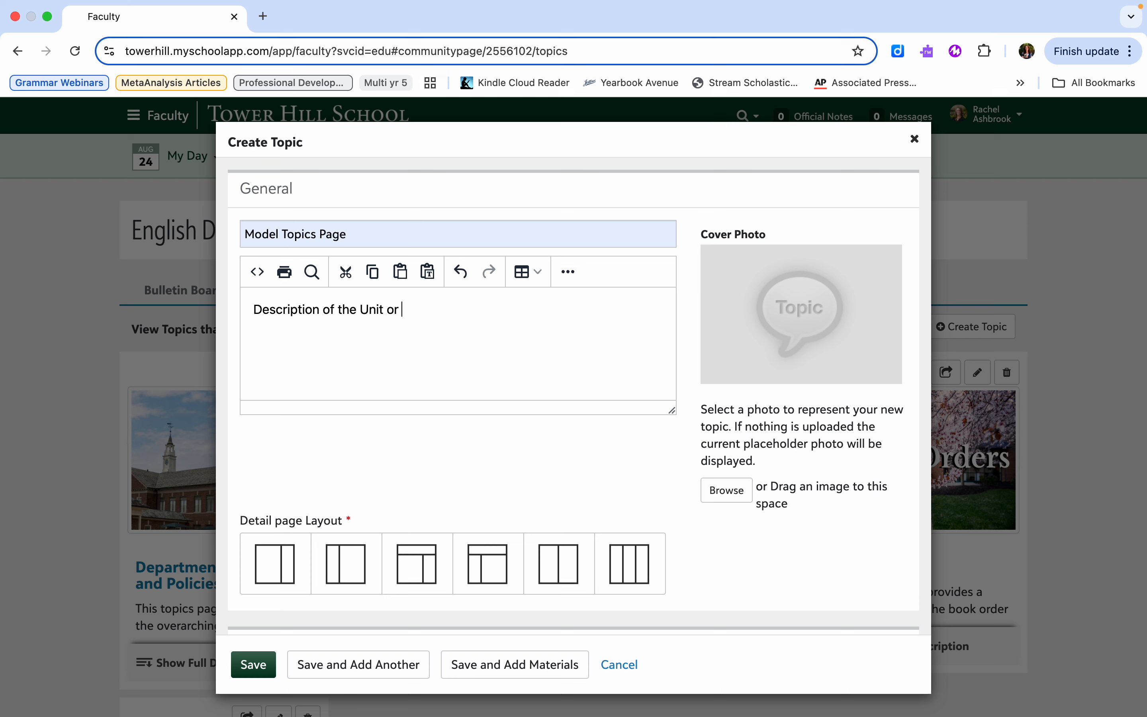
pyautogui.write('Chapter or Topic')
# - Choose the detail page layout with two equal columns and use the Model image from the Desktop as cover photo
pyautogui.scroll(-2, 447, 501)
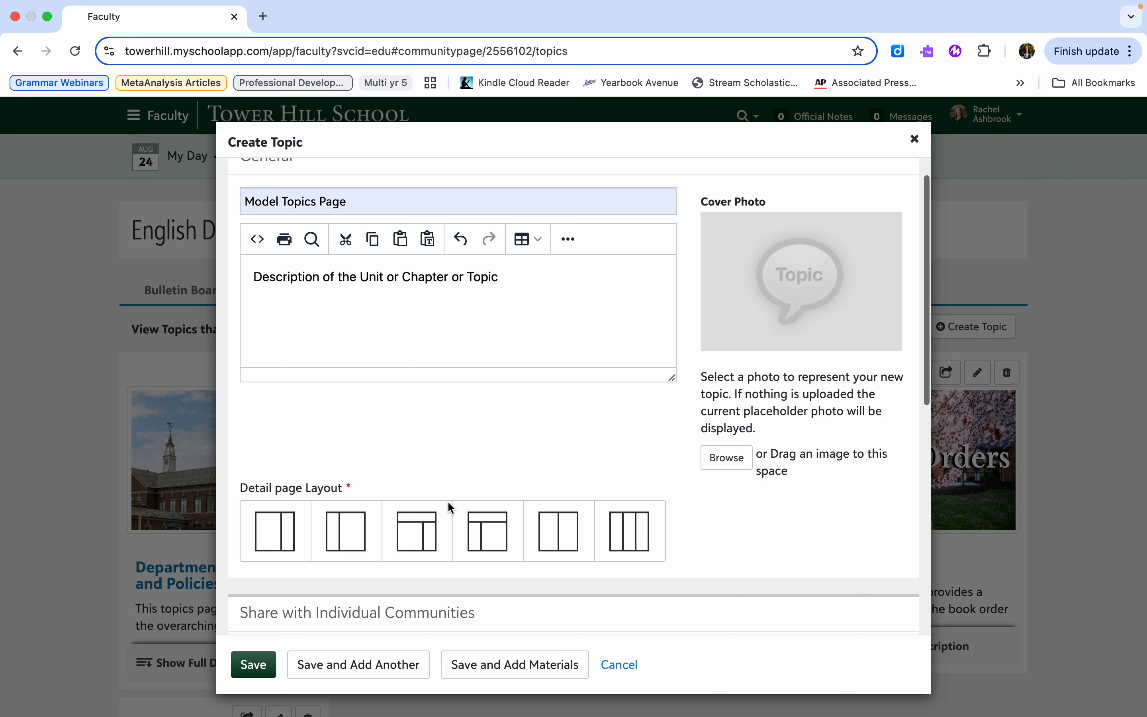
pyautogui.click(559, 548)
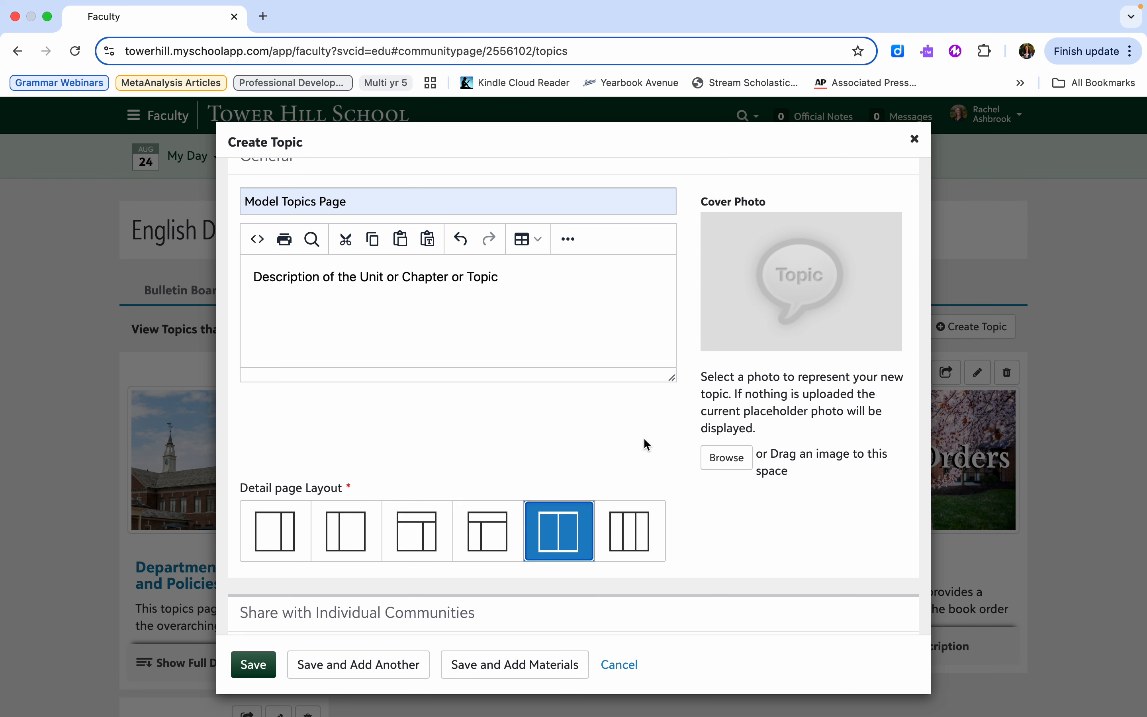
pyautogui.scroll(2, 647, 443)
pyautogui.click(739, 495)
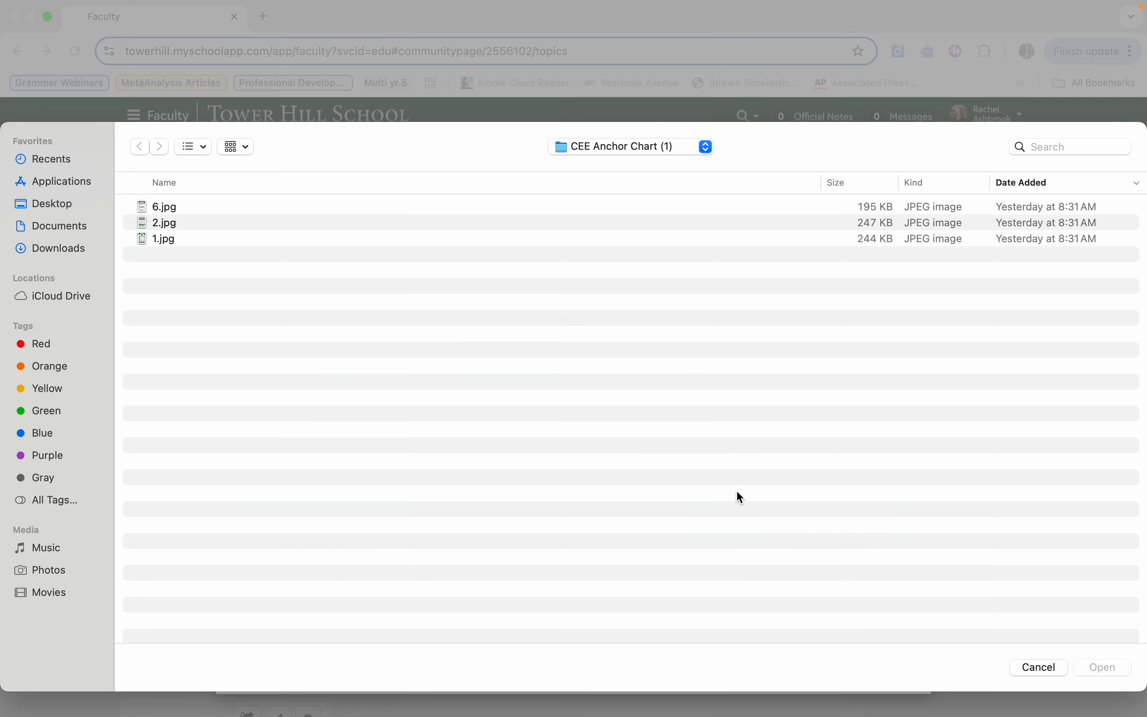
pyautogui.click(74, 203)
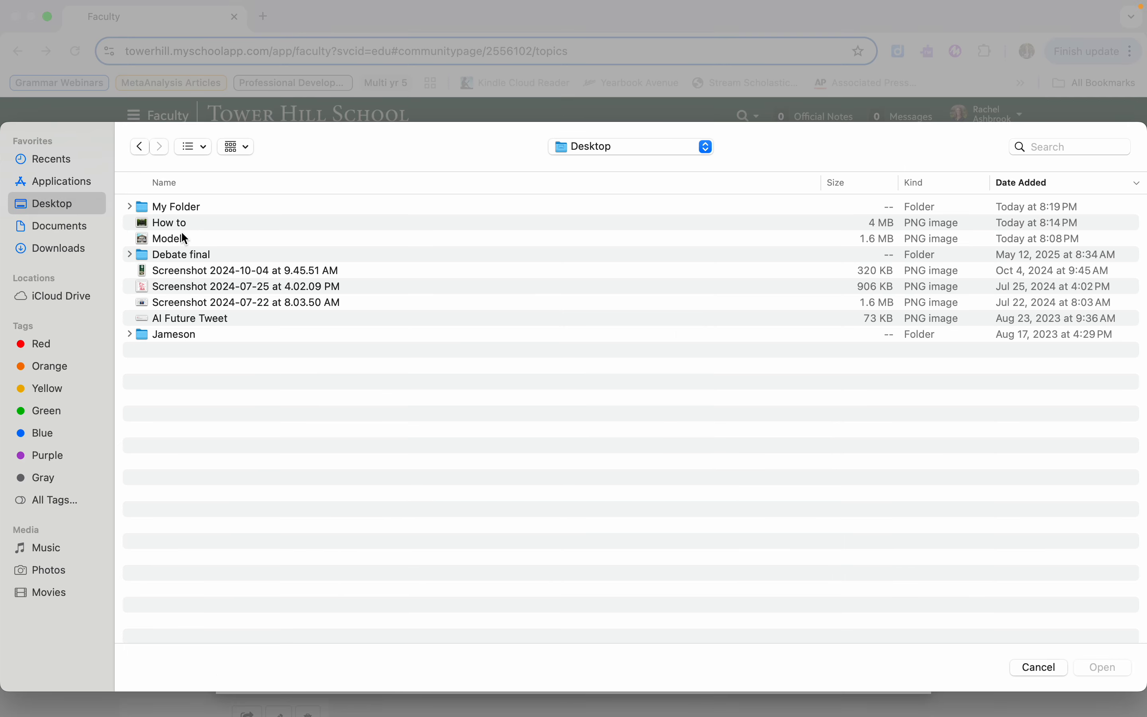
pyautogui.click(185, 238)
pyautogui.click(1119, 670)
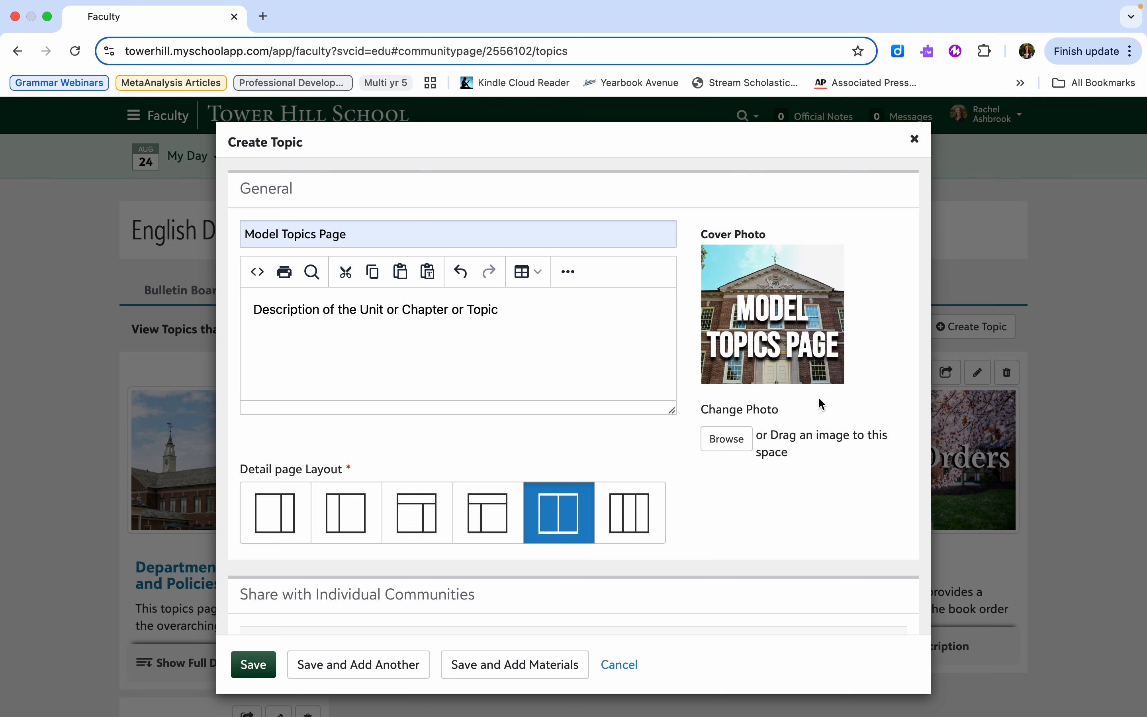
# - Save the new topic and open Model Topics Page for editing from the topics list
pyautogui.scroll(-6, 346, 514)
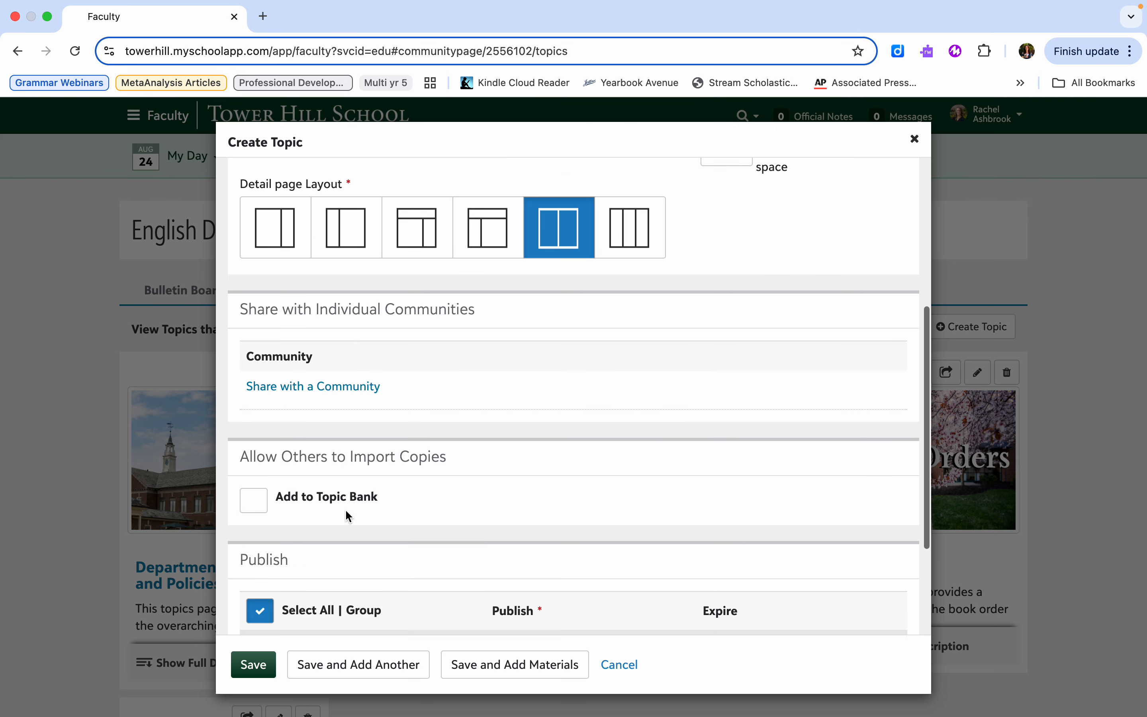
pyautogui.scroll(-3, 346, 515)
pyautogui.click(262, 666)
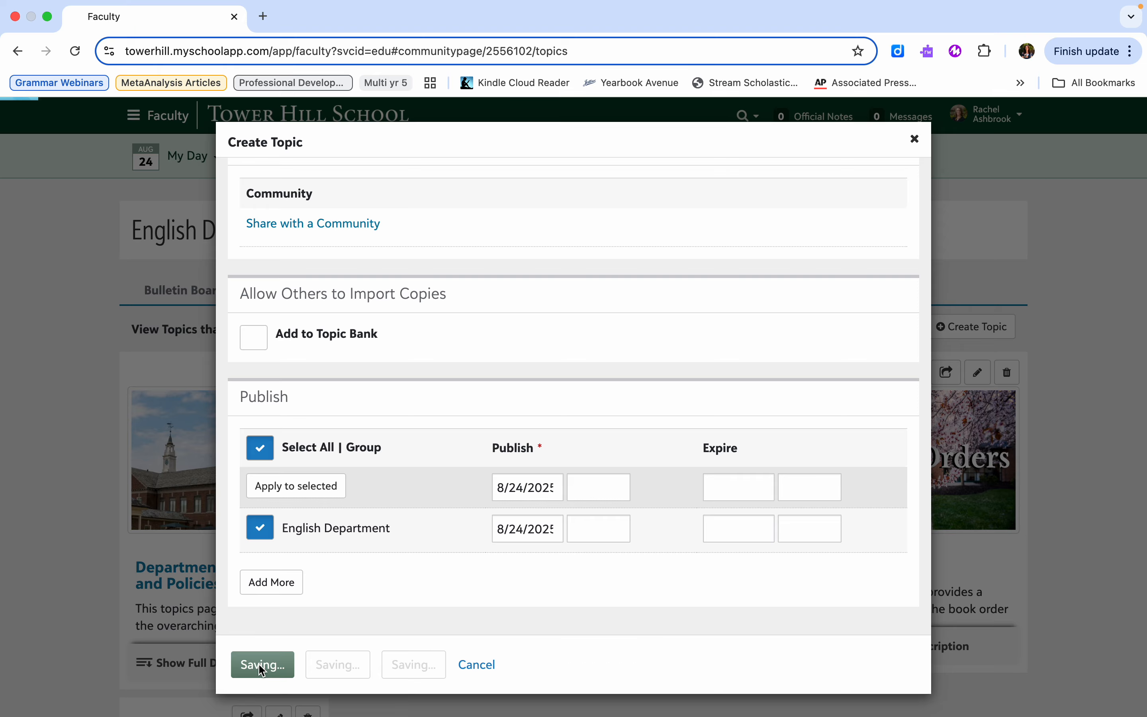
pyautogui.scroll(-7, 475, 545)
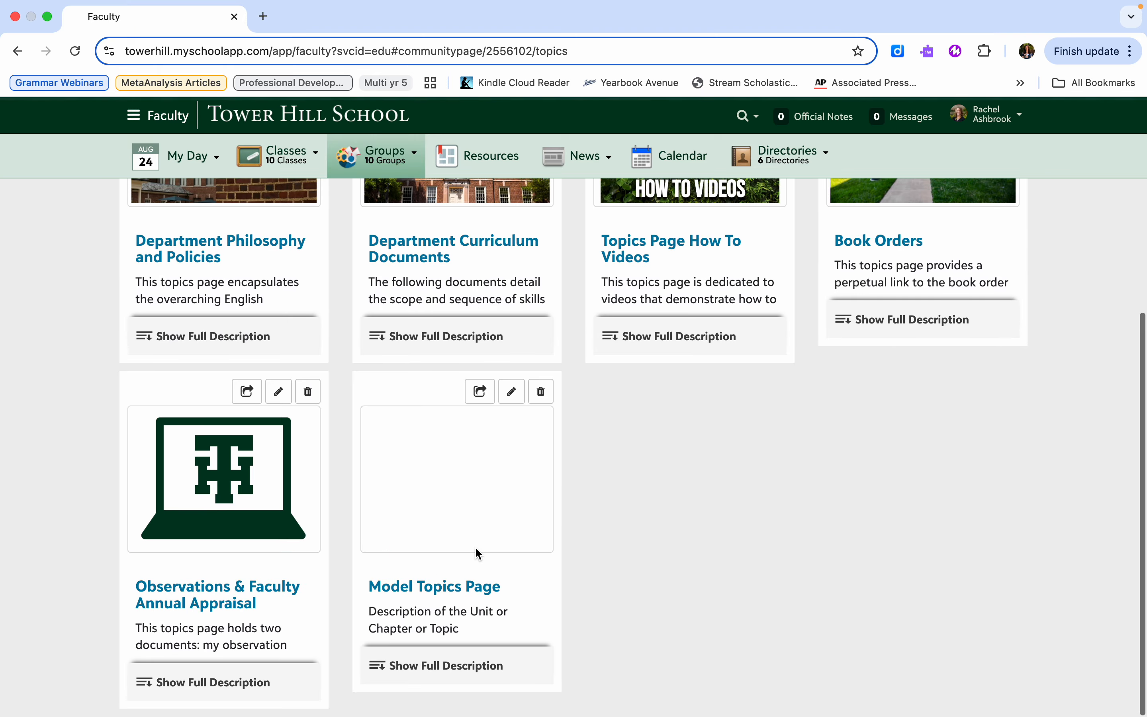
pyautogui.click(512, 391)
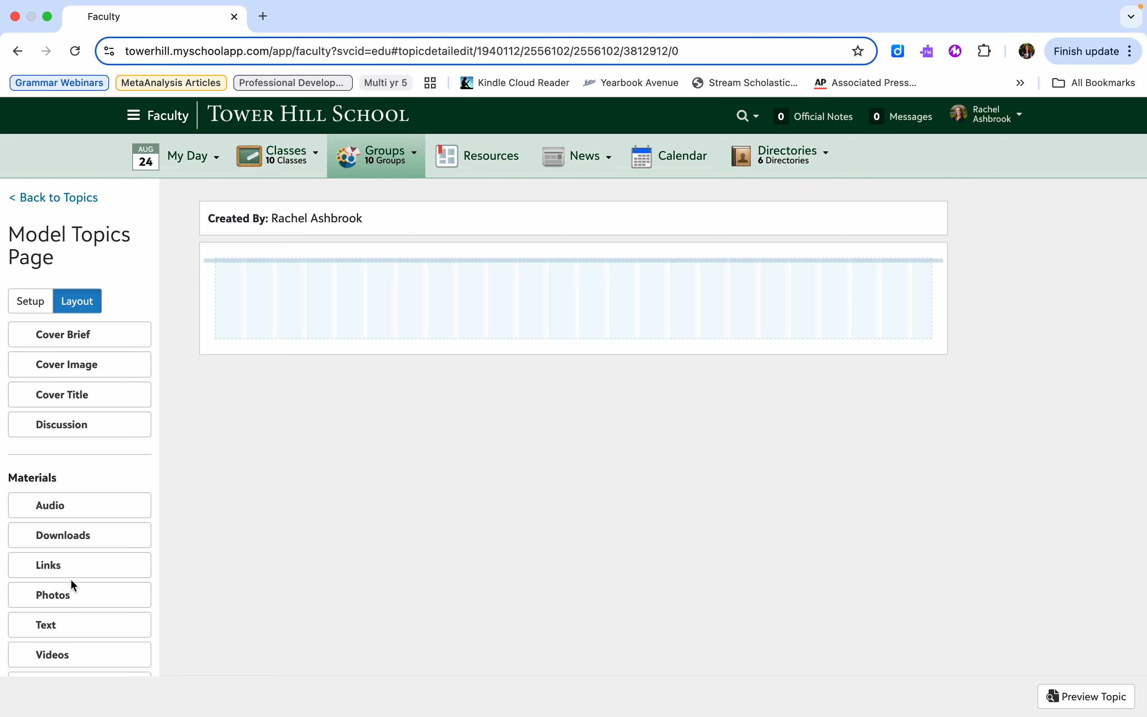
# - Review the topic's general settings and close them without making changes
pyautogui.click(30, 301)
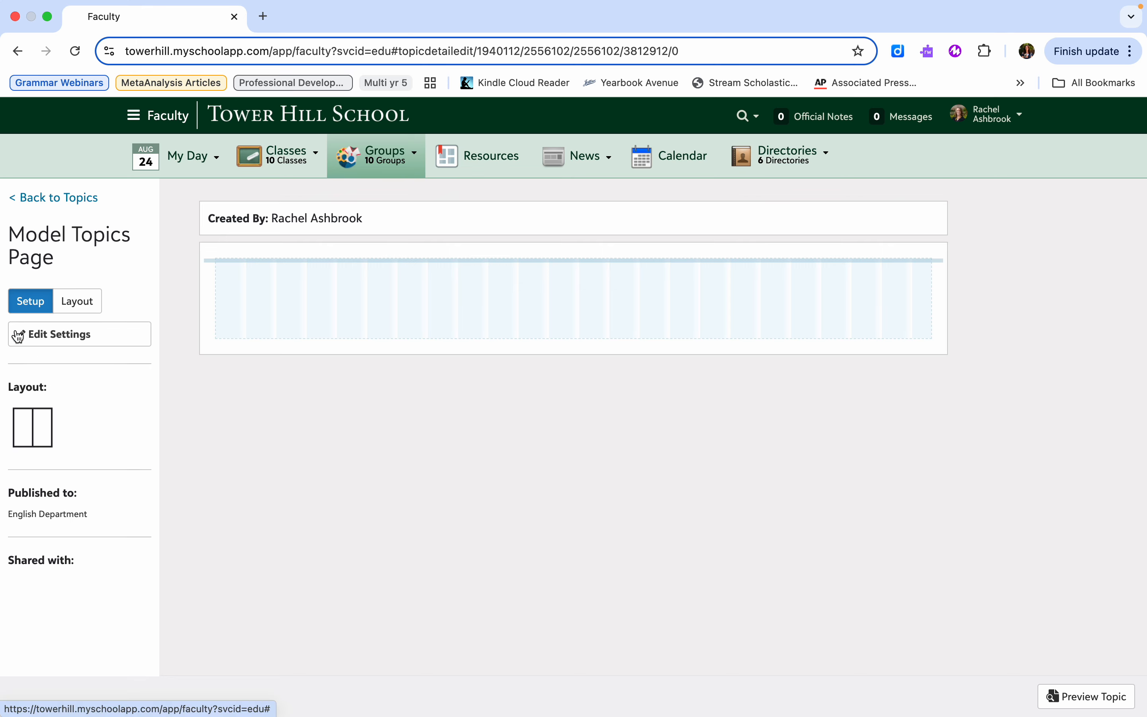
pyautogui.click(71, 334)
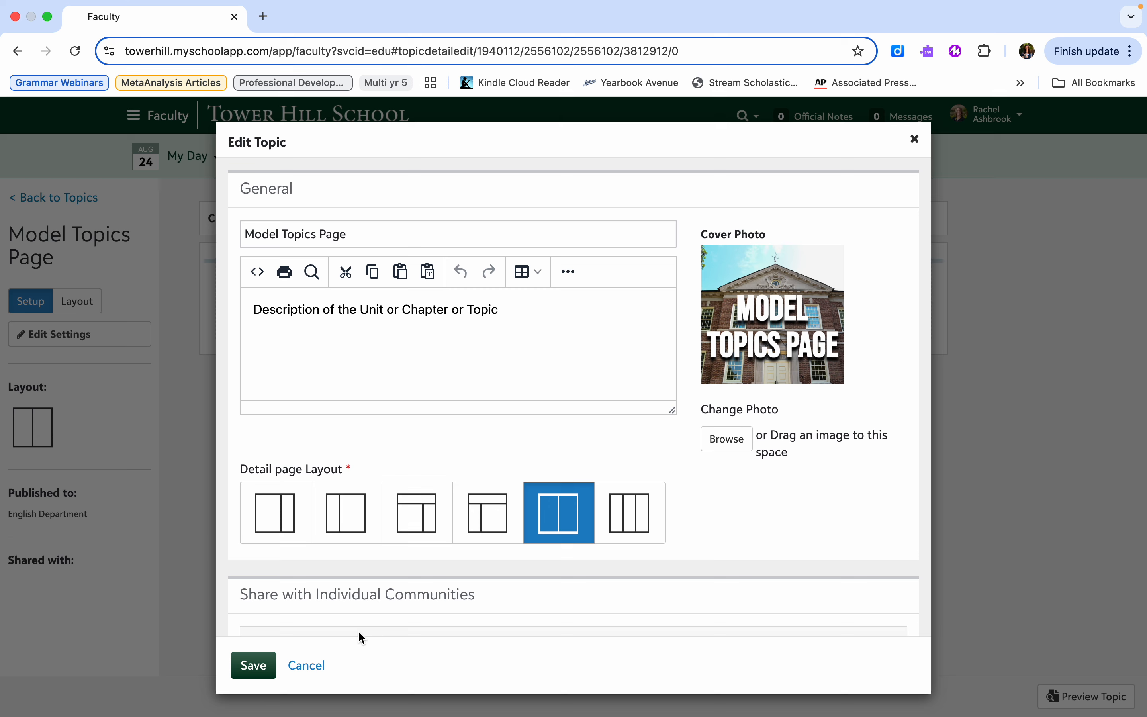
pyautogui.click(324, 667)
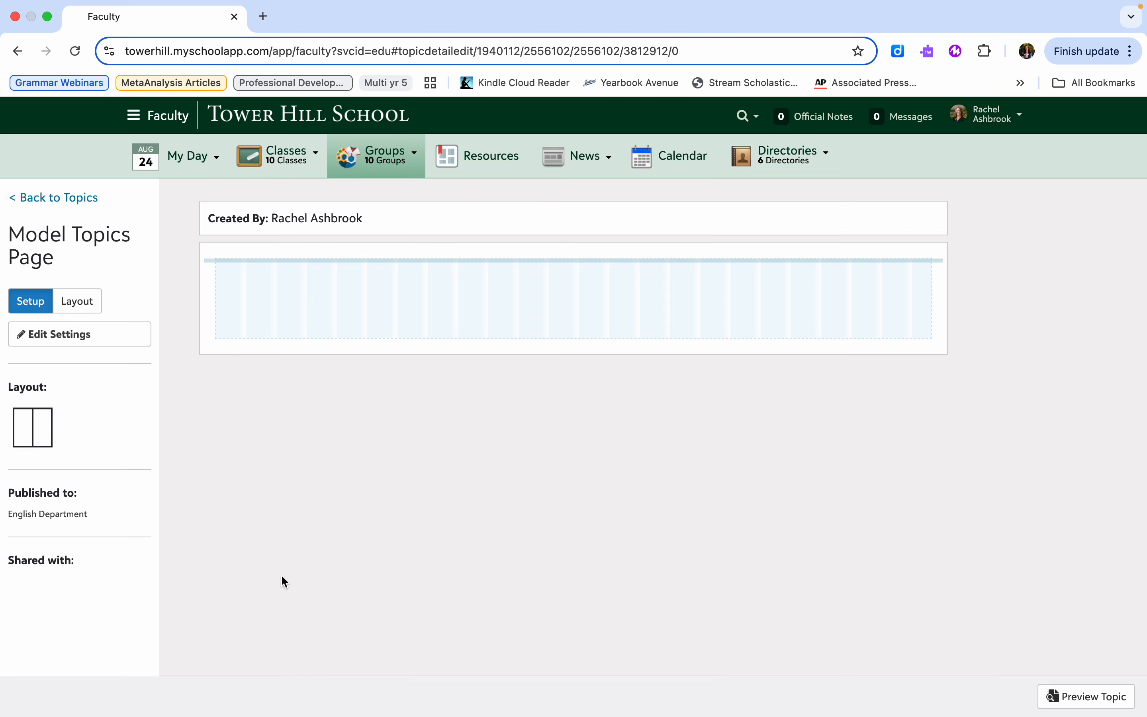
# - Place Cover Title above Cover Brief in the layout's first column, and Cover Image above Discussion in the second column
pyautogui.click(88, 309)
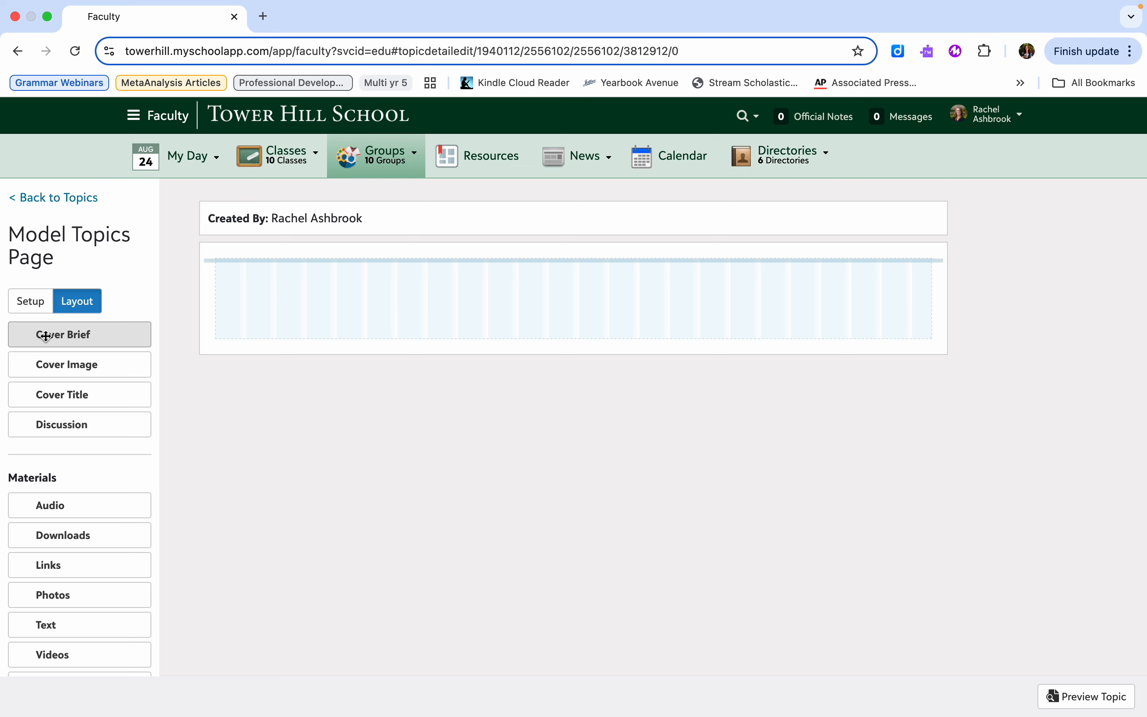
pyautogui.moveTo(39, 336); pyautogui.dragTo(326, 282)
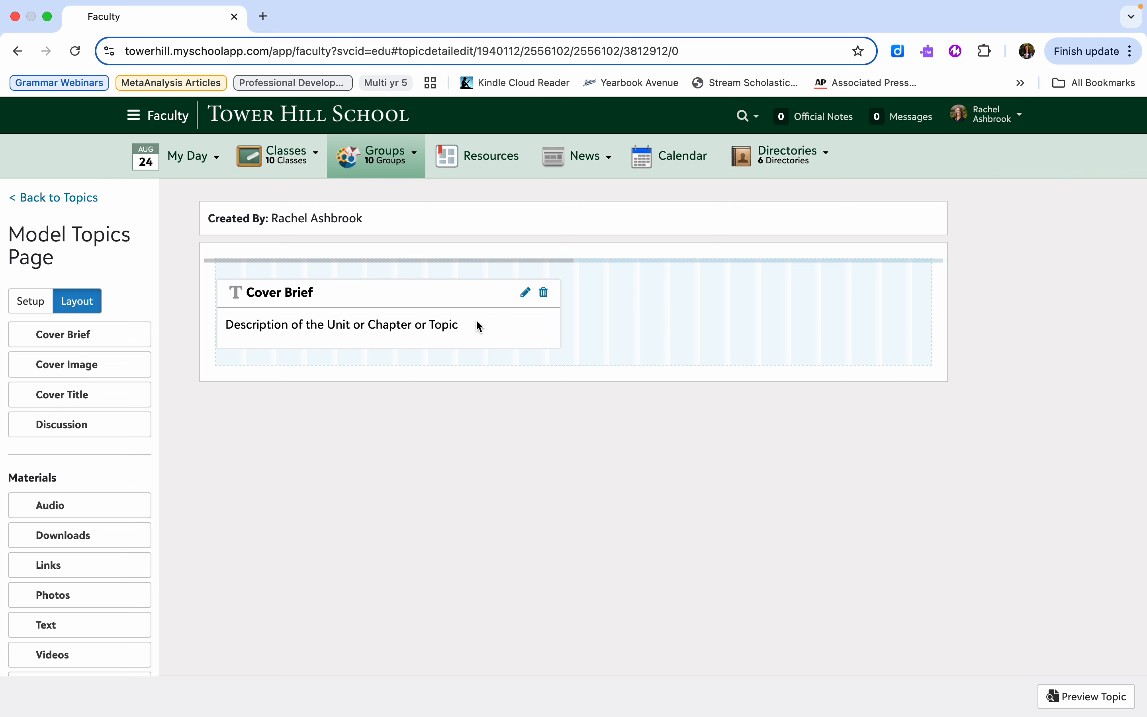
pyautogui.moveTo(33, 365); pyautogui.dragTo(767, 274)
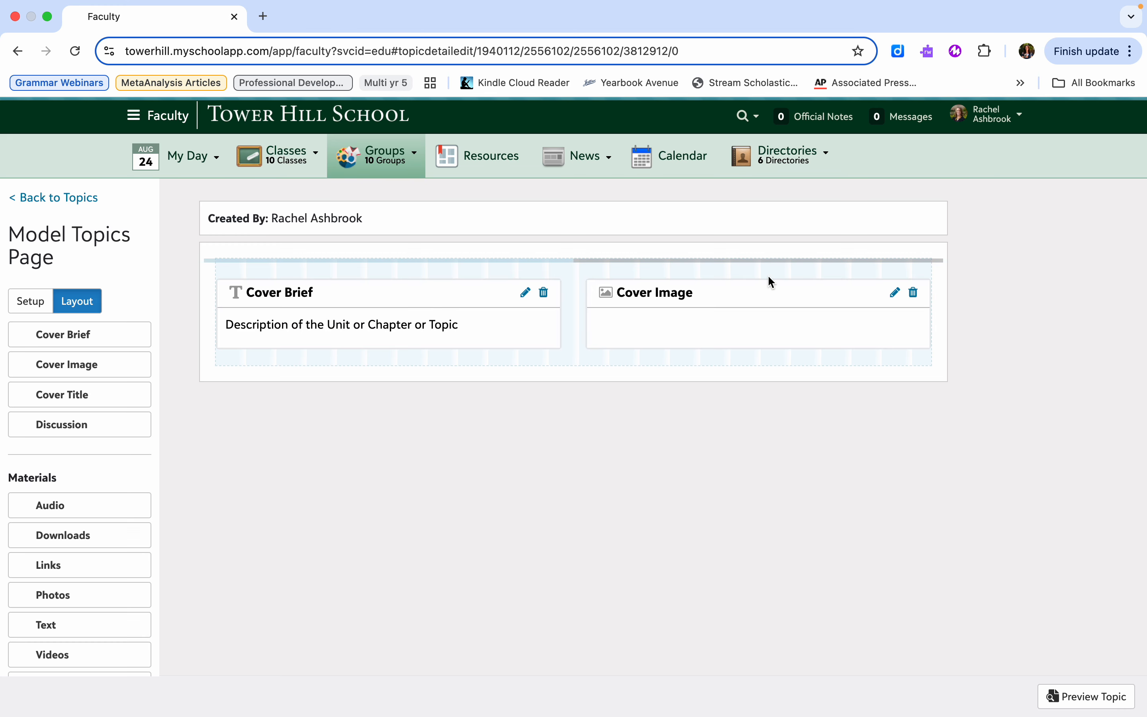
pyautogui.moveTo(56, 393); pyautogui.dragTo(315, 285)
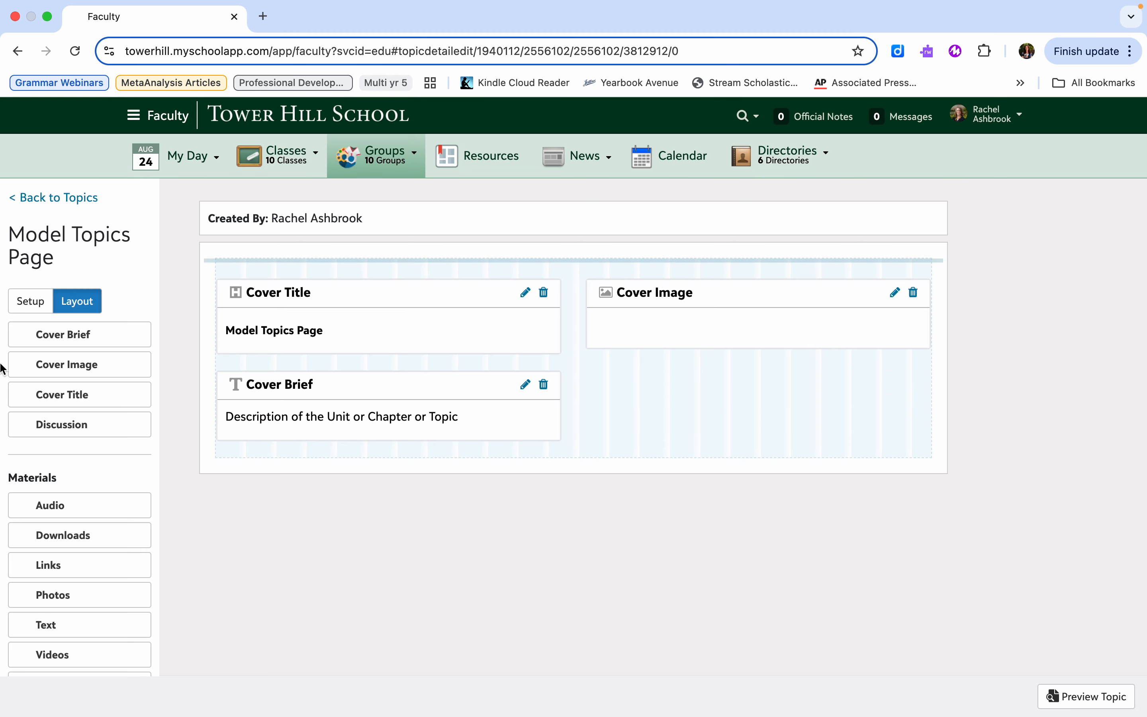
pyautogui.moveTo(36, 428); pyautogui.dragTo(705, 358)
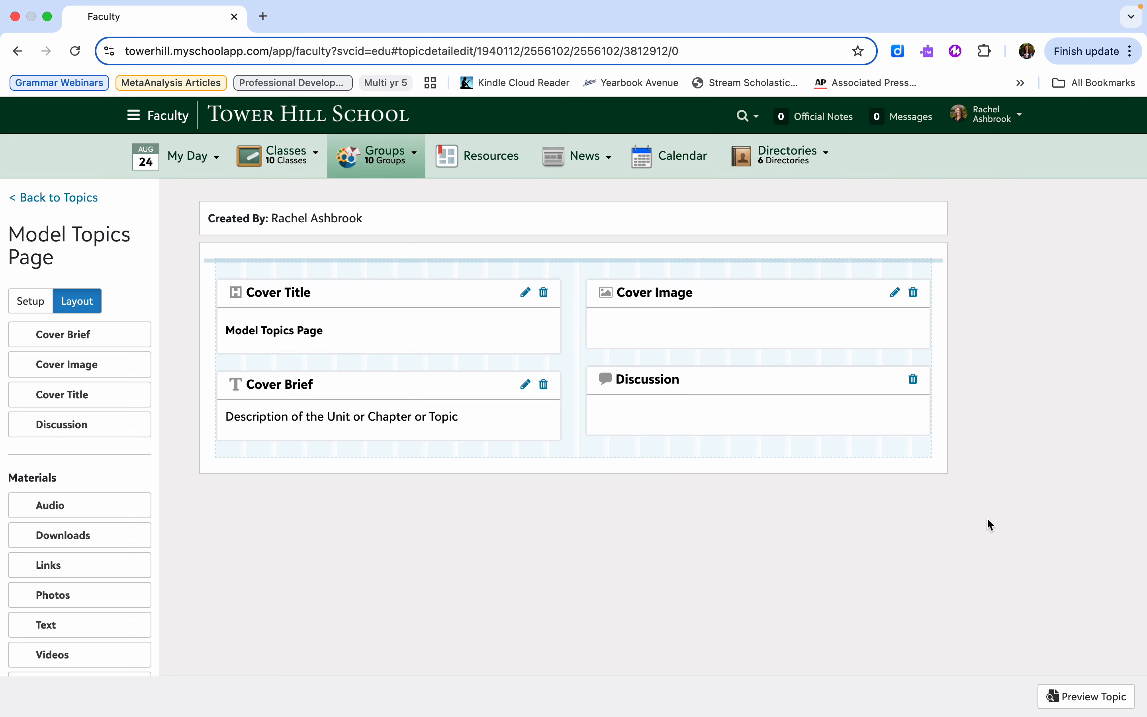
# - Preview the topic and post the note "Hey" in its discussion, returning to the layout editor
pyautogui.click(1093, 705)
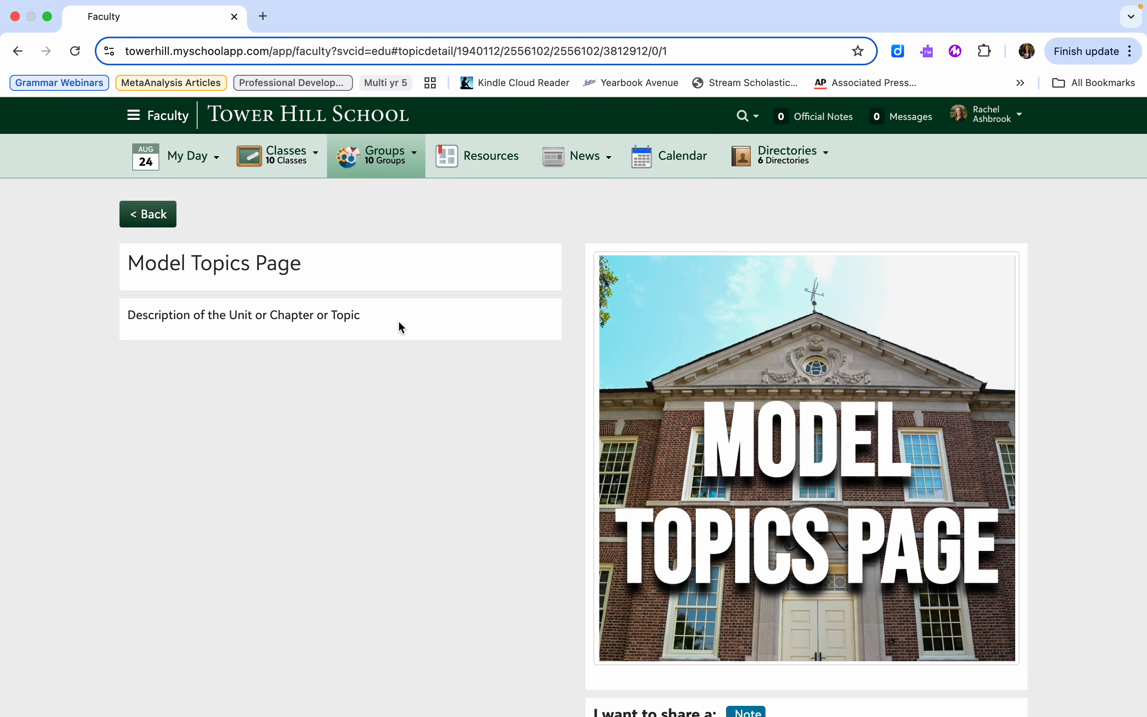
pyautogui.scroll(-2, 715, 356)
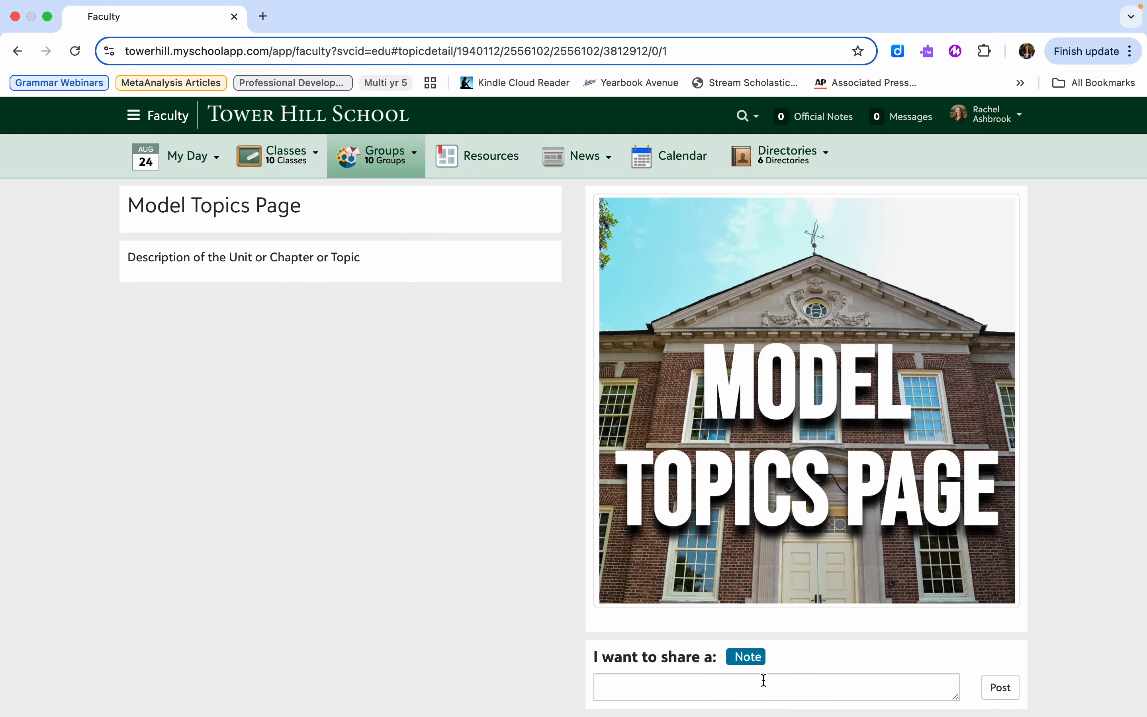
pyautogui.click(651, 687)
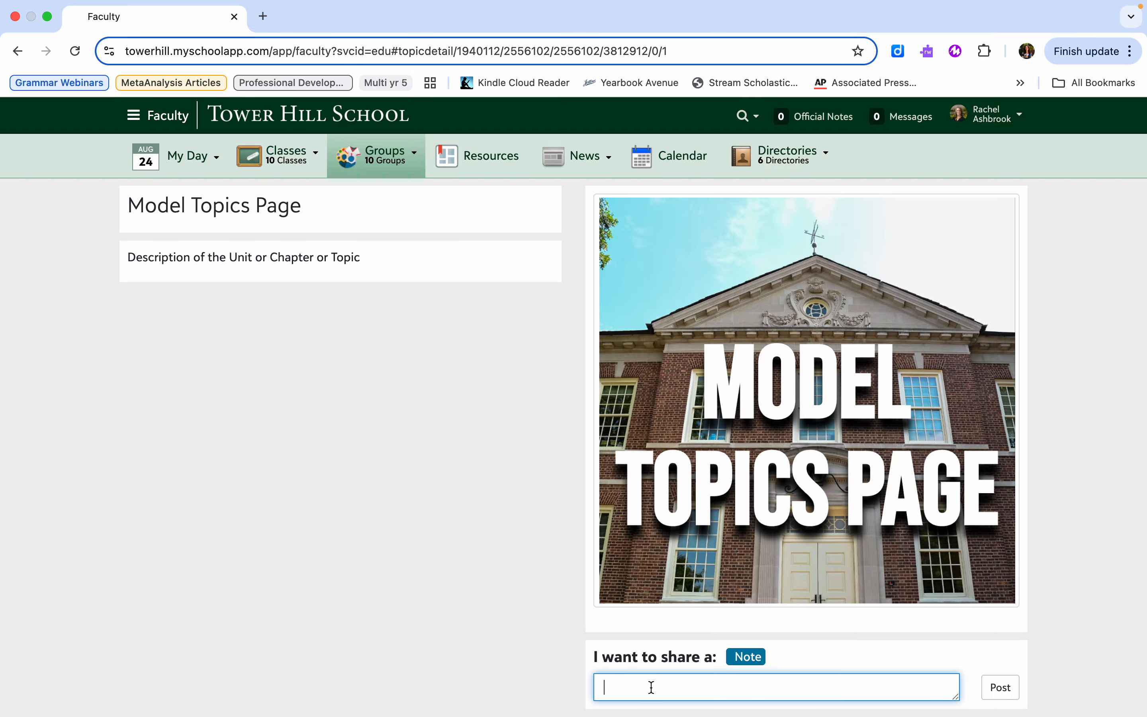
pyautogui.write('Hey')
pyautogui.click(999, 687)
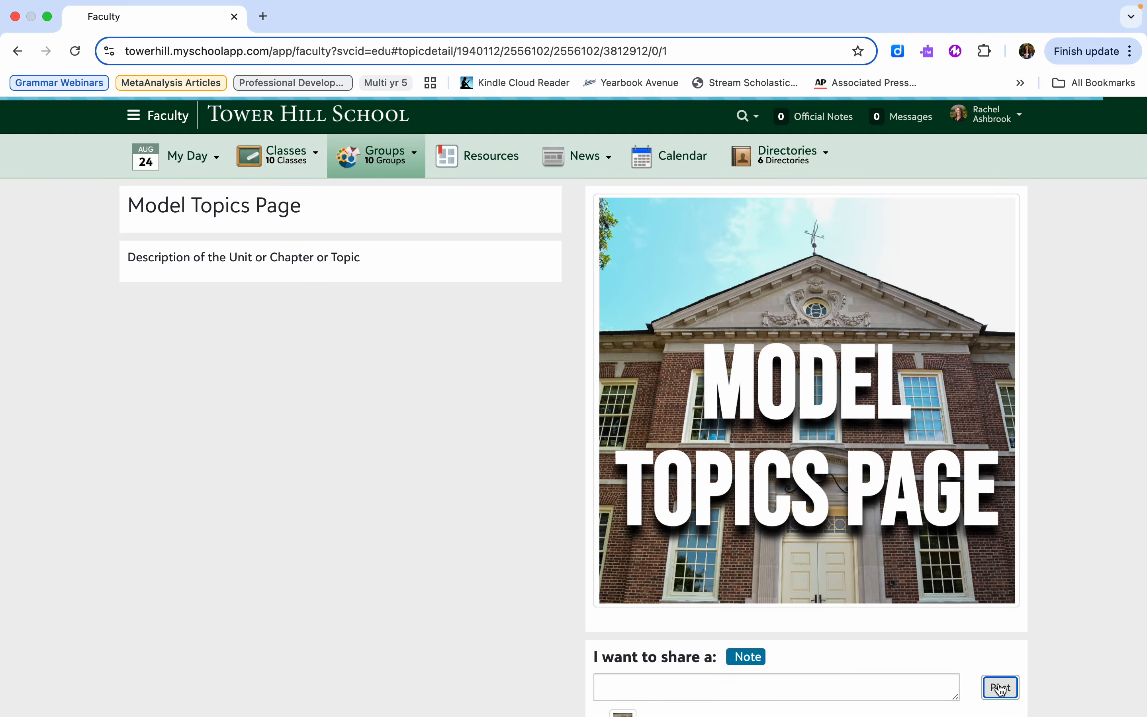
pyautogui.scroll(-3, 906, 624)
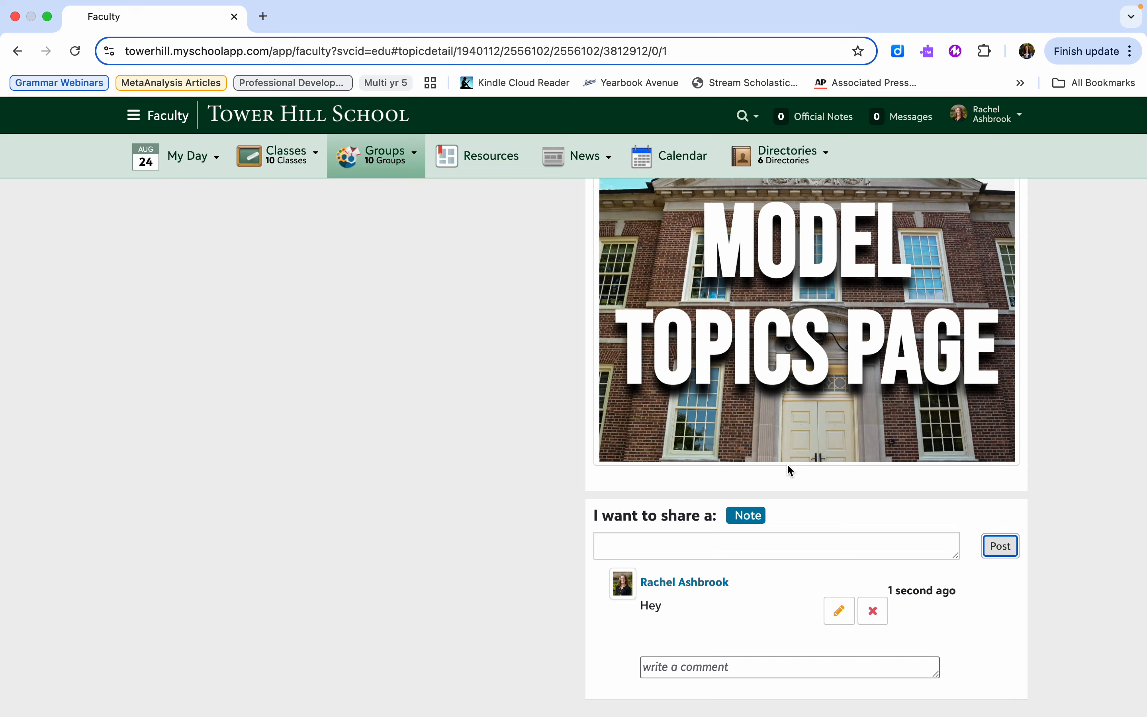
pyautogui.scroll(5, 789, 469)
pyautogui.click(157, 211)
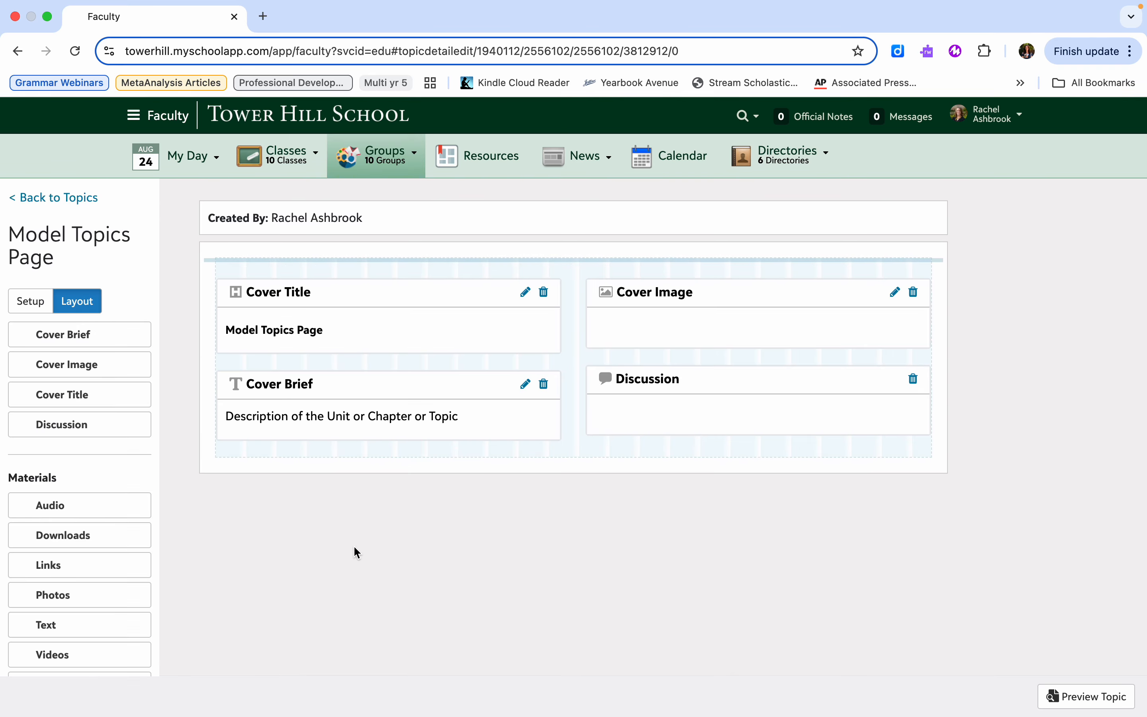
# - Add a Spacer and a Horizontal Line below the Cover Brief in the first column, with the Spacer above the line
pyautogui.scroll(-3, 89, 578)
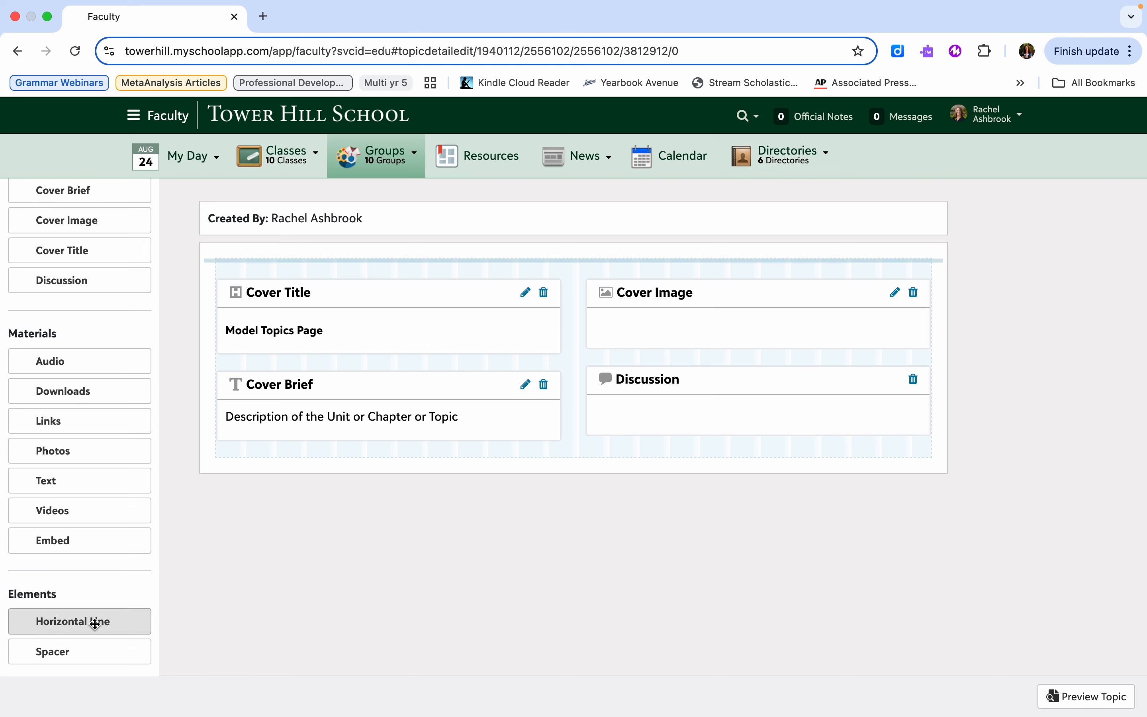
pyautogui.moveTo(95, 625); pyautogui.dragTo(432, 448)
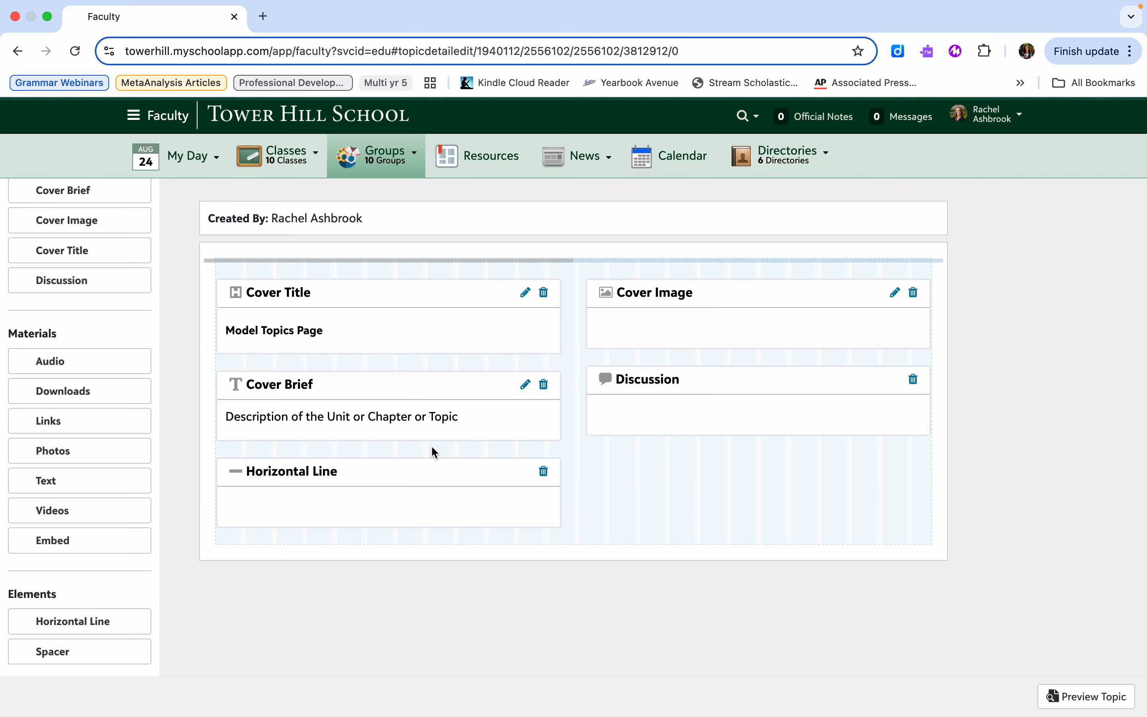
pyautogui.moveTo(43, 657); pyautogui.dragTo(324, 473)
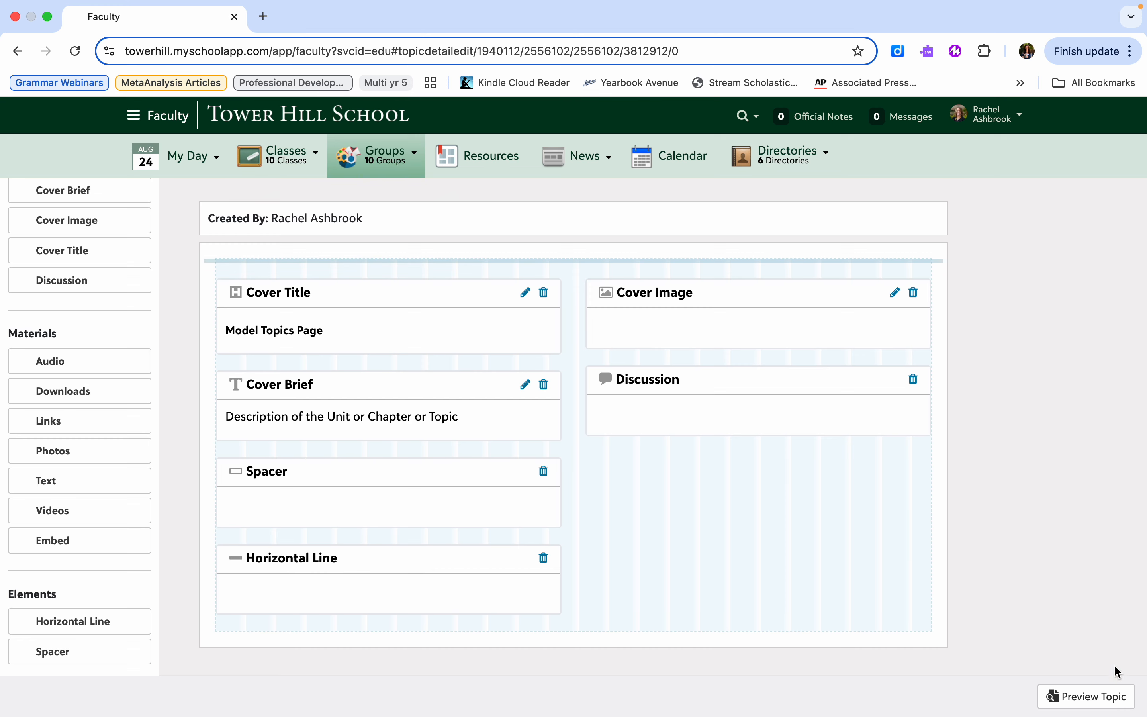
# - Preview the spacing and divider on the topic page, and look over the available materials back in the layout editor
pyautogui.click(1074, 704)
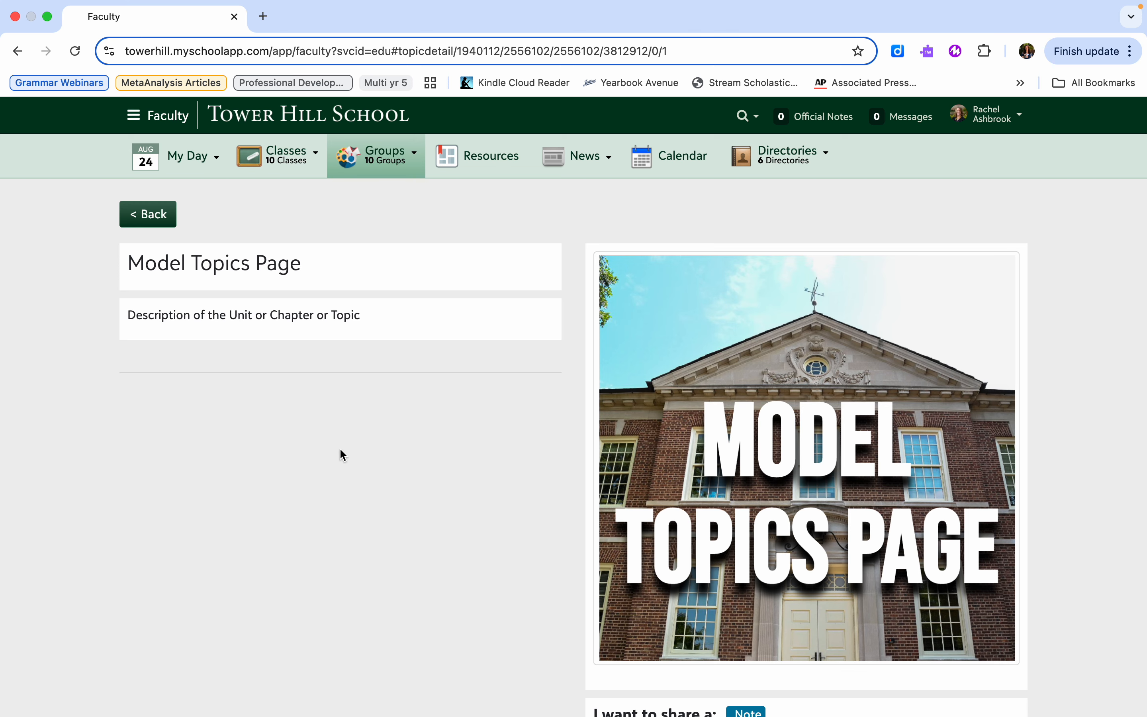
pyautogui.click(147, 215)
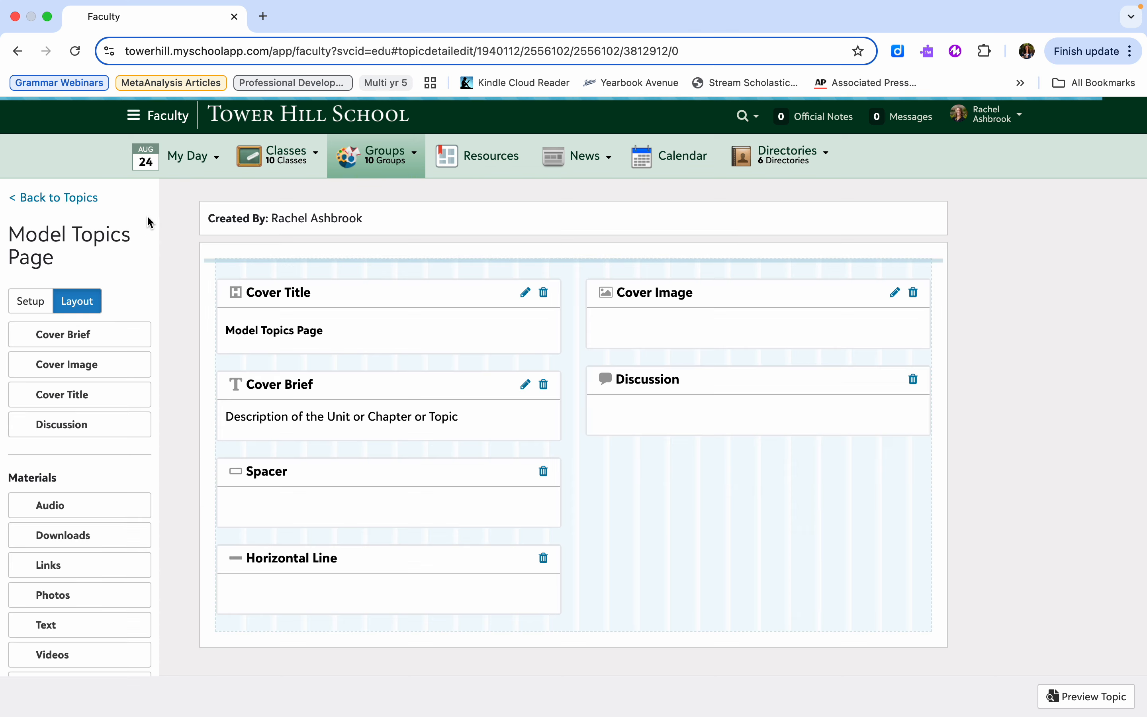
pyautogui.scroll(-3, 304, 407)
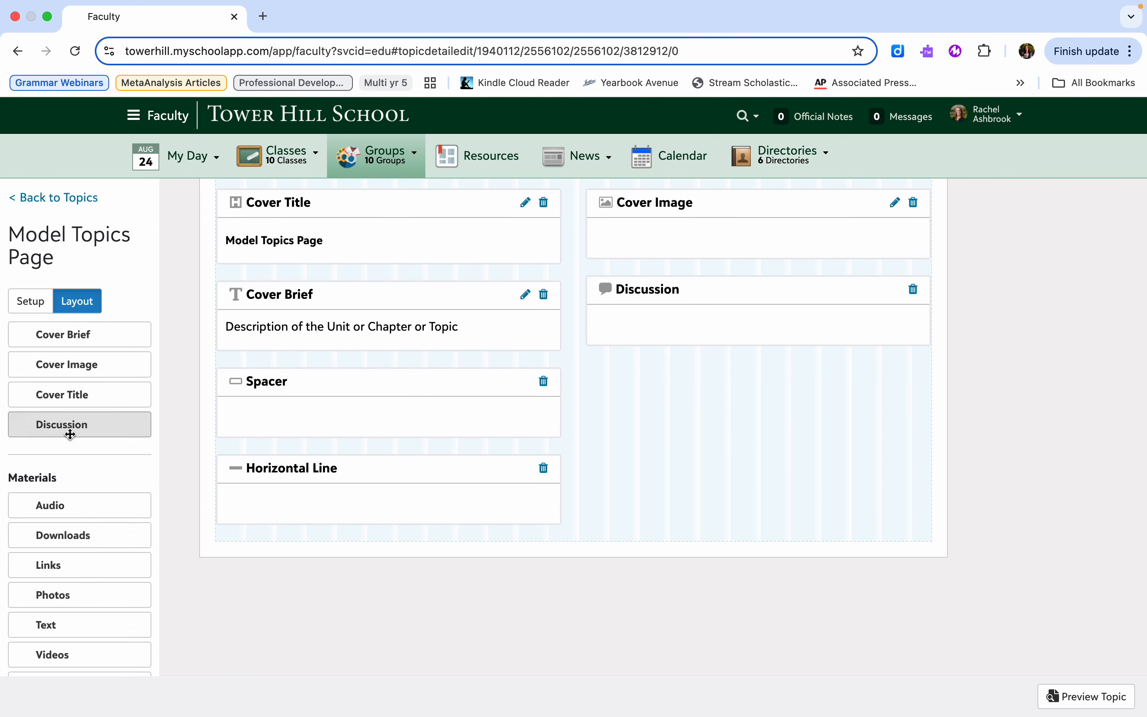
pyautogui.scroll(-5, 40, 472)
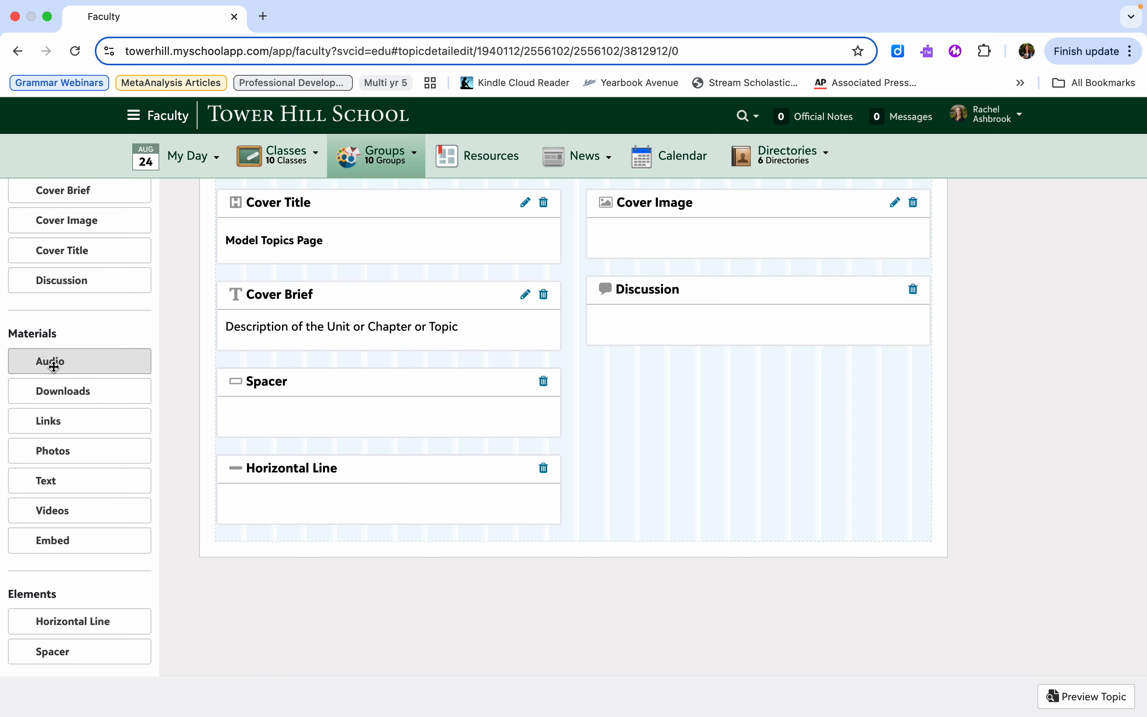
# - Add an Audio material below the Horizontal Line in the first column, with the album title "Rick Rolling 7 times table"
pyautogui.moveTo(53, 364); pyautogui.dragTo(400, 527)
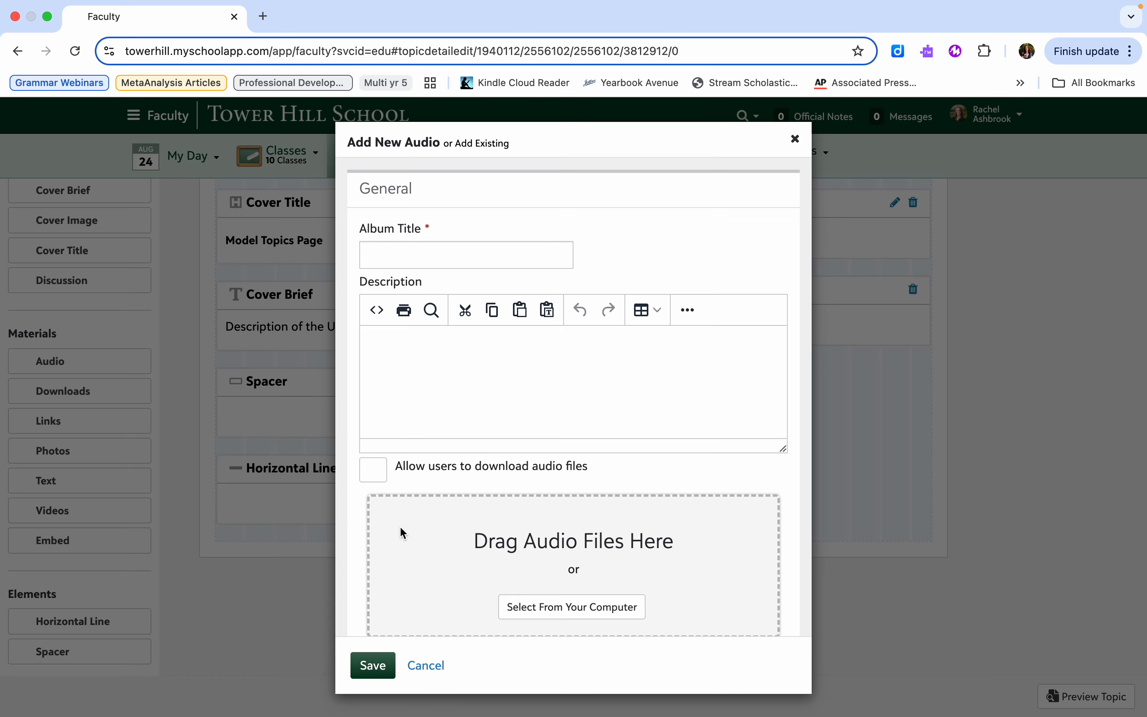
pyautogui.click(527, 260)
pyautogui.click(520, 289)
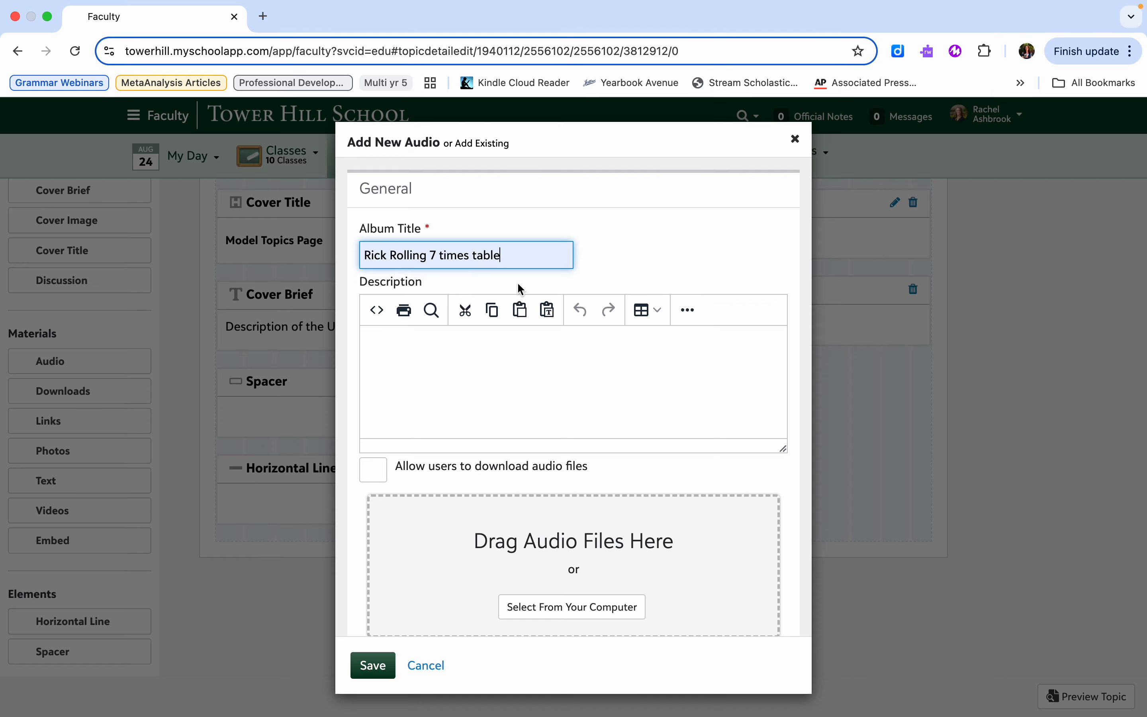
# - Upload "7 Times Table Song - Never Gonna Give You Up (1).mp3" from the Downloads folder to the audio album
pyautogui.scroll(-3, 483, 374)
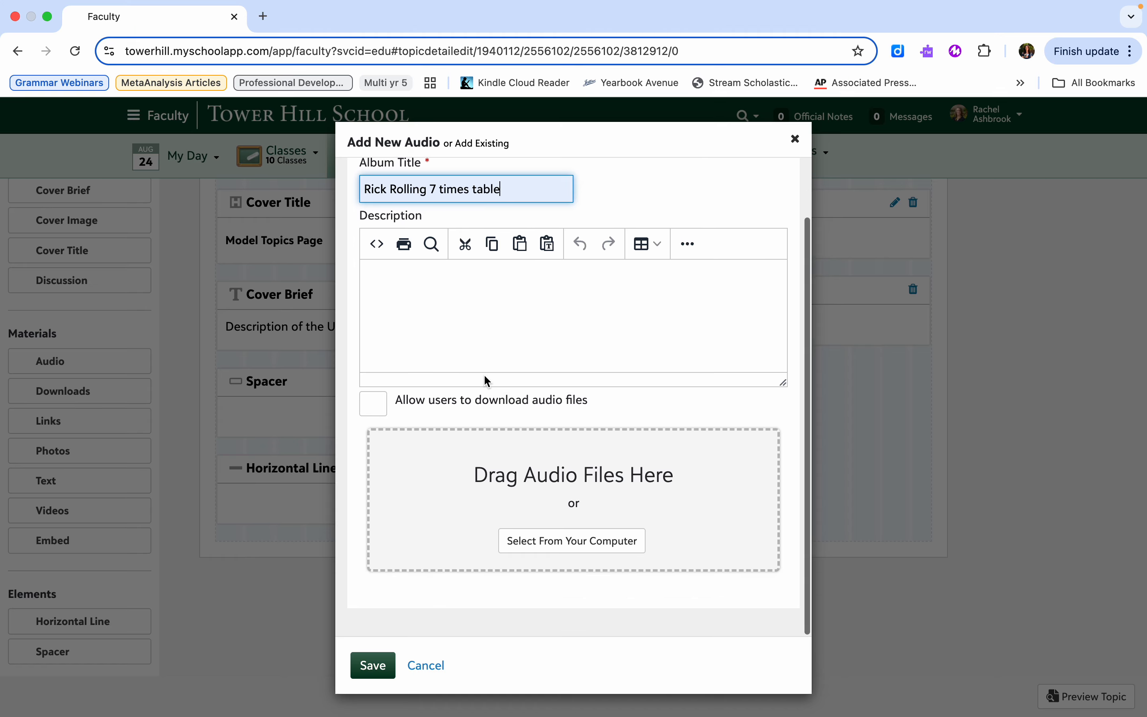
pyautogui.click(545, 539)
pyautogui.click(70, 247)
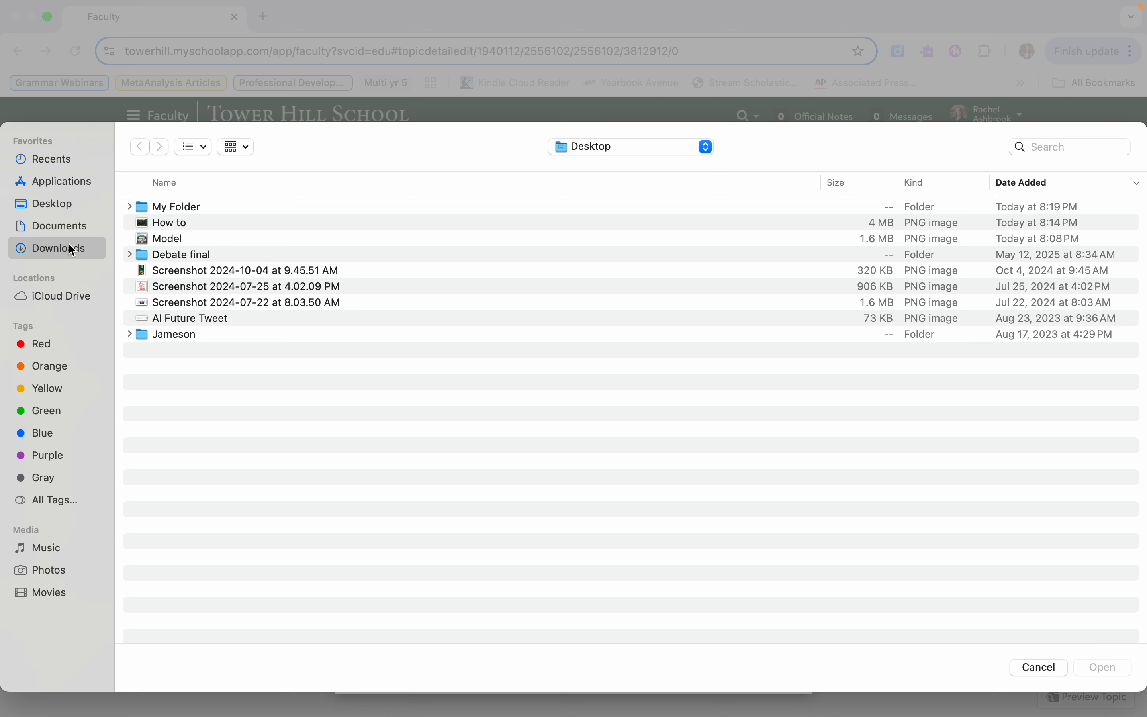
pyautogui.scroll(-3, 228, 458)
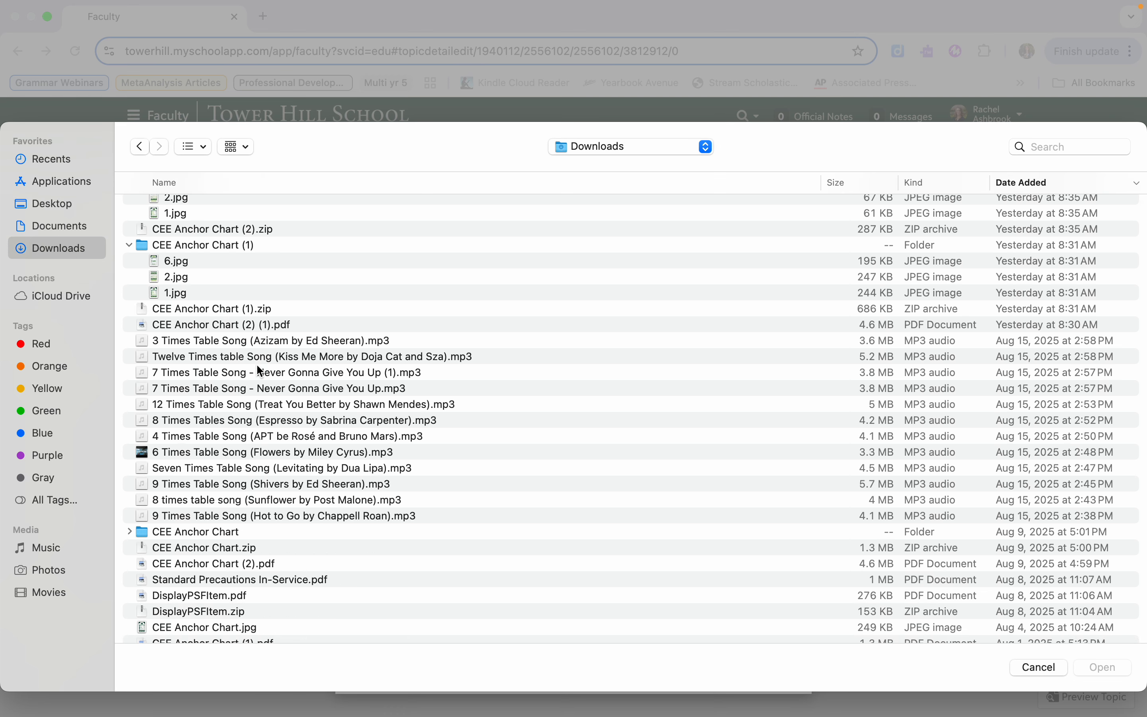
pyautogui.click(198, 373)
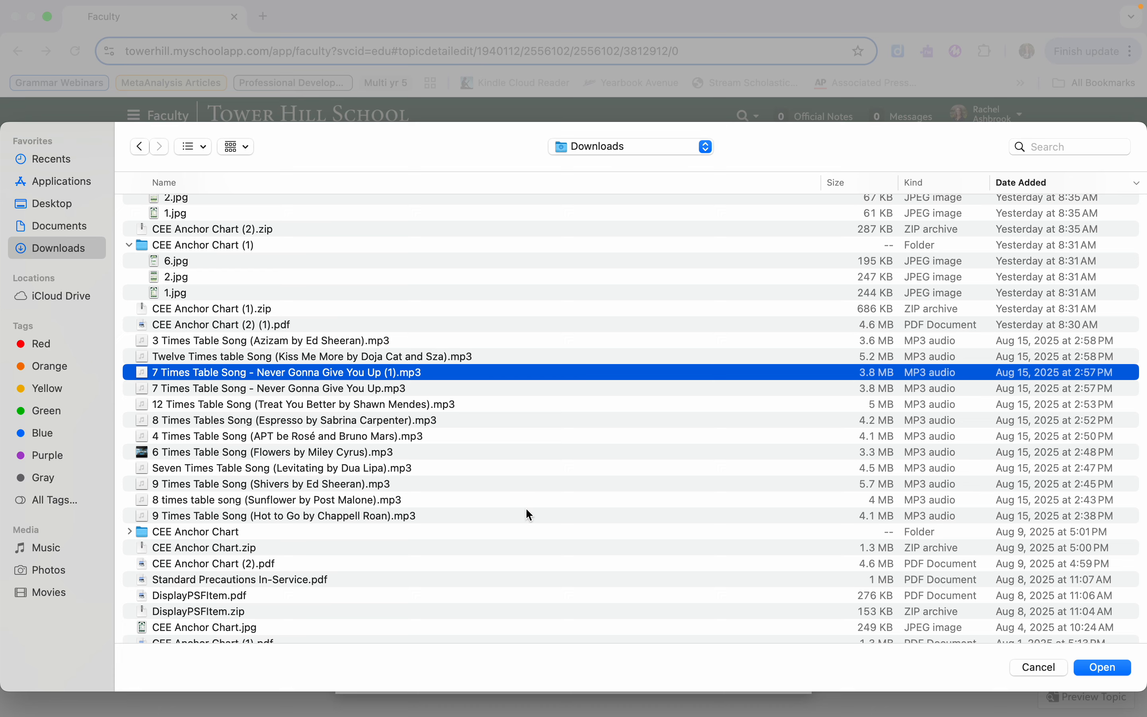
pyautogui.click(1118, 668)
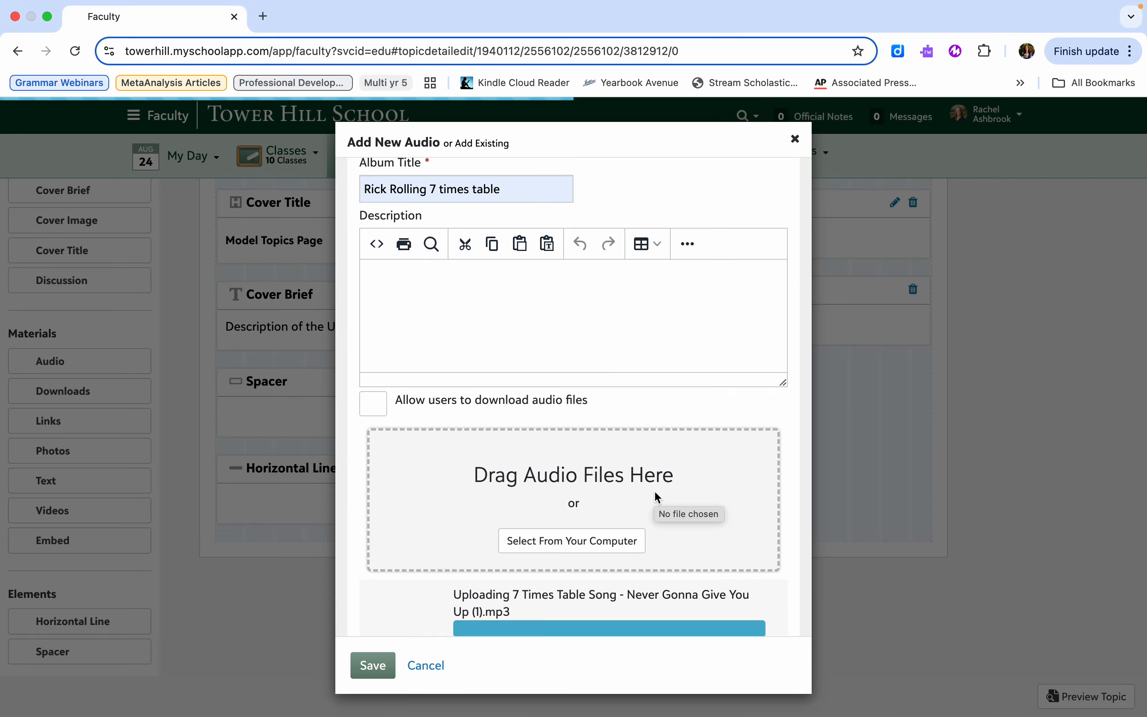
# - Review the album's description and the uploaded song's title, caption and transcript fields, leaving the optional ones empty, and save the album
pyautogui.scroll(-2, 656, 497)
pyautogui.scroll(-1, 656, 497)
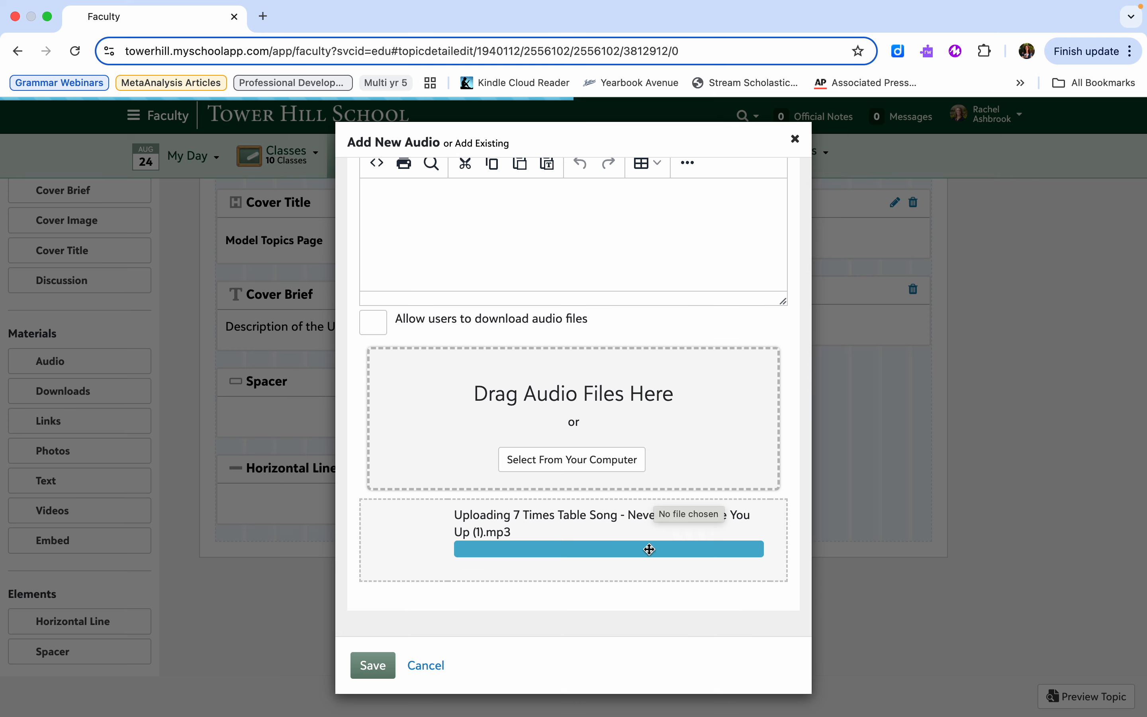
pyautogui.click(492, 391)
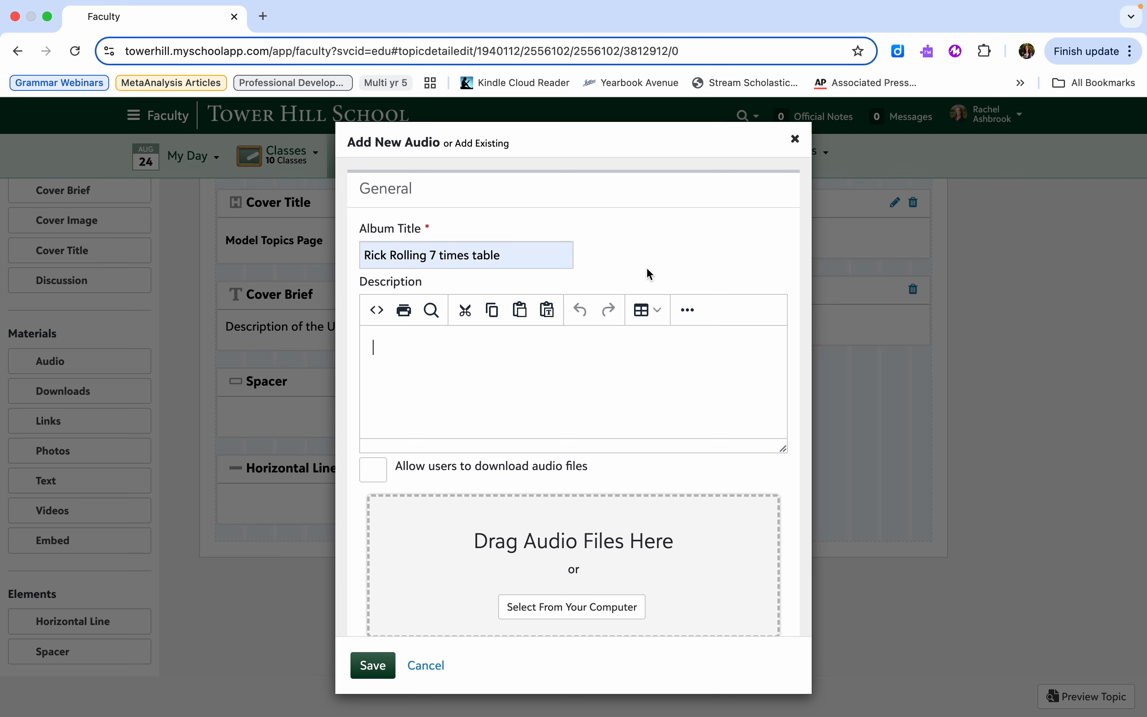
pyautogui.scroll(-6, 648, 272)
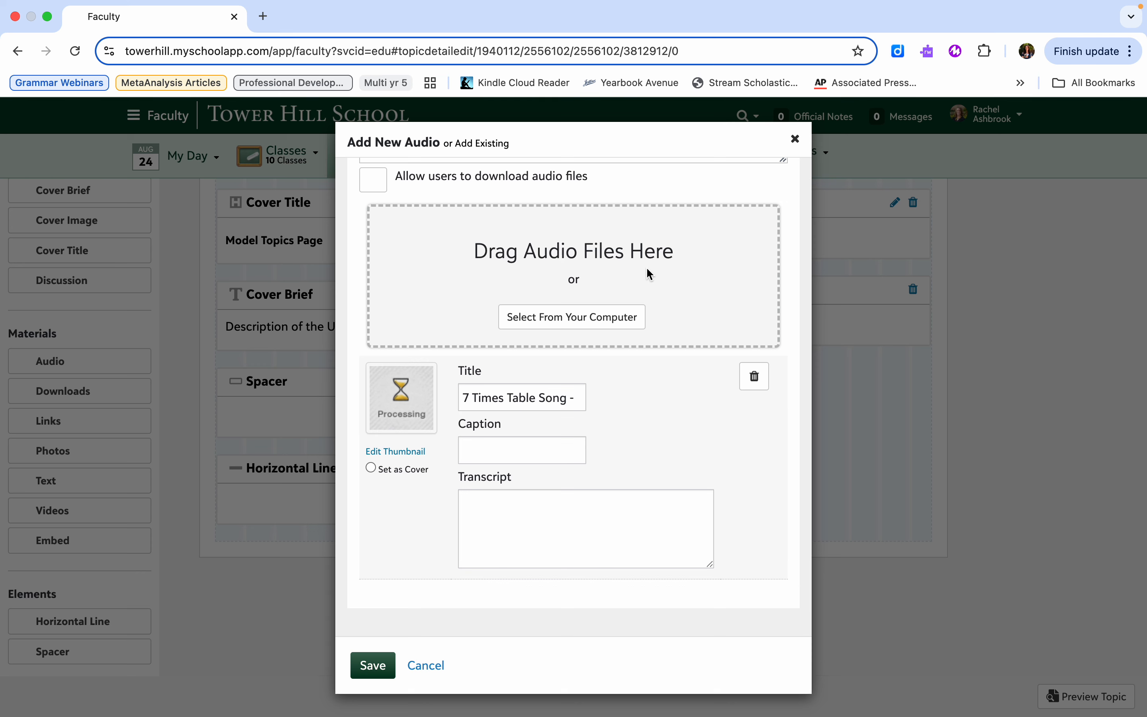
pyautogui.click(519, 454)
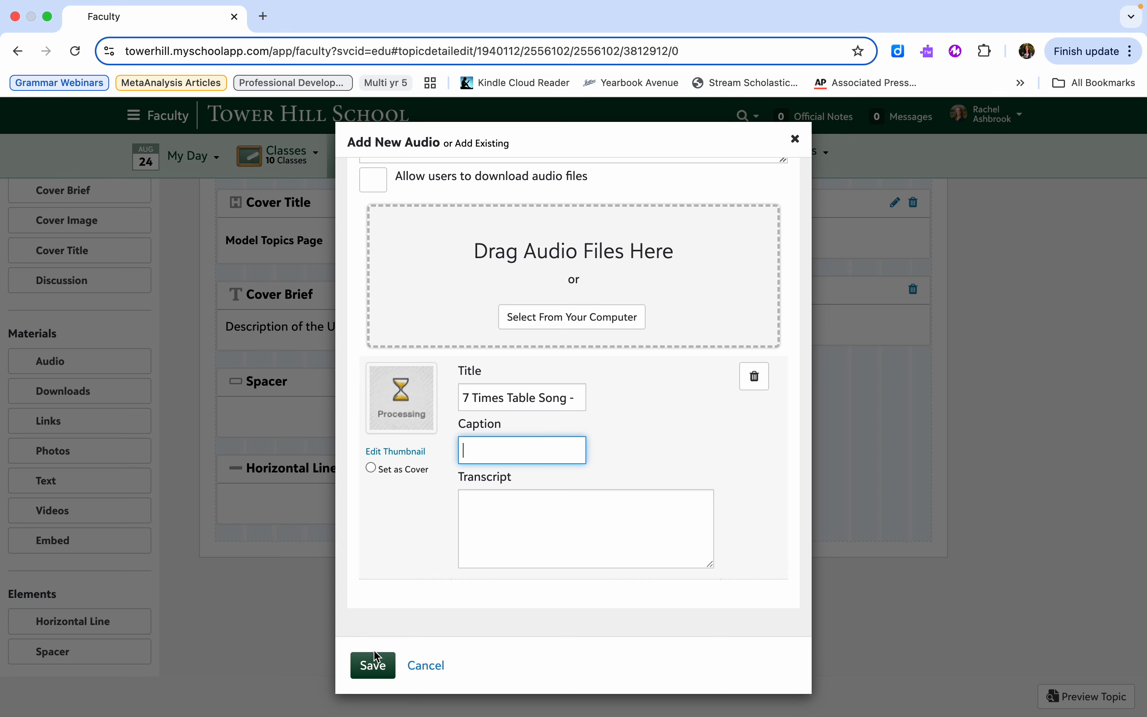
pyautogui.click(376, 665)
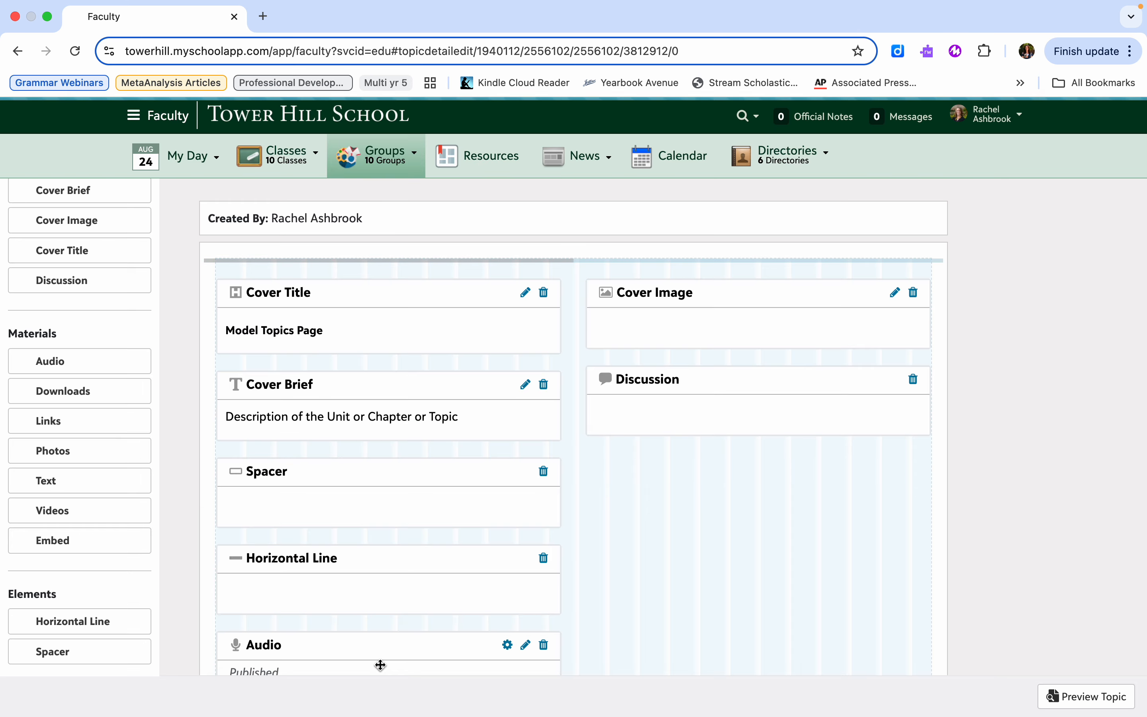
# - Preview the topic's audio player for the 7 times table song and return to the layout editor
pyautogui.click(1087, 697)
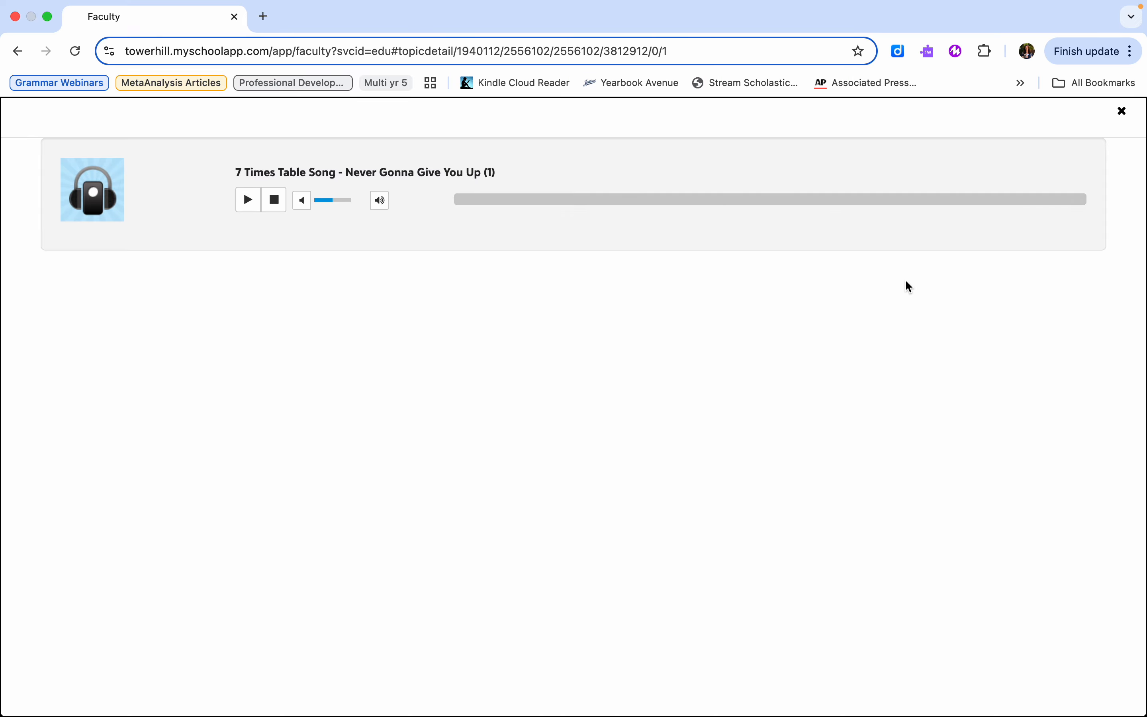
pyautogui.click(1123, 113)
pyautogui.click(145, 216)
# - Add a Downloads material below Audio in the first column and upload "CEE Anchor Chart (2) (1).pdf" to it
pyautogui.scroll(-5, 293, 473)
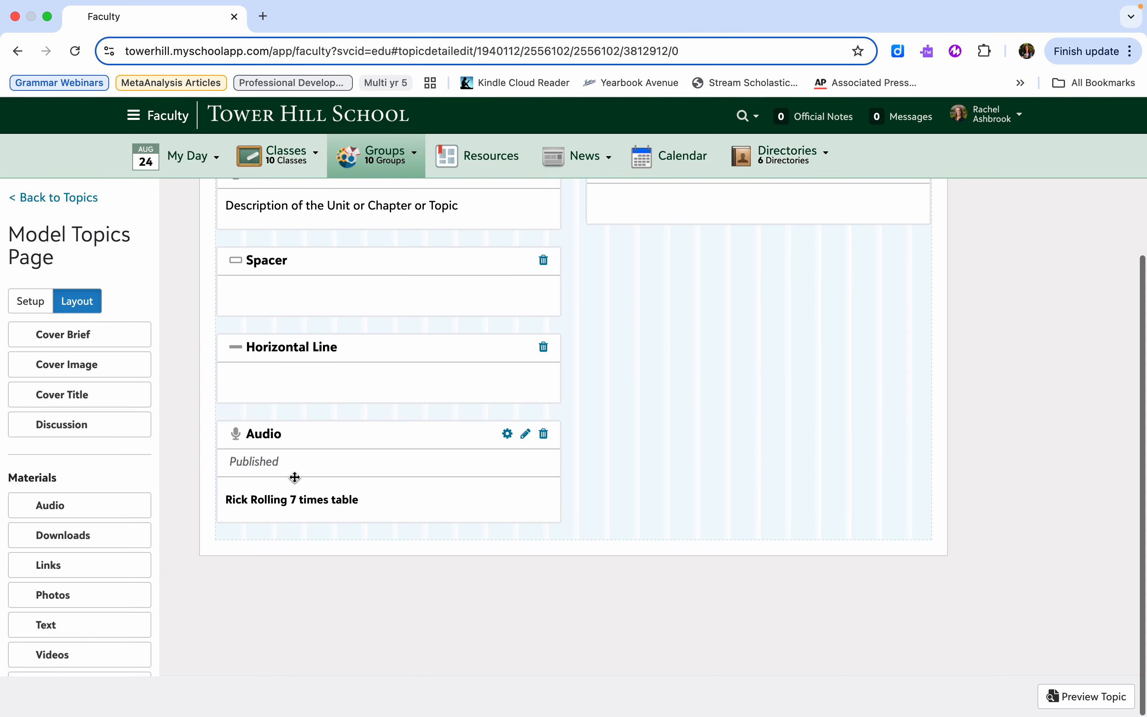
pyautogui.moveTo(62, 533); pyautogui.dragTo(443, 540)
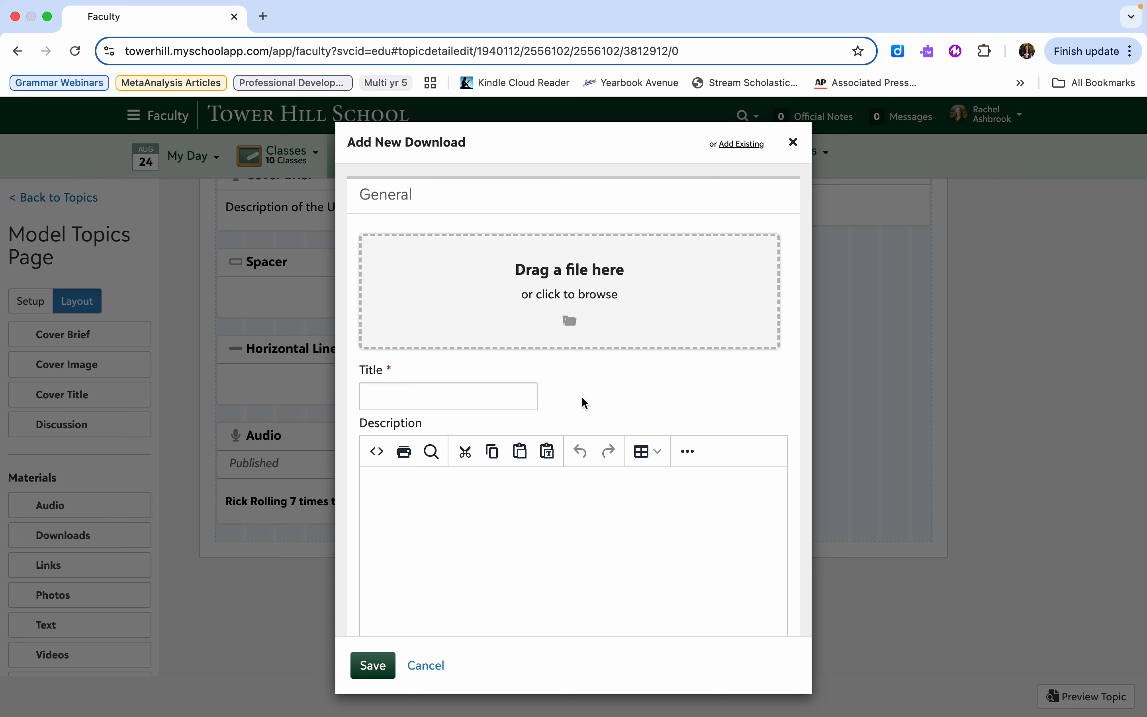
pyautogui.click(569, 318)
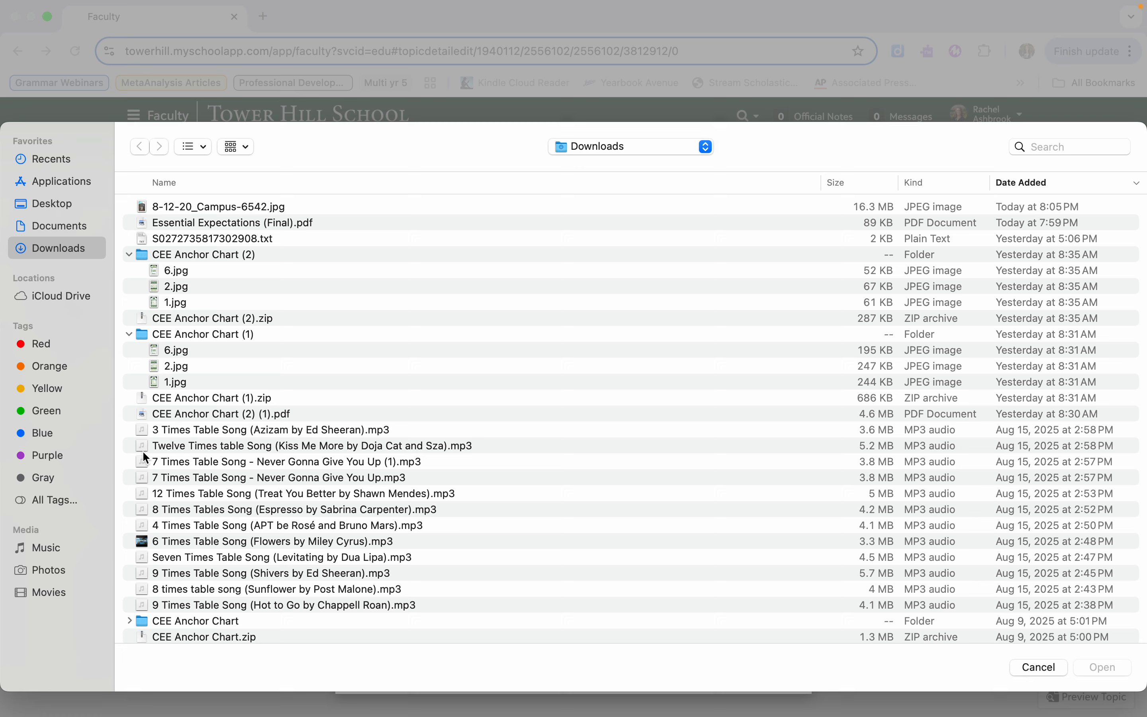
pyautogui.click(196, 416)
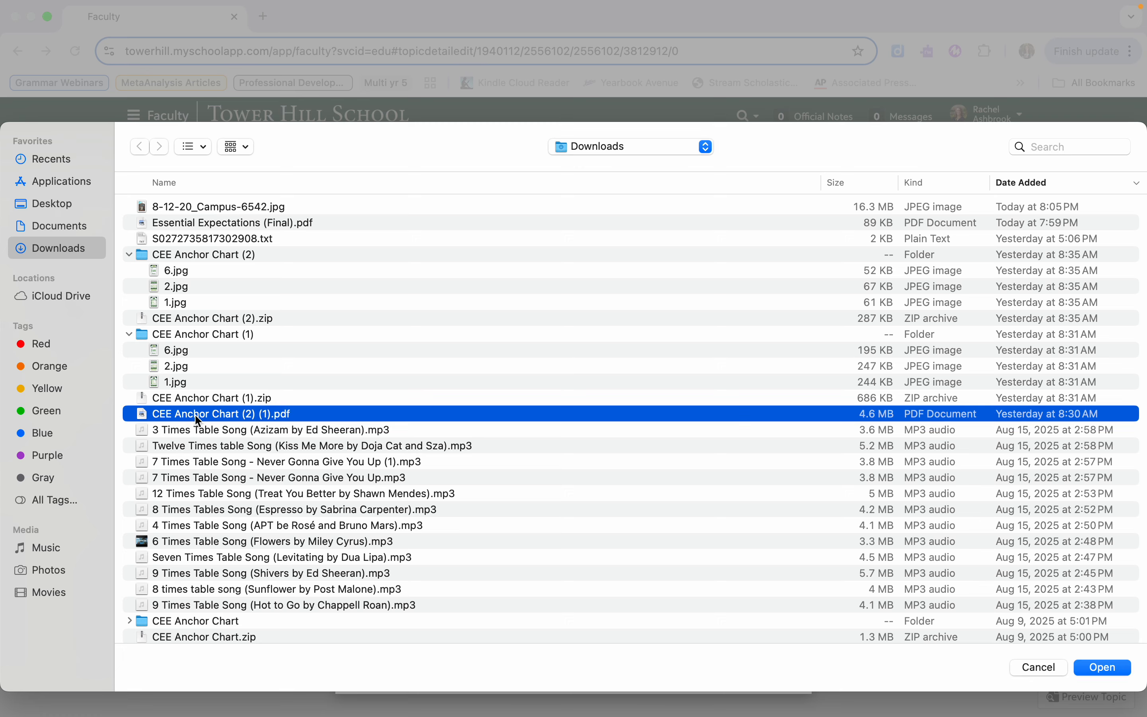
pyautogui.click(1099, 669)
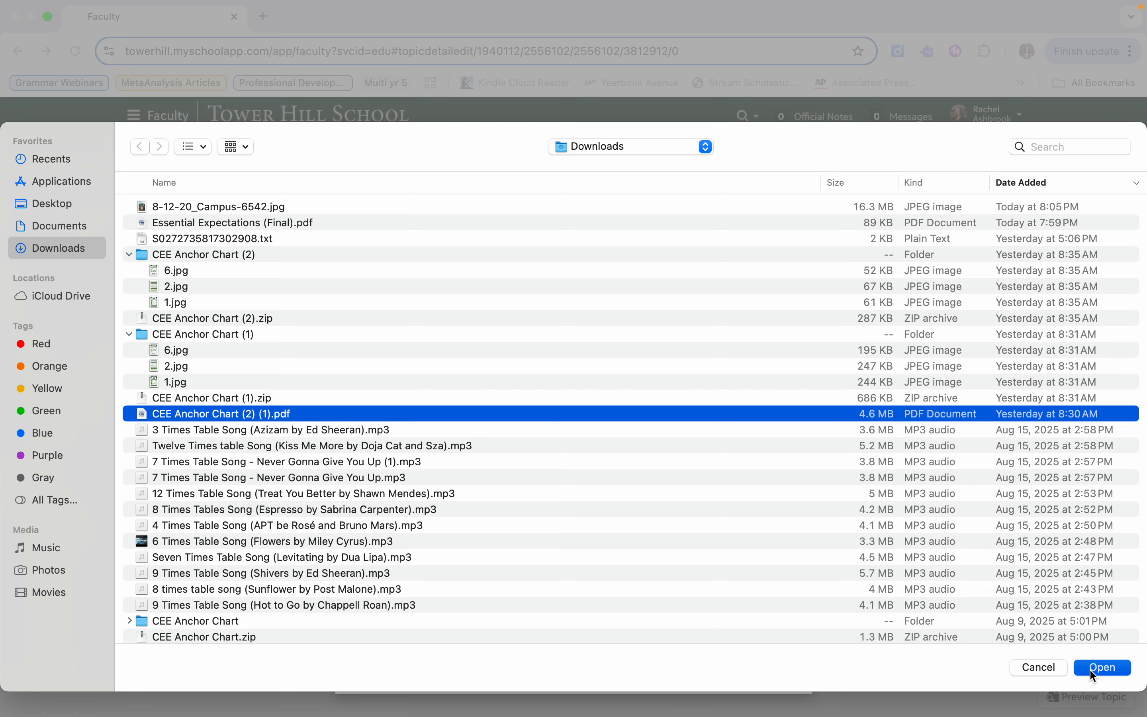
# - Title the new download "Paragraph Anchor Chart" and save it without a description
pyautogui.click(454, 468)
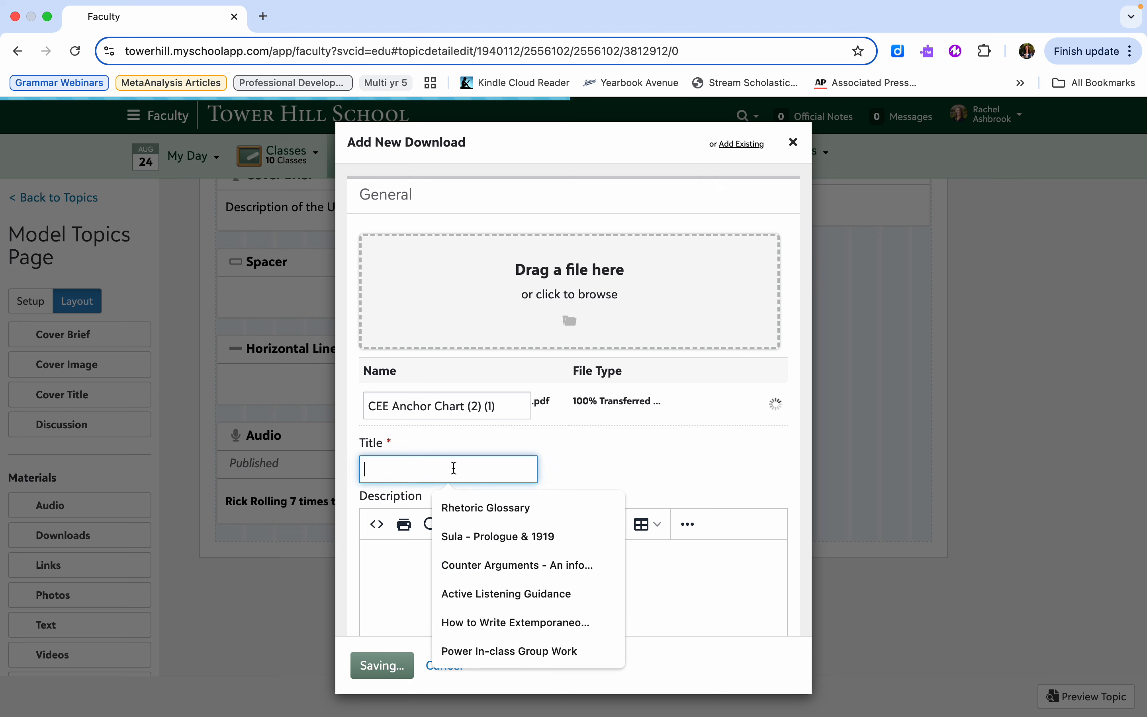
pyautogui.write('Para')
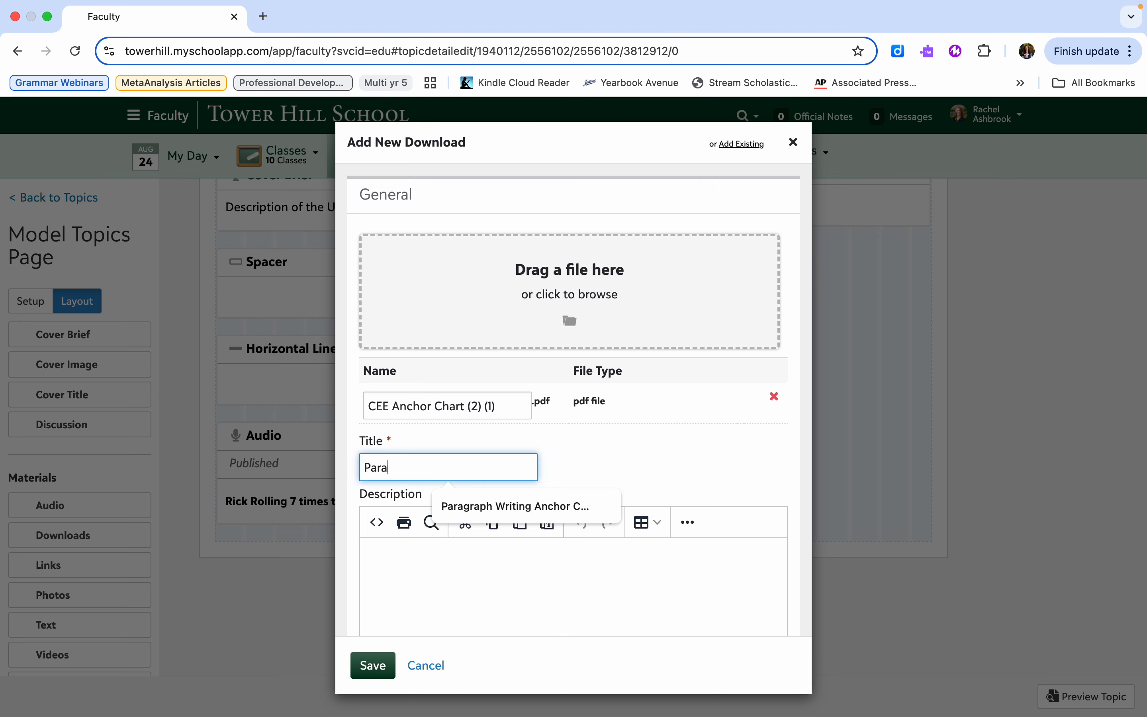
pyautogui.write('graph Anch')
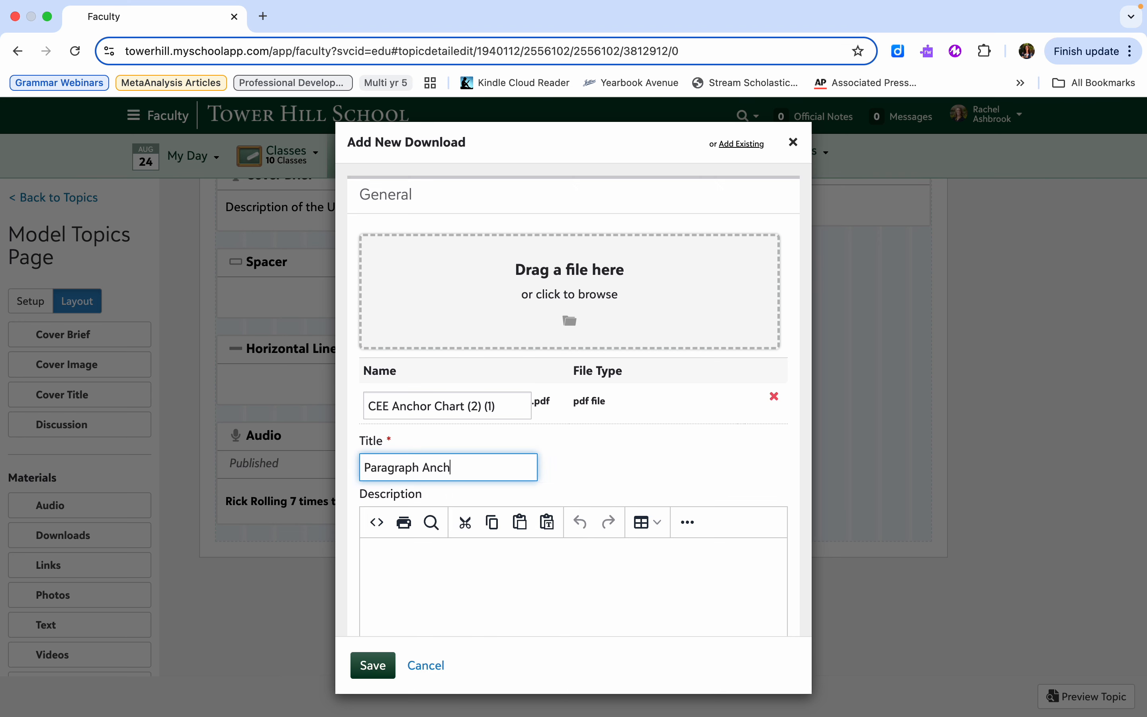
pyautogui.write('or Chart')
pyautogui.scroll(-4, 415, 627)
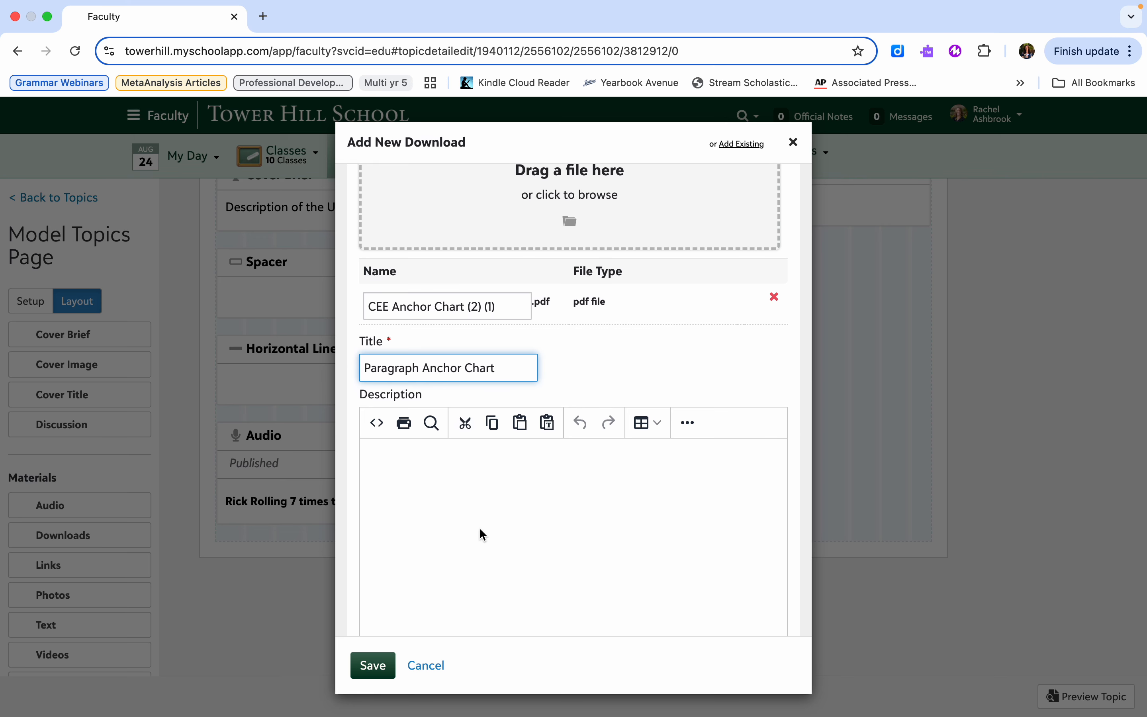
pyautogui.click(374, 666)
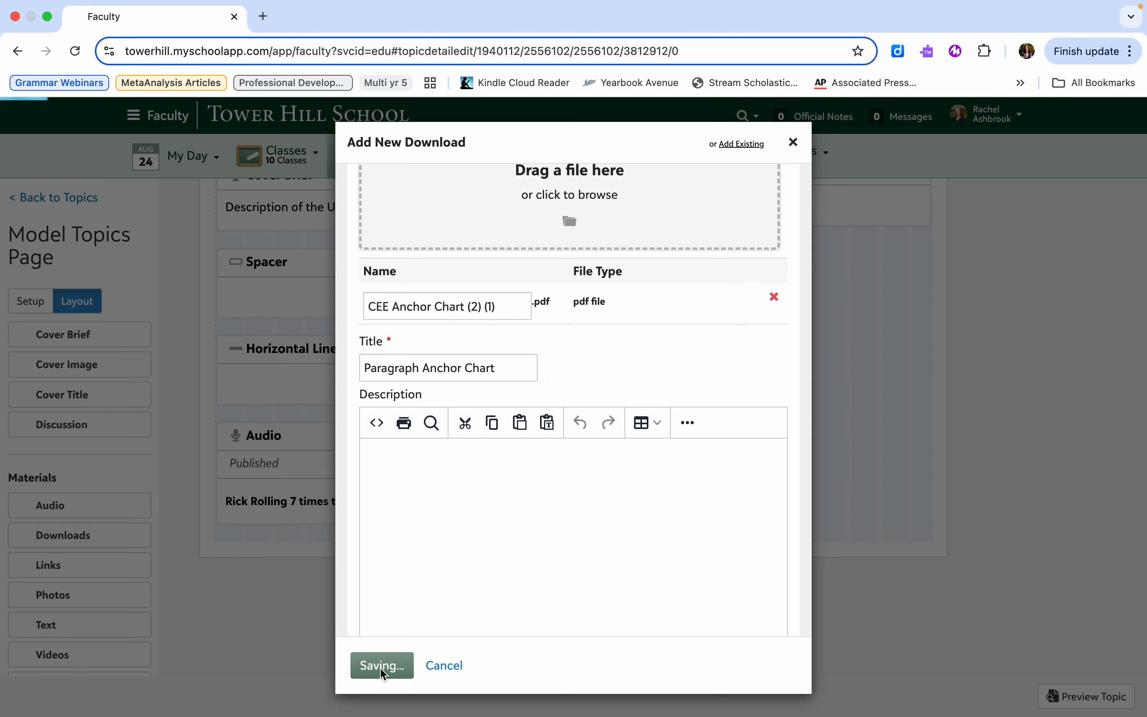
# - Add a Links material below Downloads in the first column and title the new link "Google Doc"
pyautogui.scroll(-5, 415, 573)
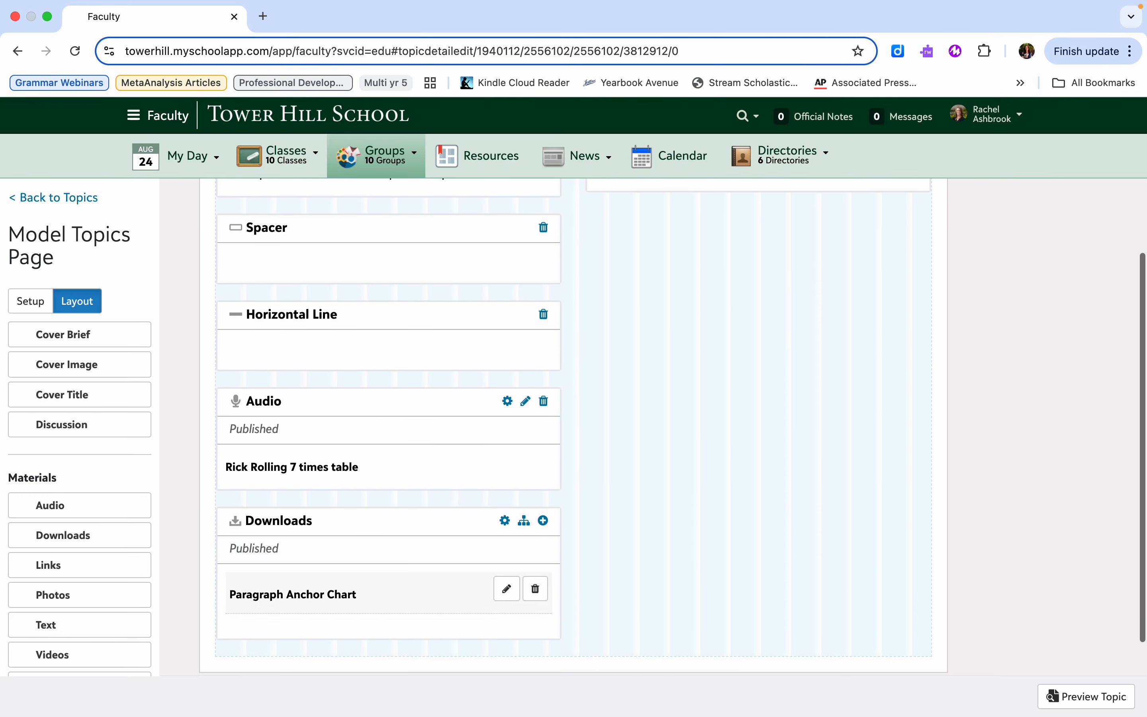
pyautogui.scroll(-3, 132, 541)
pyautogui.scroll(-3, 343, 521)
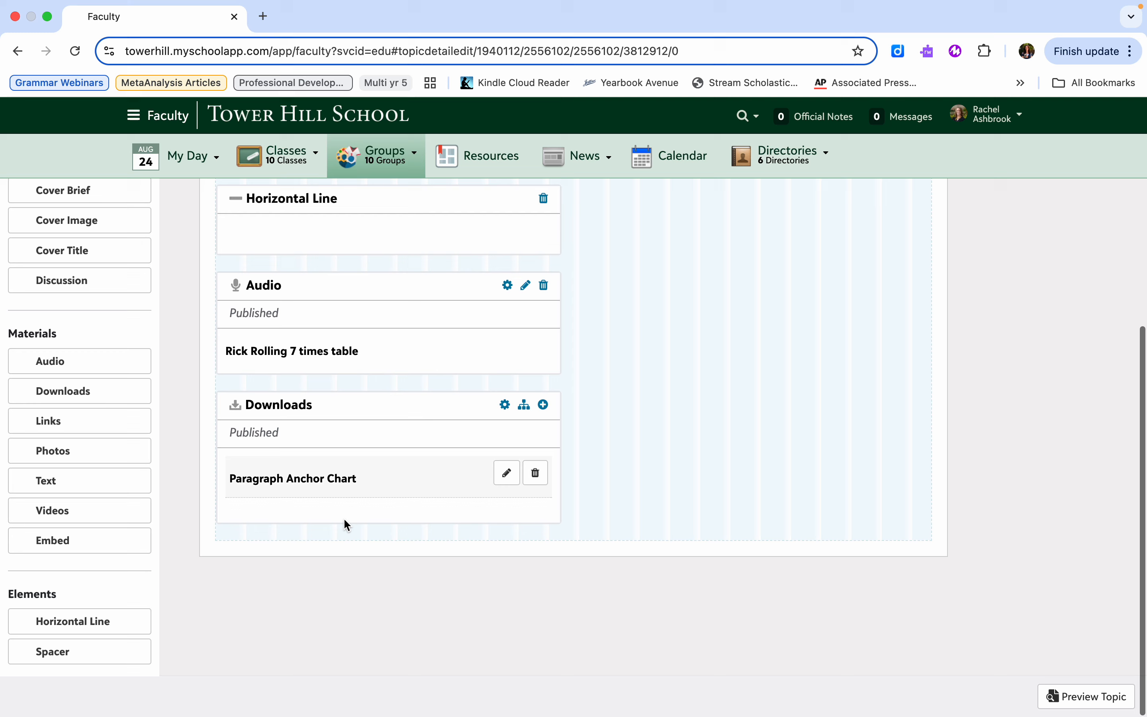
pyautogui.moveTo(31, 422); pyautogui.dragTo(337, 541)
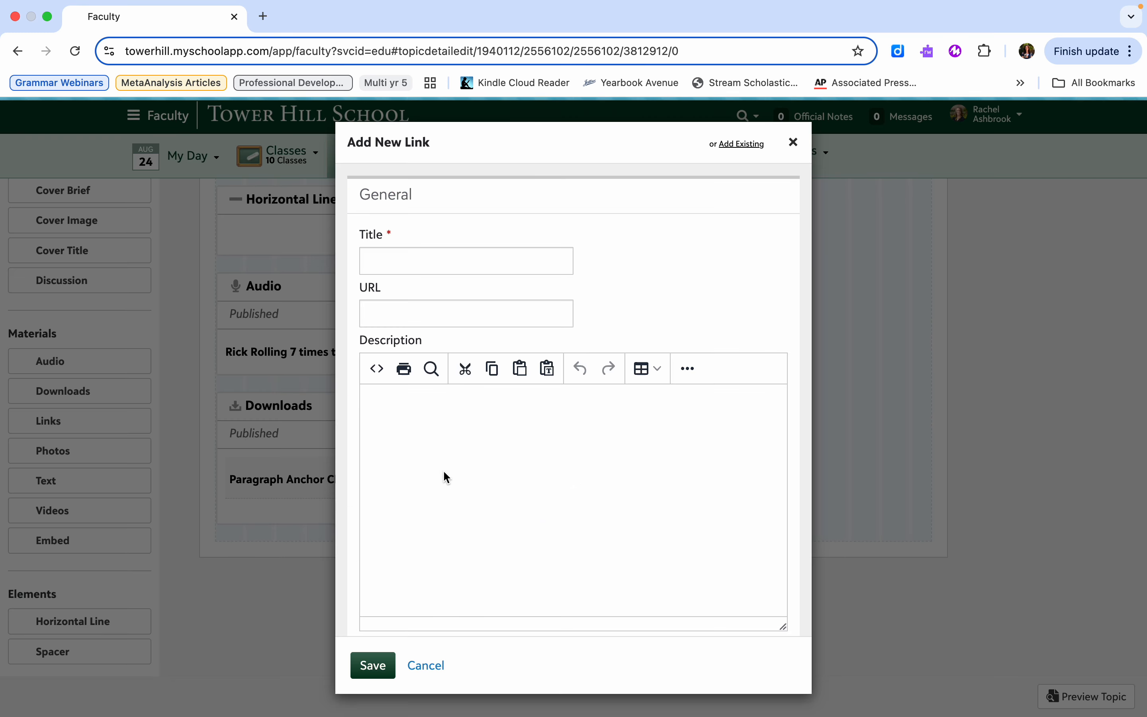
pyautogui.click(447, 261)
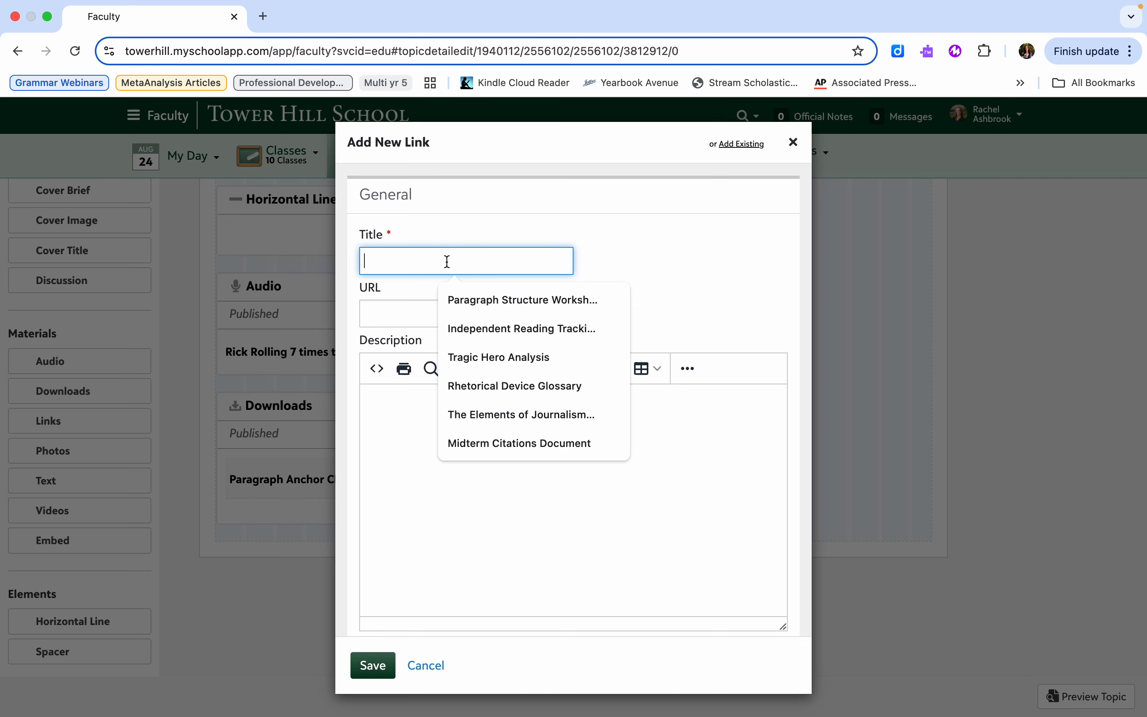
pyautogui.write('G')
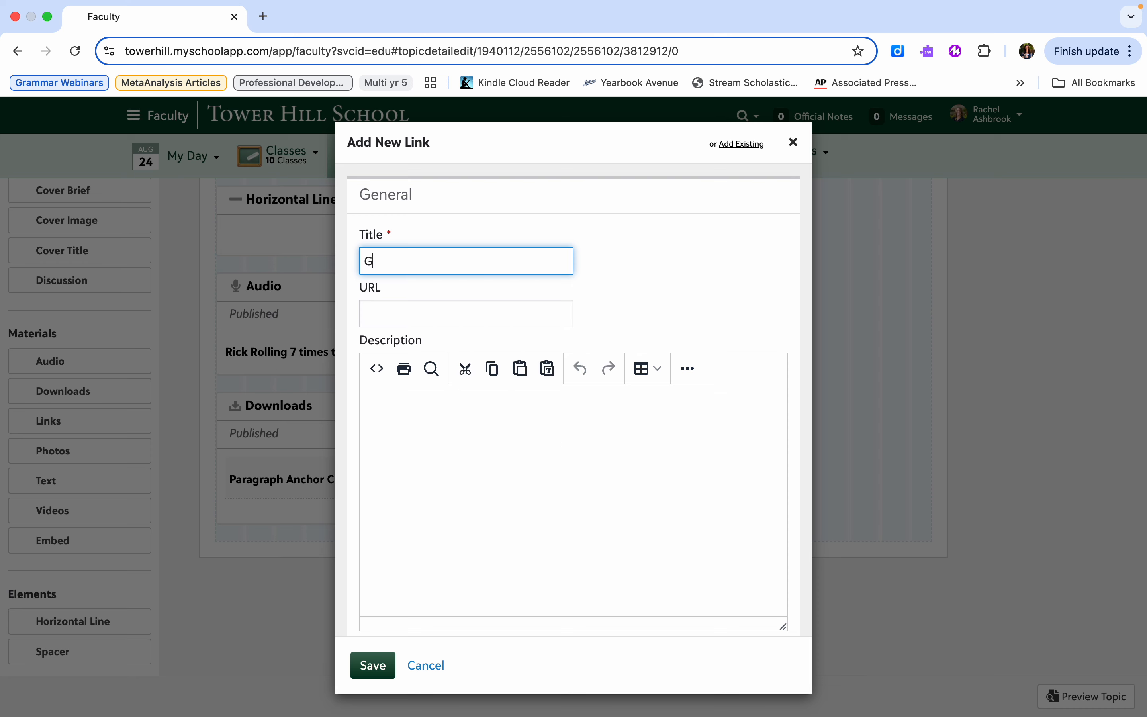
pyautogui.write('oogle Doc')
# - Open Google Drive in a new browser tab and copy the sharing link of the document "180 Days of Poetry"
pyautogui.click(263, 16)
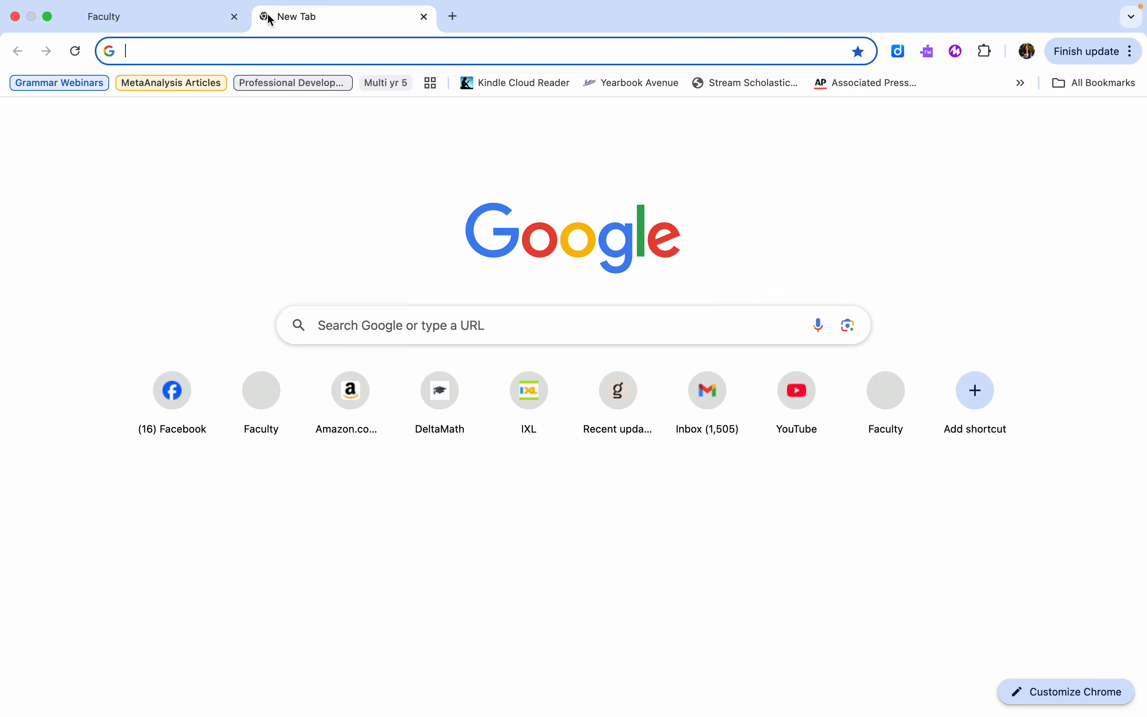
pyautogui.click(1081, 122)
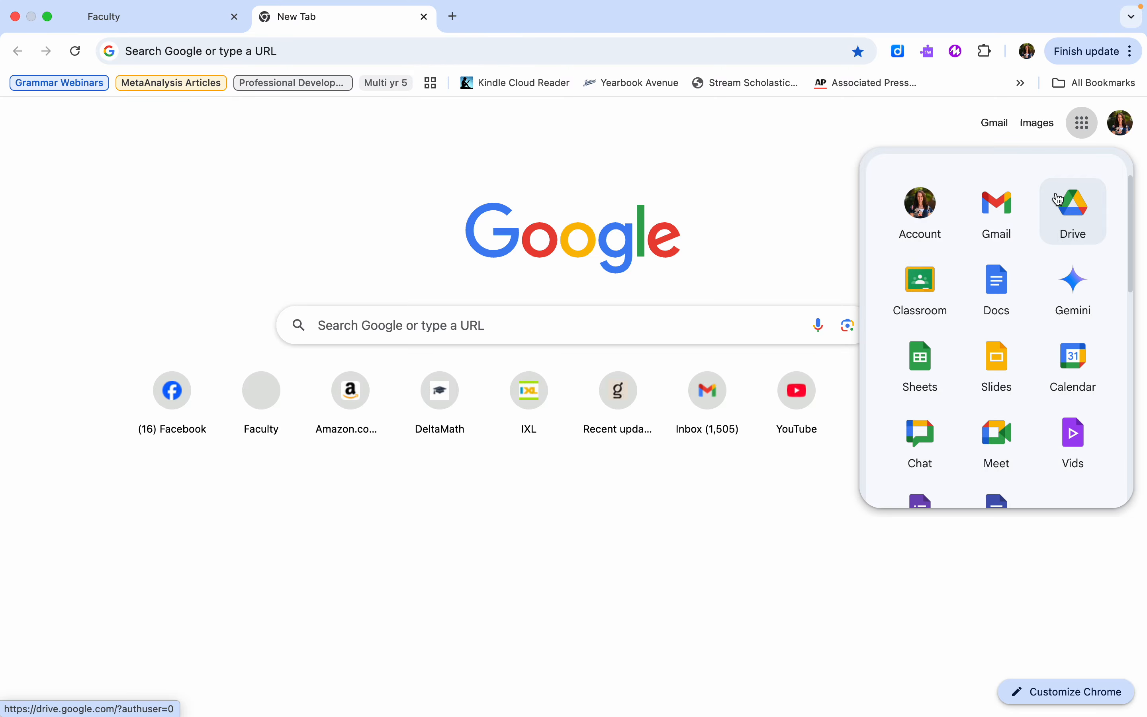
pyautogui.click(1061, 205)
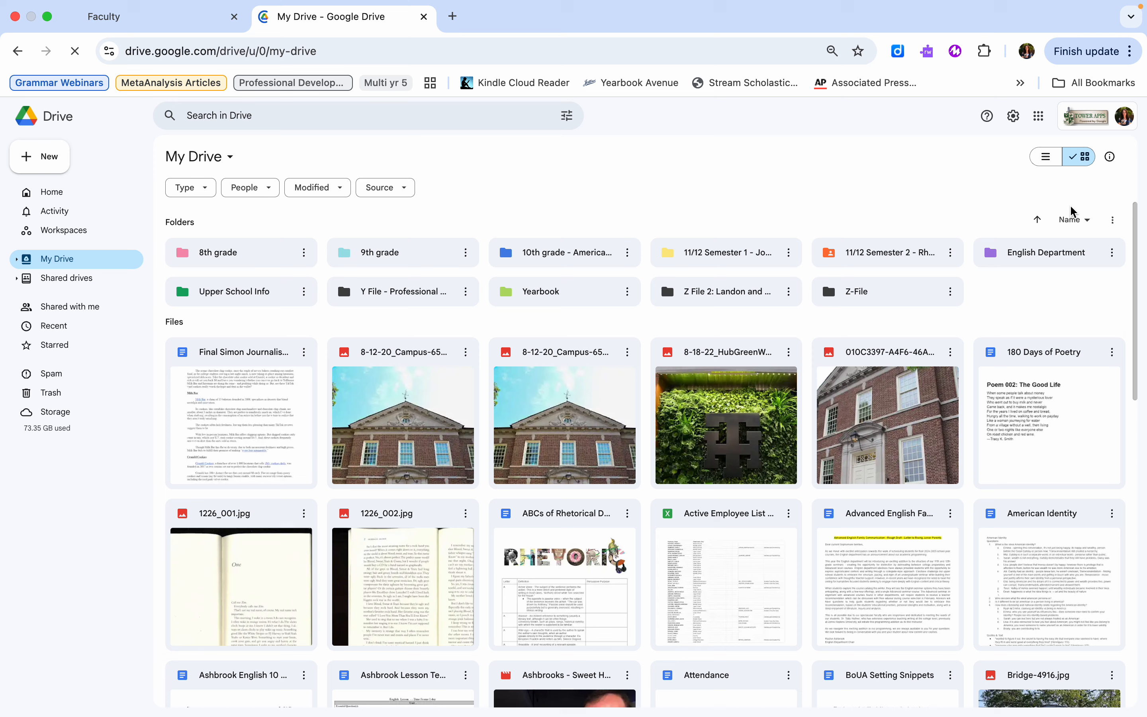
pyautogui.click(1073, 431)
pyautogui.click(1112, 351)
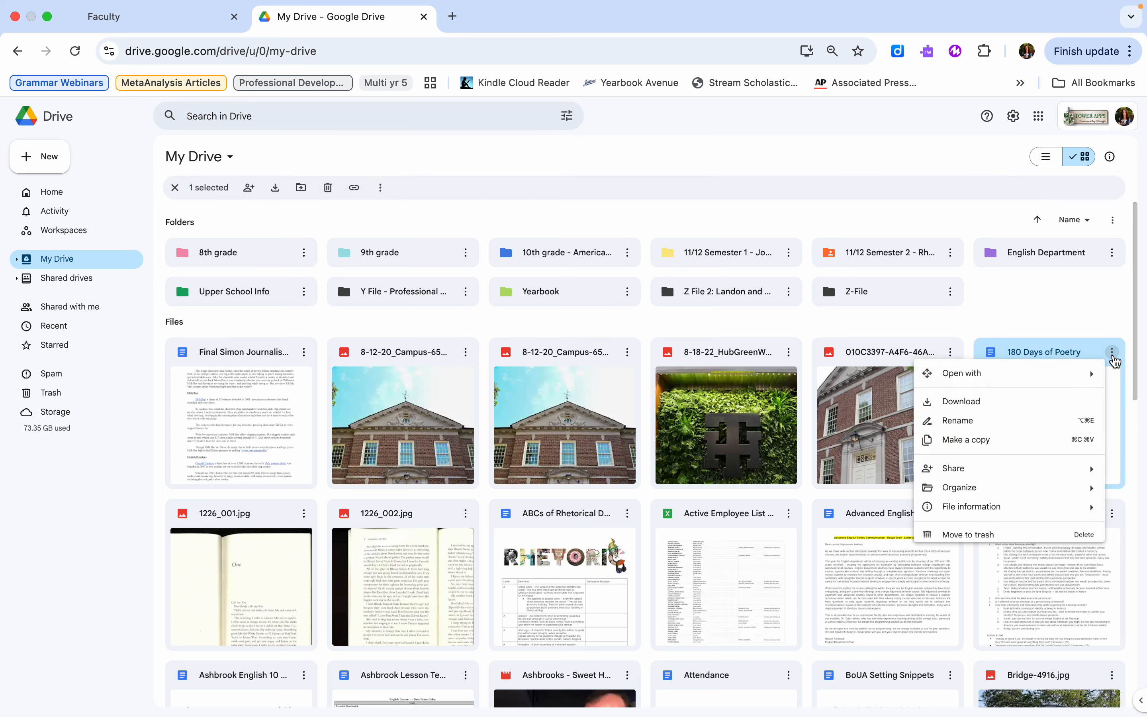
pyautogui.moveTo(949, 469)
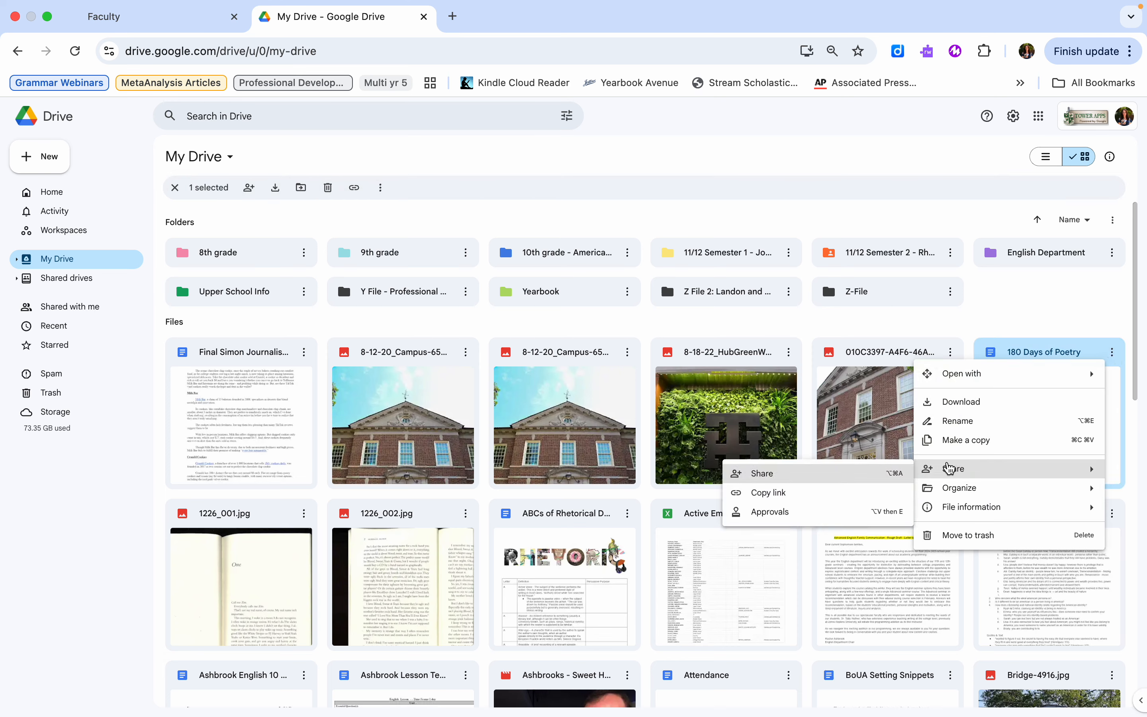
pyautogui.click(845, 493)
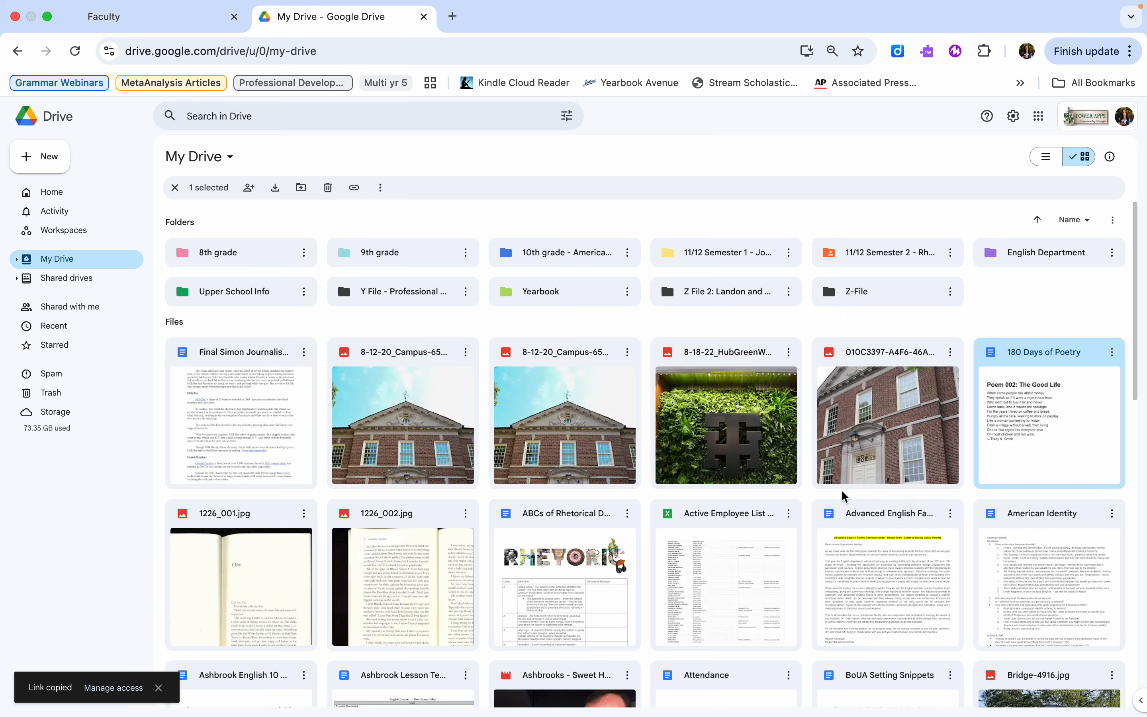
# - Return to the topic editor, paste the copied document link as the URL, title the link "Google Doc - Poetry" and save it
pyautogui.click(126, 19)
pyautogui.click(422, 315)
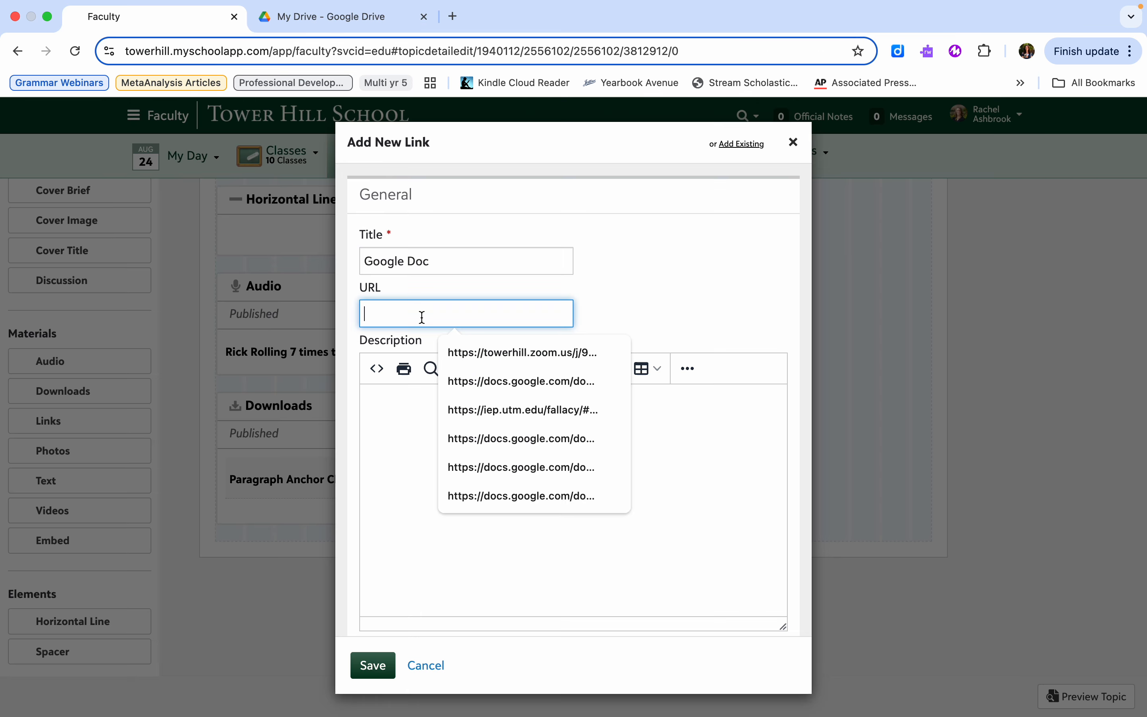
pyautogui.press('super+v')
pyautogui.click(478, 261)
pyautogui.write('-')
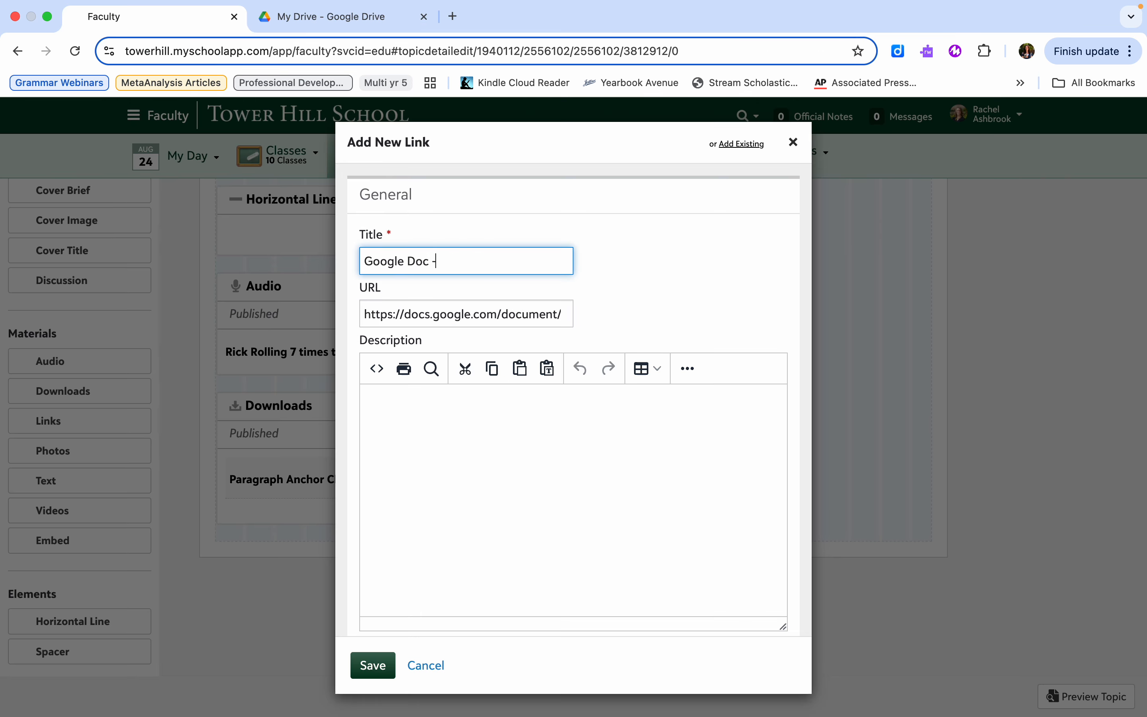
pyautogui.write(' Poetry')
pyautogui.click(615, 296)
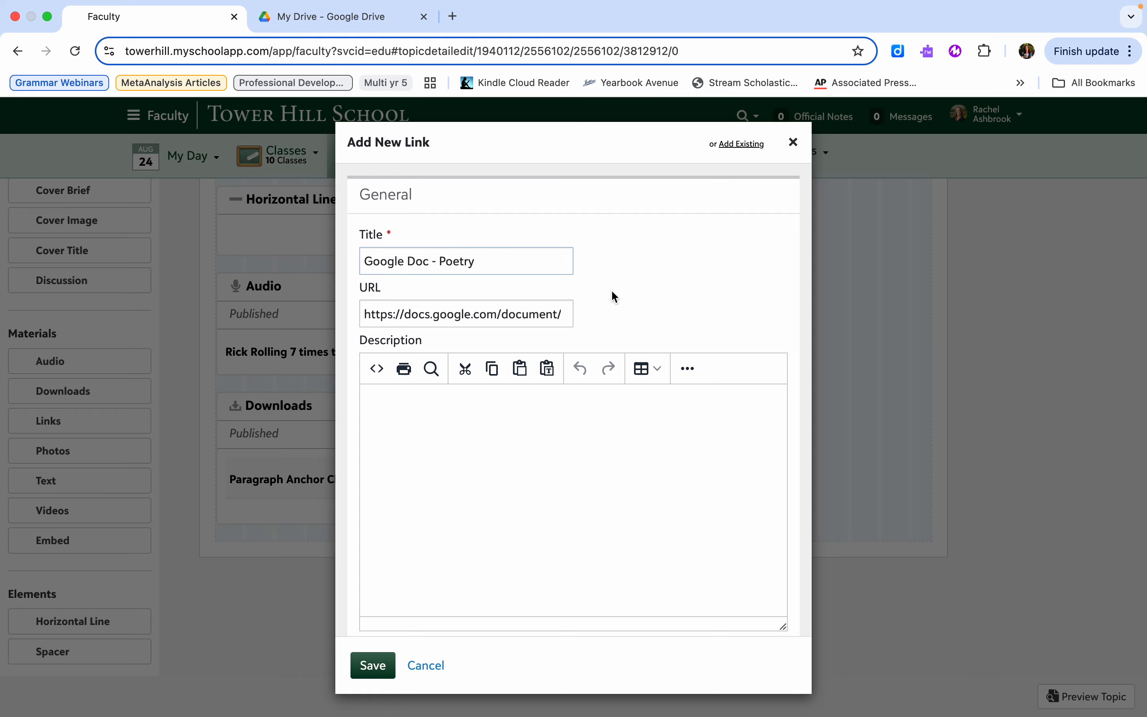
pyautogui.click(369, 666)
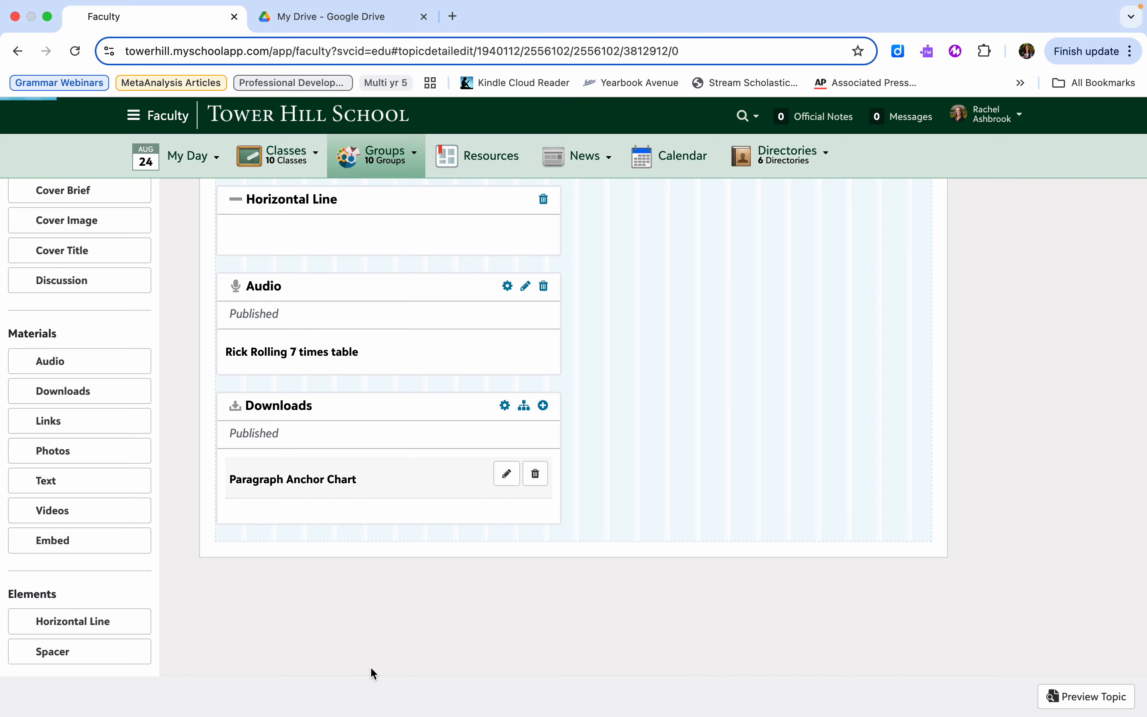
# - Add a Text material above Audio in the first column and enter "Resources" in bold
pyautogui.scroll(-10, 282, 515)
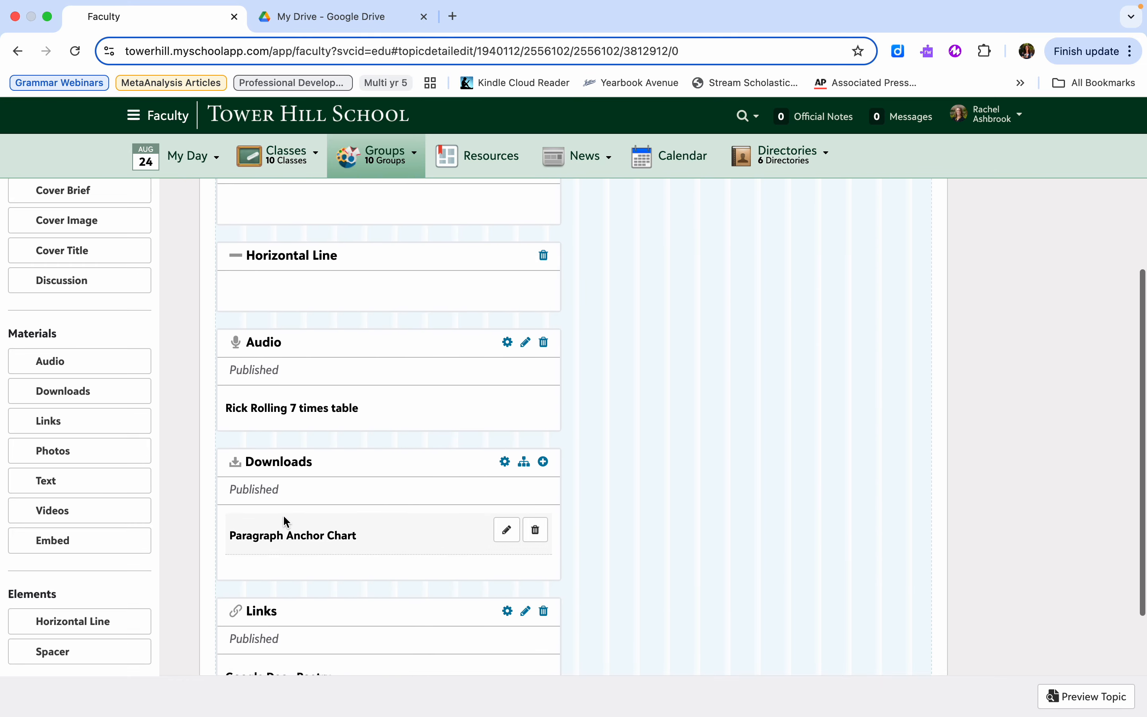
pyautogui.scroll(3, 283, 514)
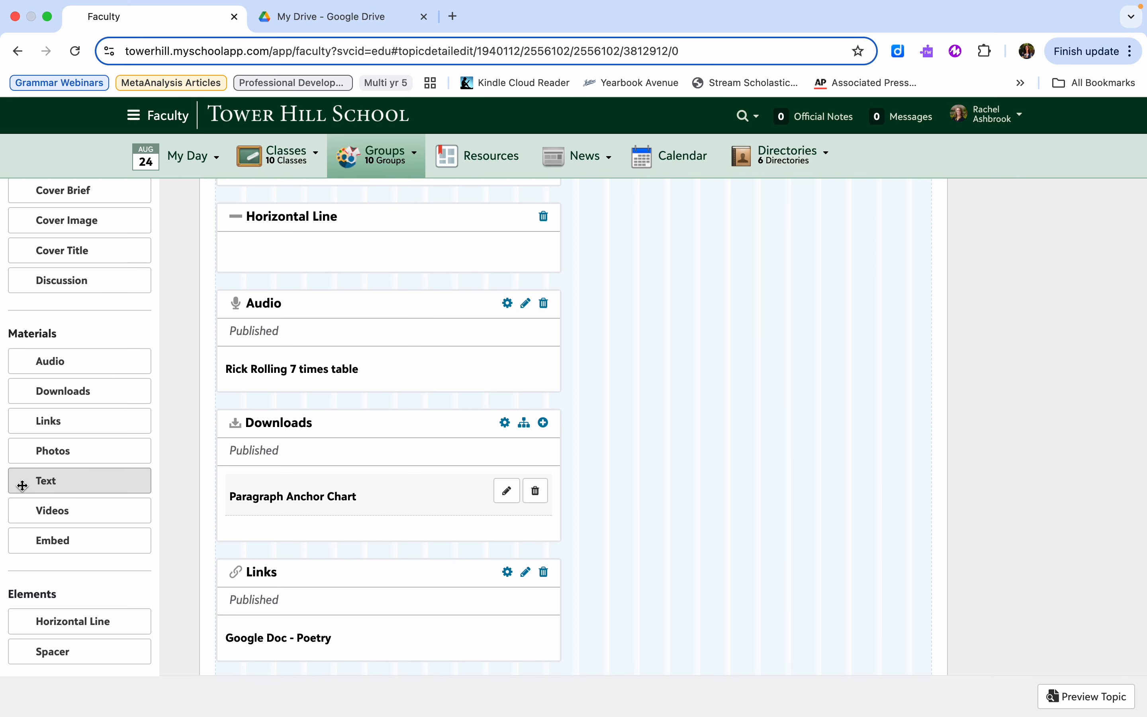
pyautogui.moveTo(21, 481); pyautogui.dragTo(312, 303)
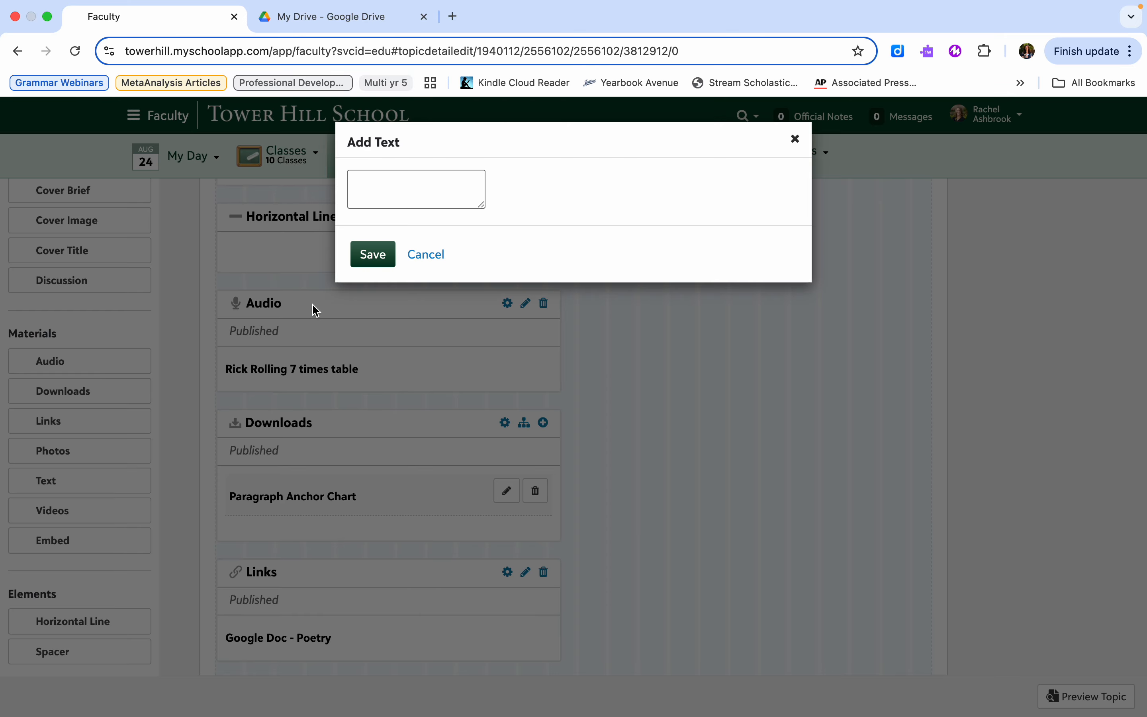
pyautogui.write('Re')
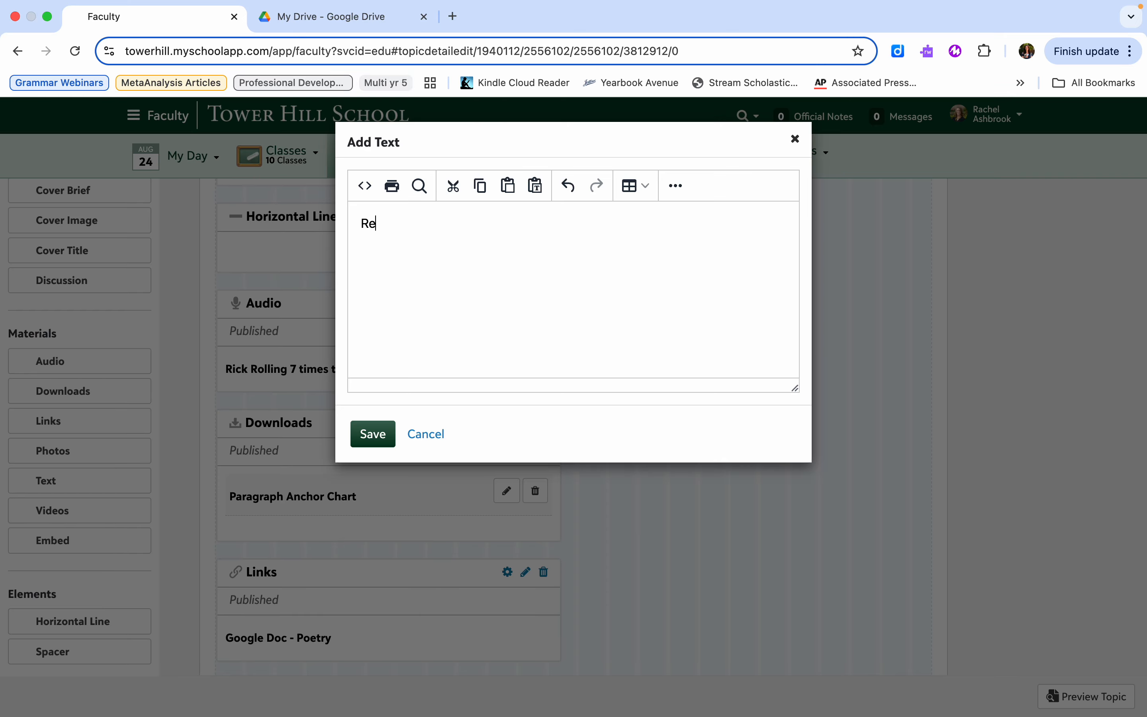
pyautogui.write('sources')
pyautogui.moveTo(440, 224); pyautogui.dragTo(334, 232)
pyautogui.press('super+b')
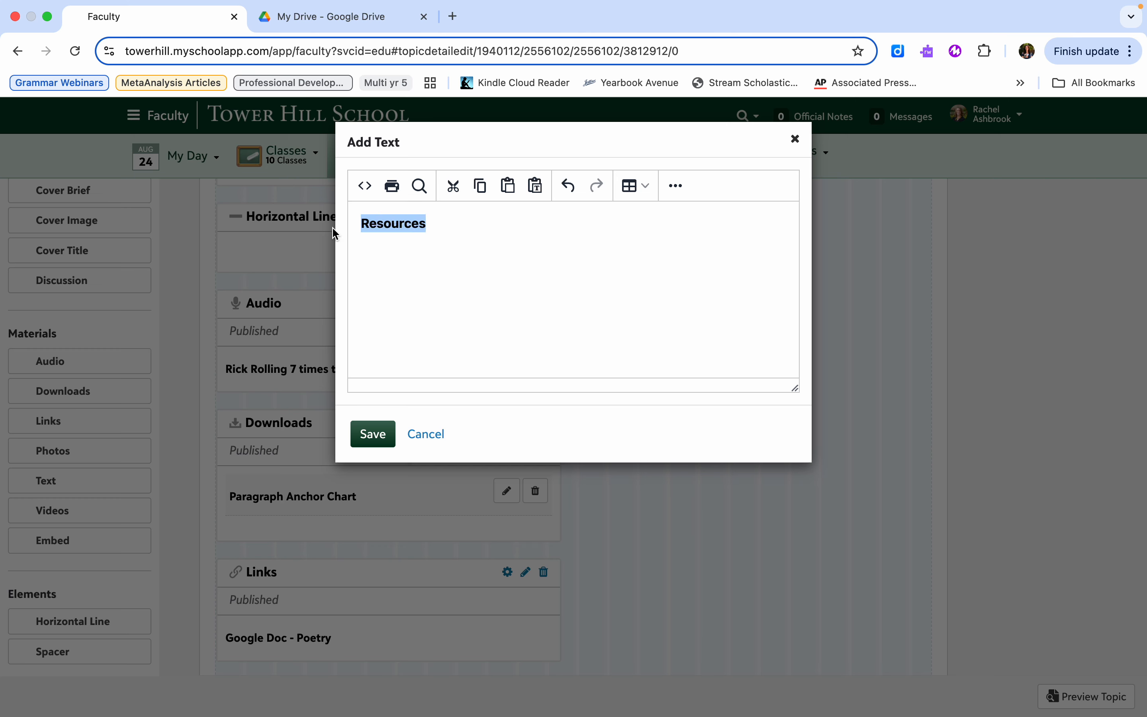
pyautogui.click(480, 283)
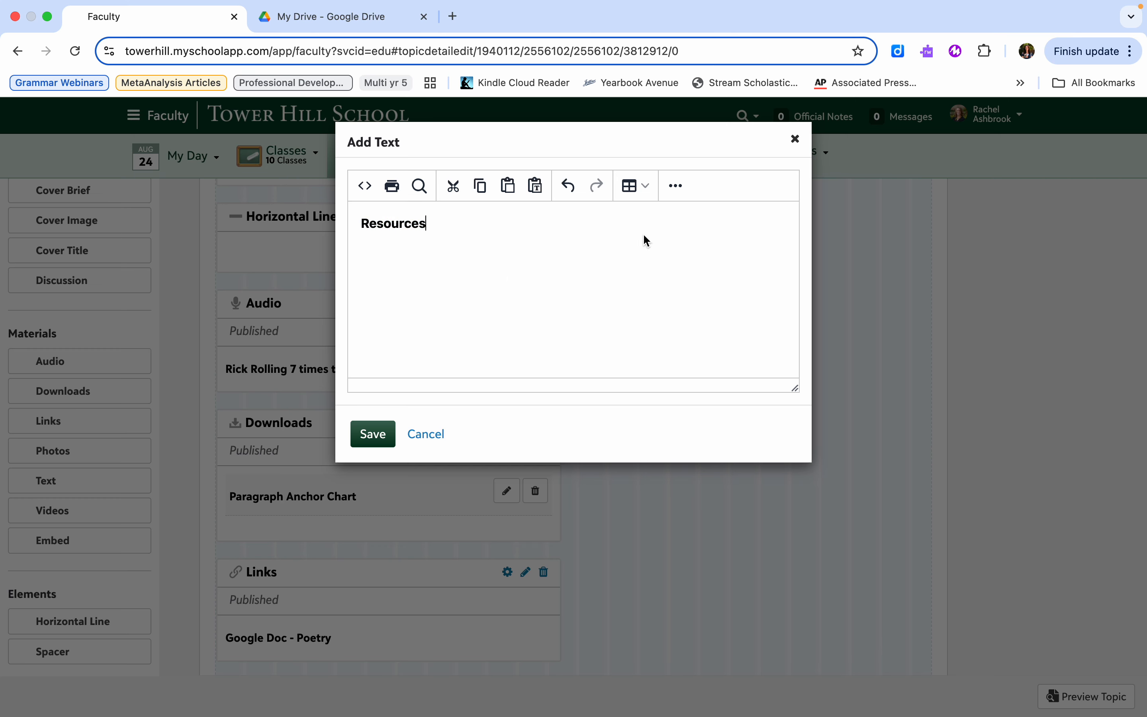
# - Choose a 14pt font size for the Resources text and save the material
pyautogui.click(675, 187)
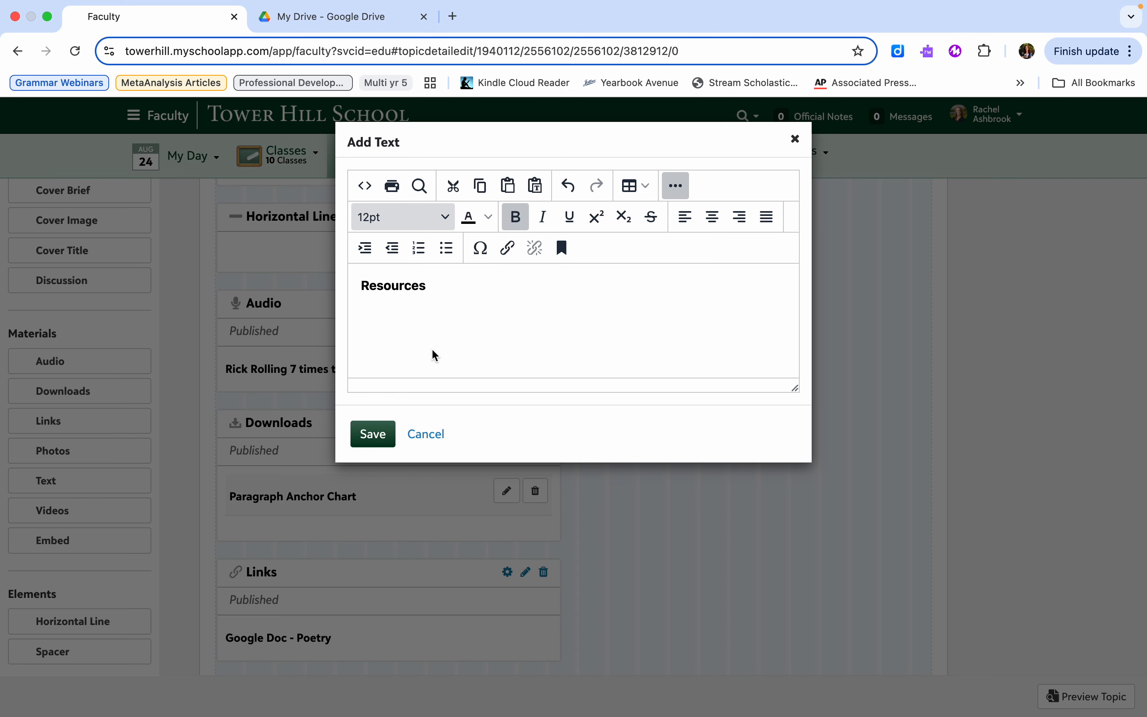
pyautogui.click(450, 216)
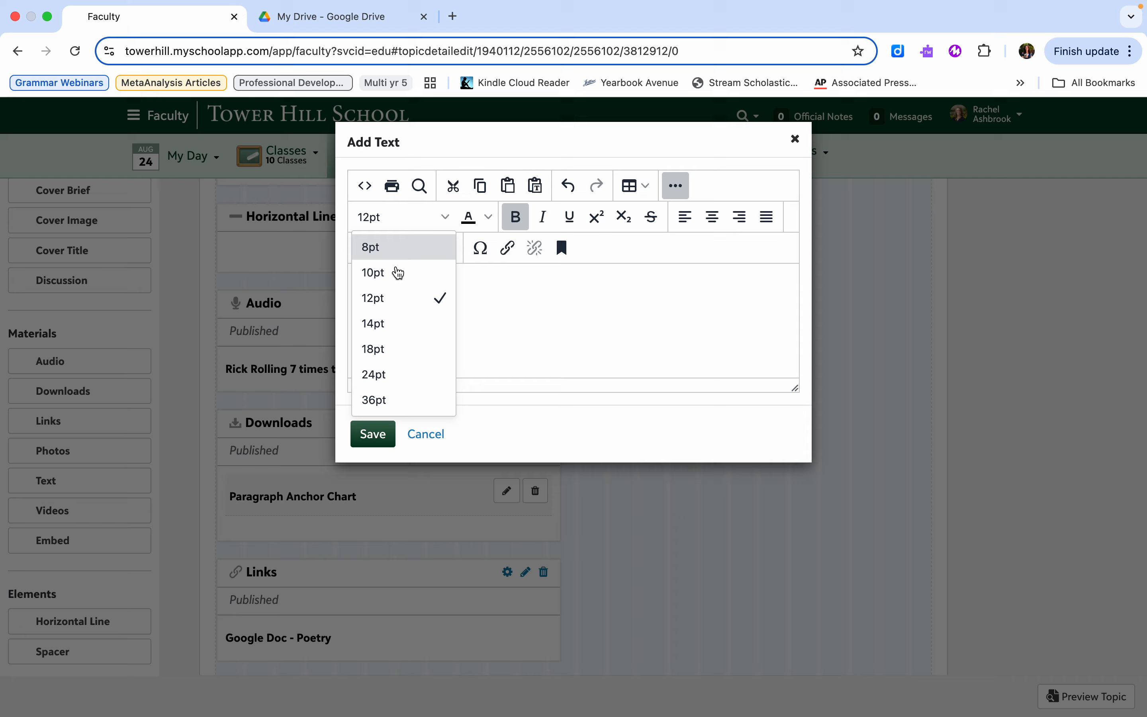
pyautogui.click(379, 325)
pyautogui.click(379, 433)
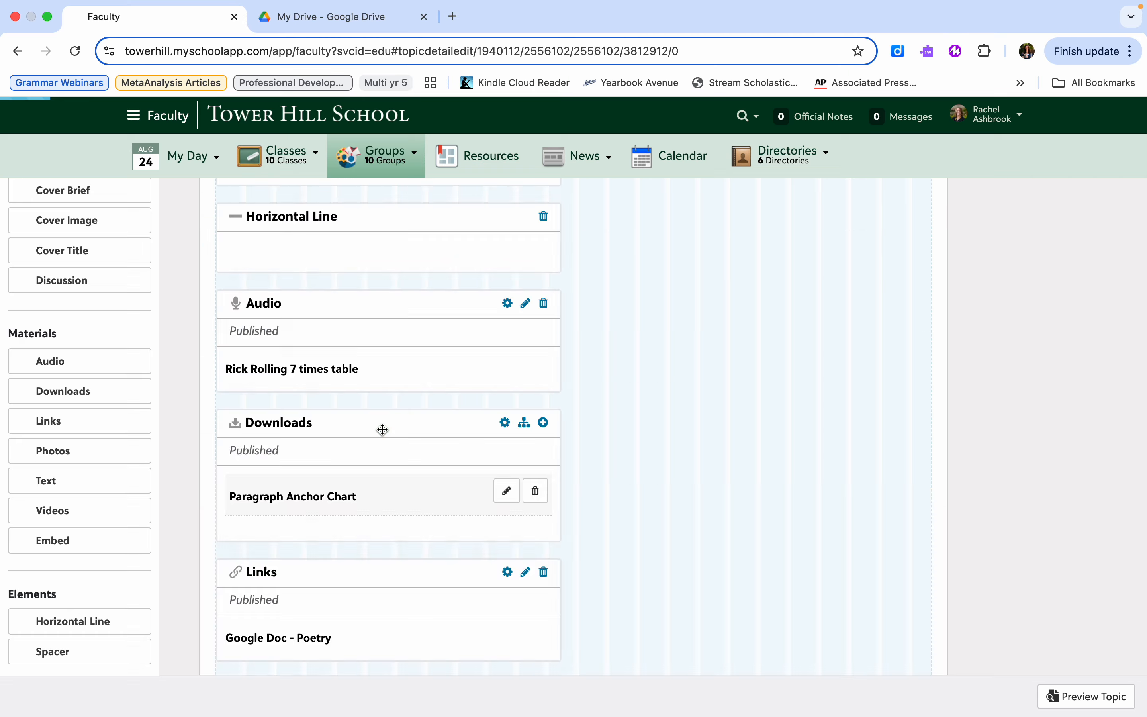
# - Preview the topic to check the Resources heading and its materials, and return to the layout editor
pyautogui.click(1080, 698)
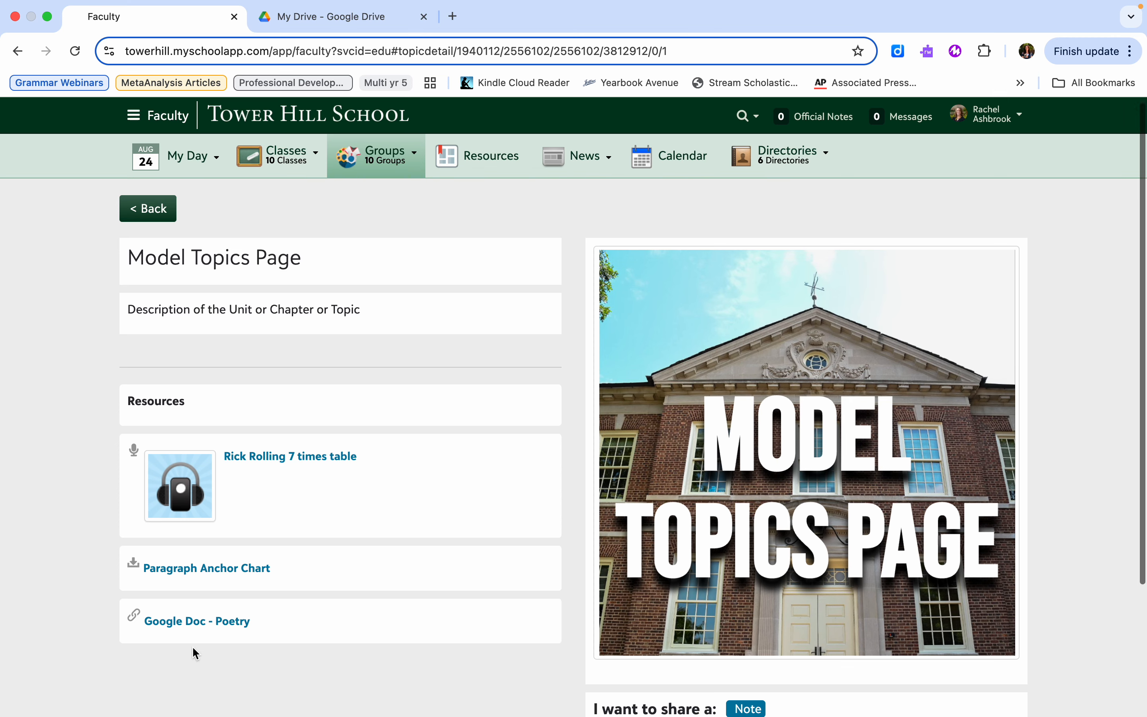
pyautogui.scroll(-5, 194, 653)
pyautogui.scroll(5, 194, 652)
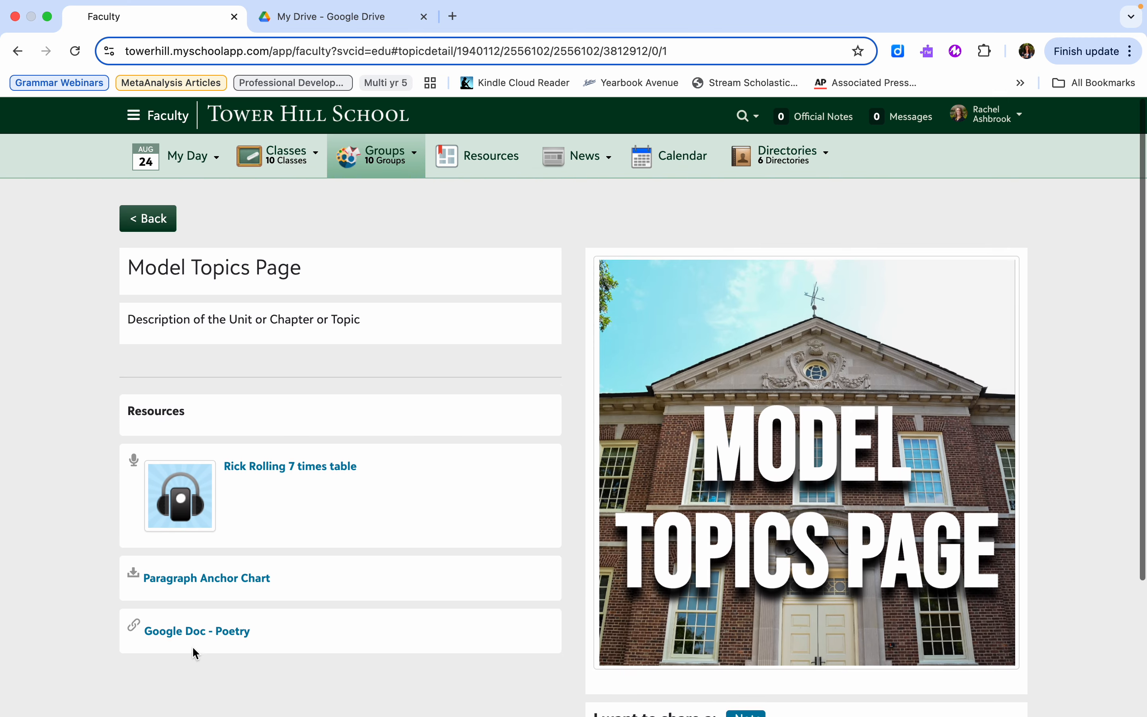
pyautogui.click(147, 217)
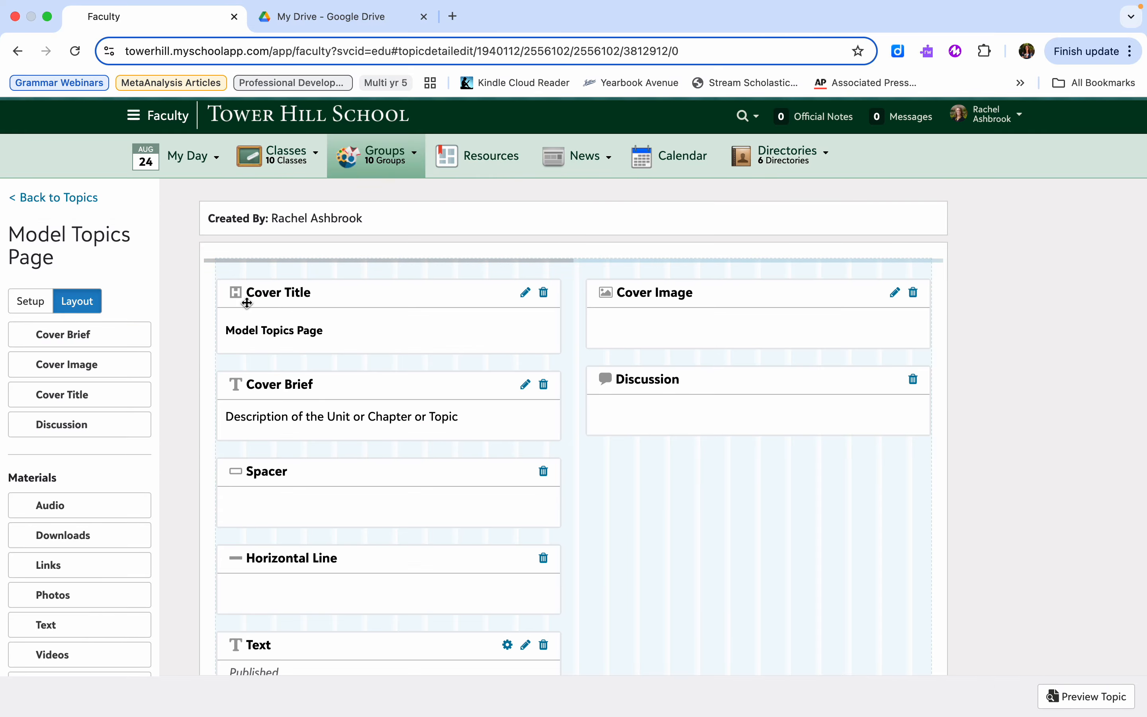
# - Add a Text material between Downloads and Links in the first column and enter "Readings" in bold
pyautogui.scroll(-10, 383, 462)
pyautogui.scroll(2, 383, 462)
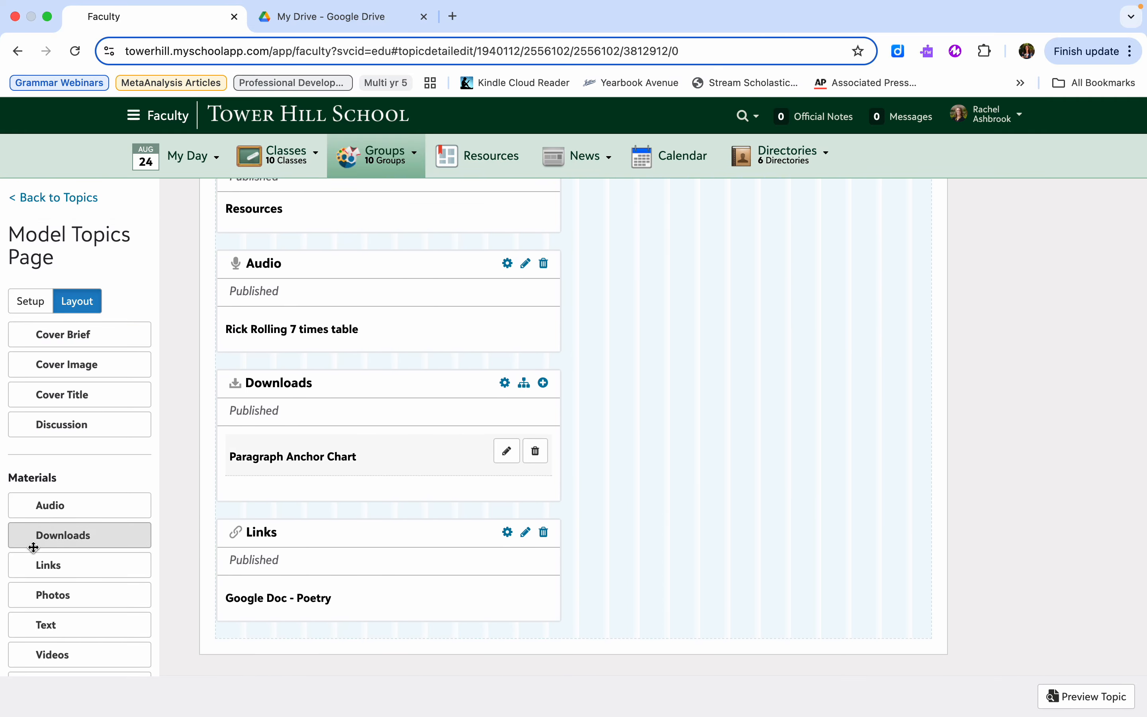
pyautogui.moveTo(45, 624); pyautogui.dragTo(354, 537)
pyautogui.write('Rea')
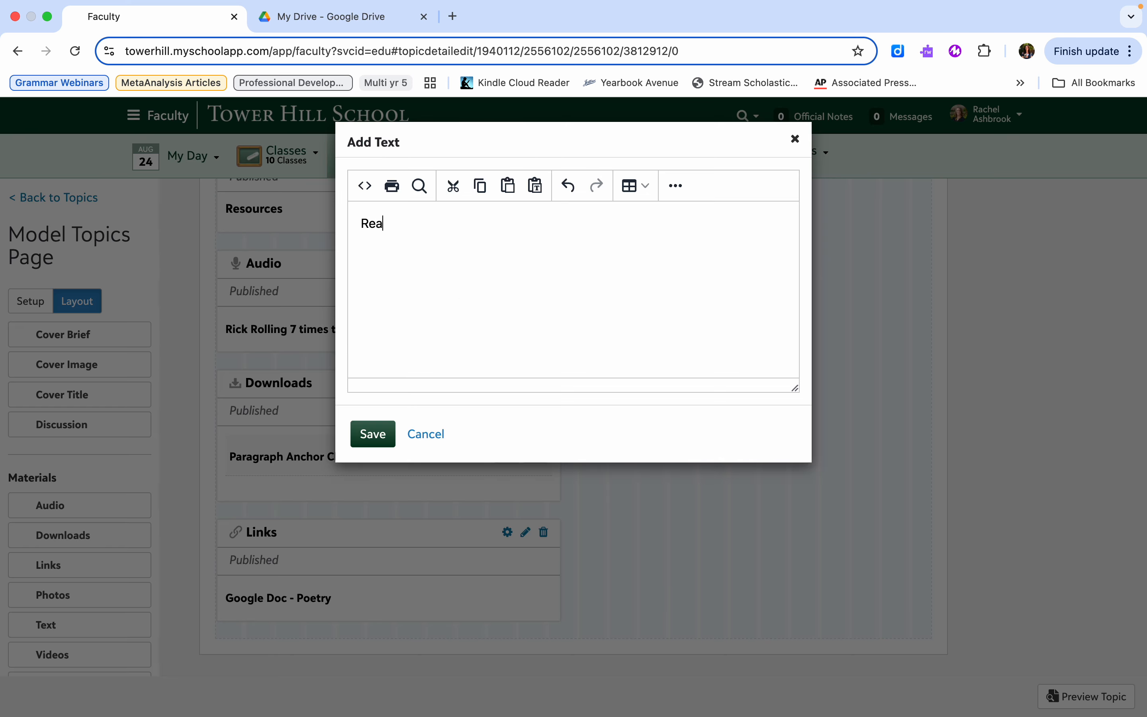
pyautogui.write('dings')
pyautogui.hotkey('ctrl', 'a')
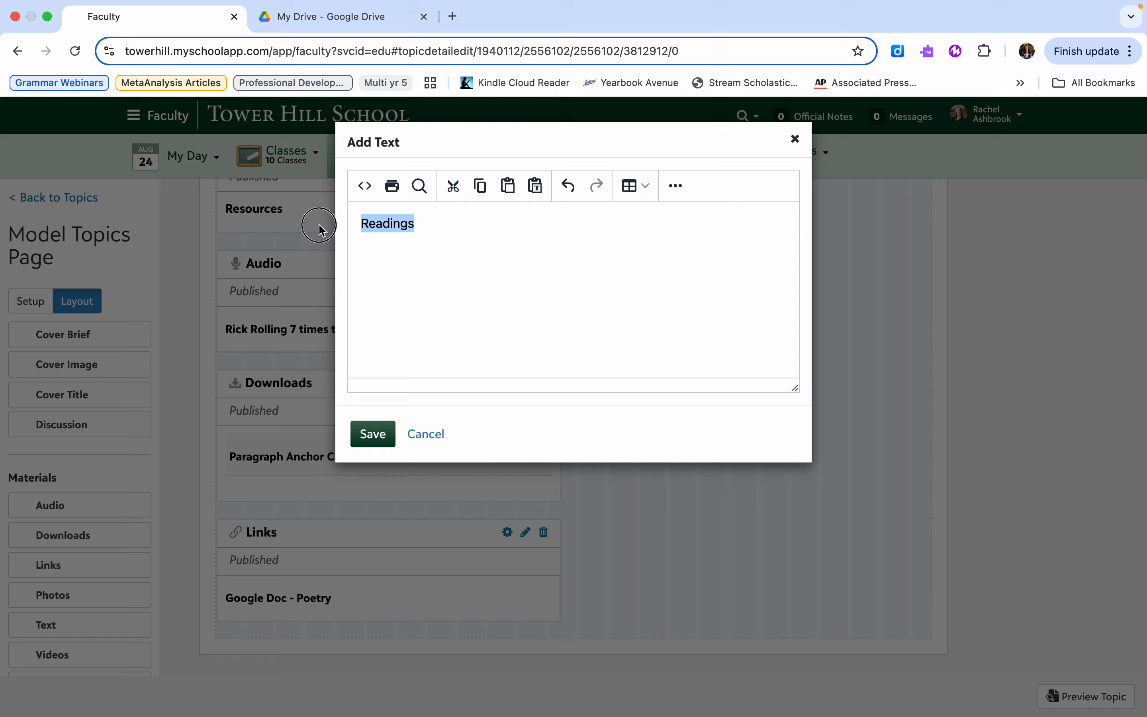
pyautogui.hotkey('ctrl', 'b')
# - Set the Readings heading's font size to 14pt and save the text
pyautogui.click(688, 182)
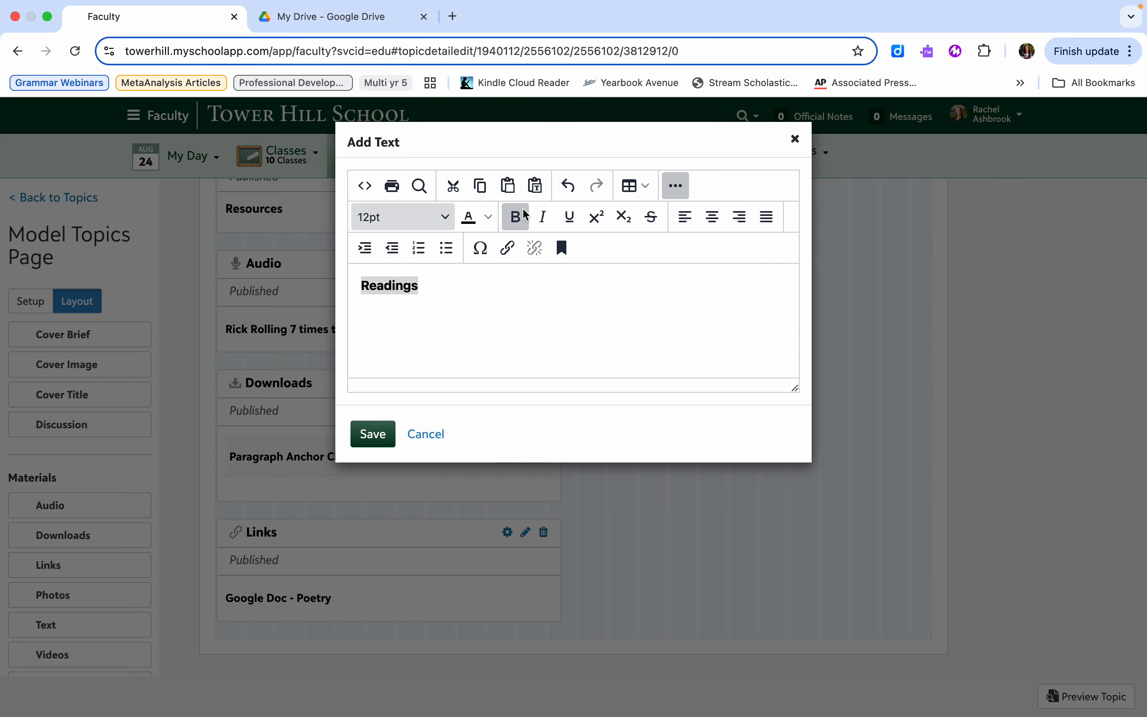
pyautogui.click(401, 217)
pyautogui.click(386, 326)
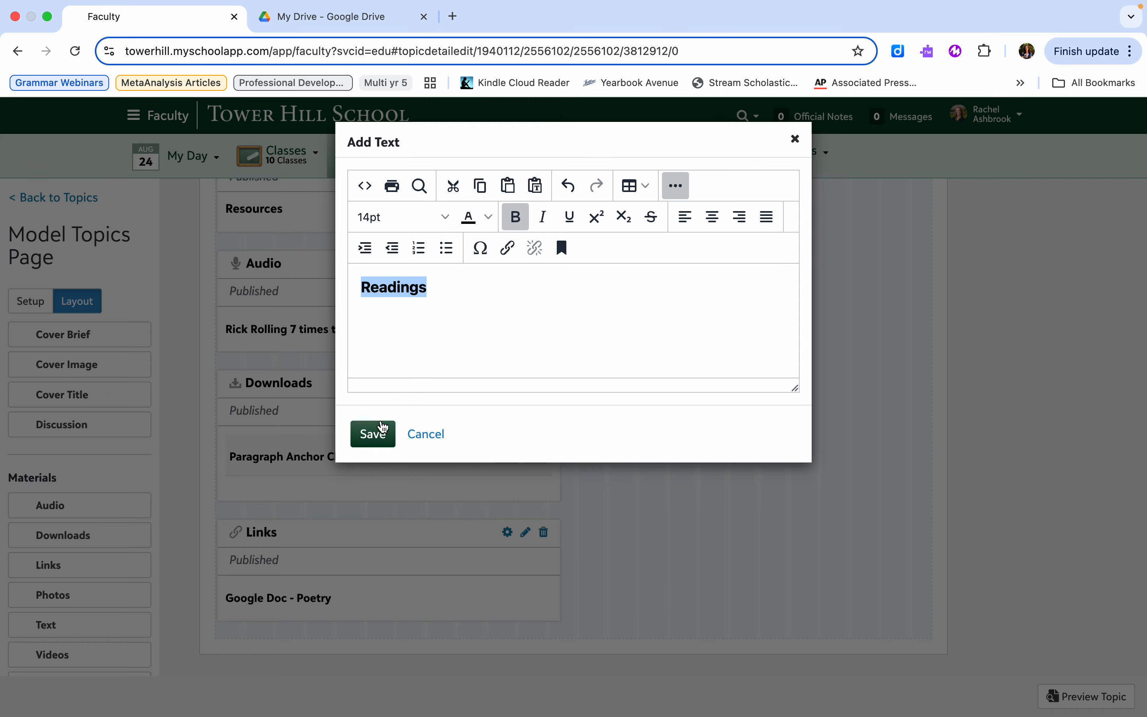
pyautogui.click(377, 432)
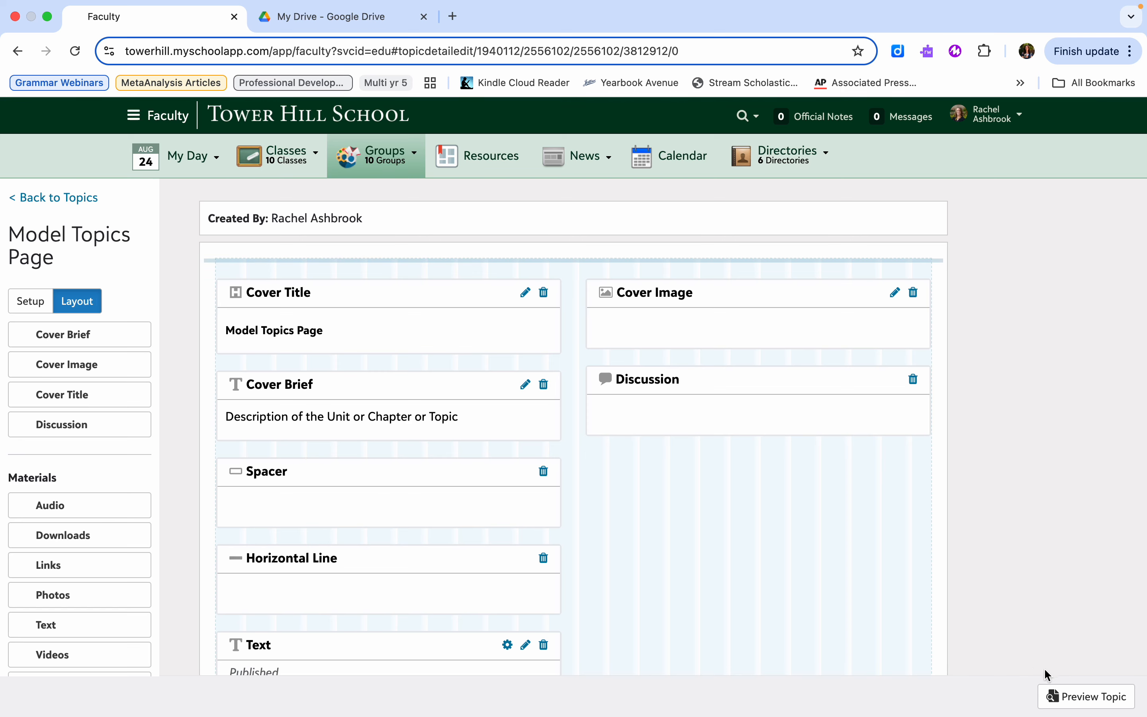
# - Preview the topic to check the Readings heading above the poetry link, and return to the layout editor
pyautogui.click(1072, 696)
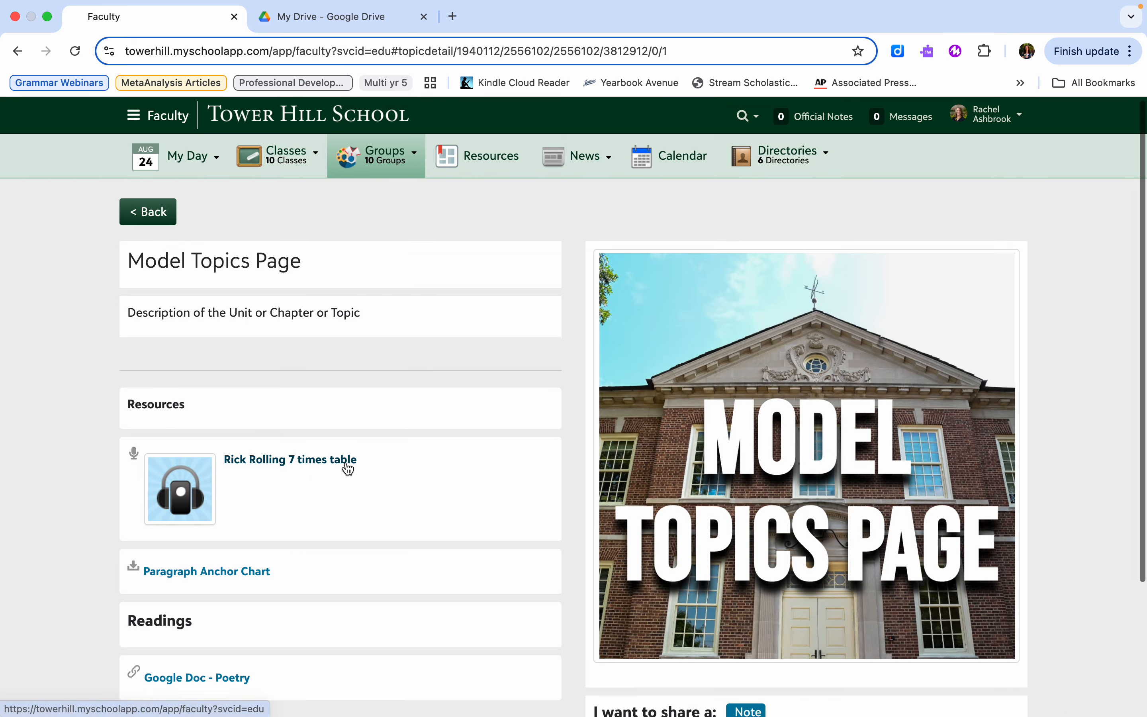
pyautogui.scroll(-3, 345, 467)
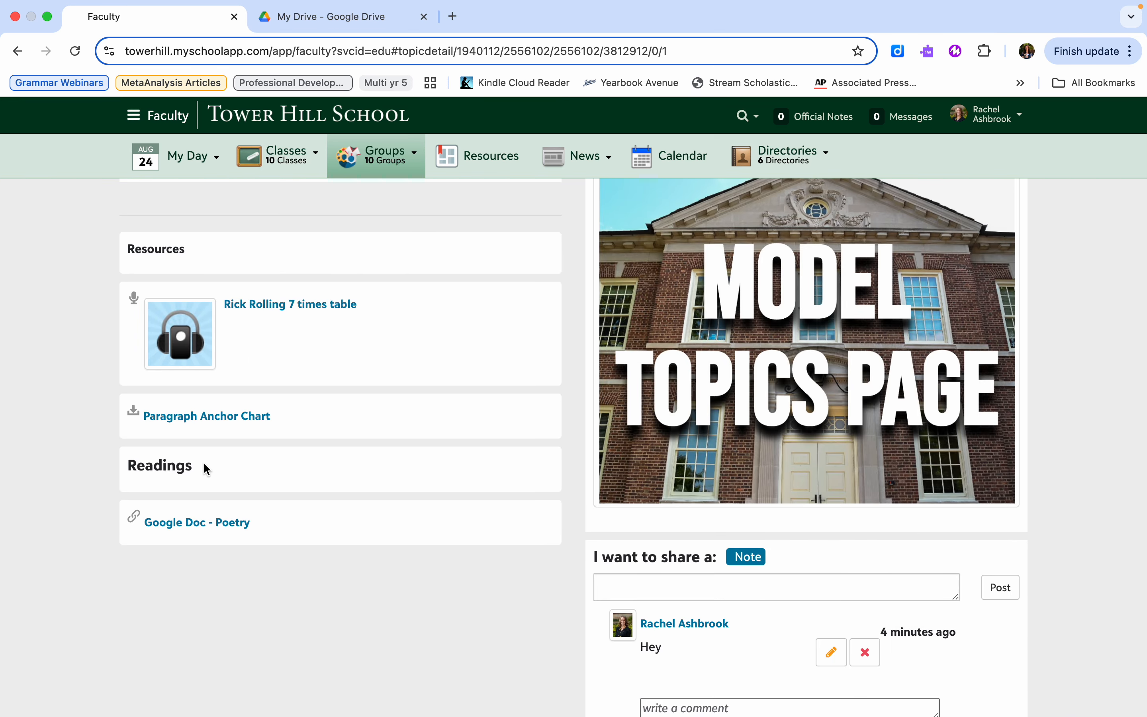
pyautogui.scroll(4, 242, 556)
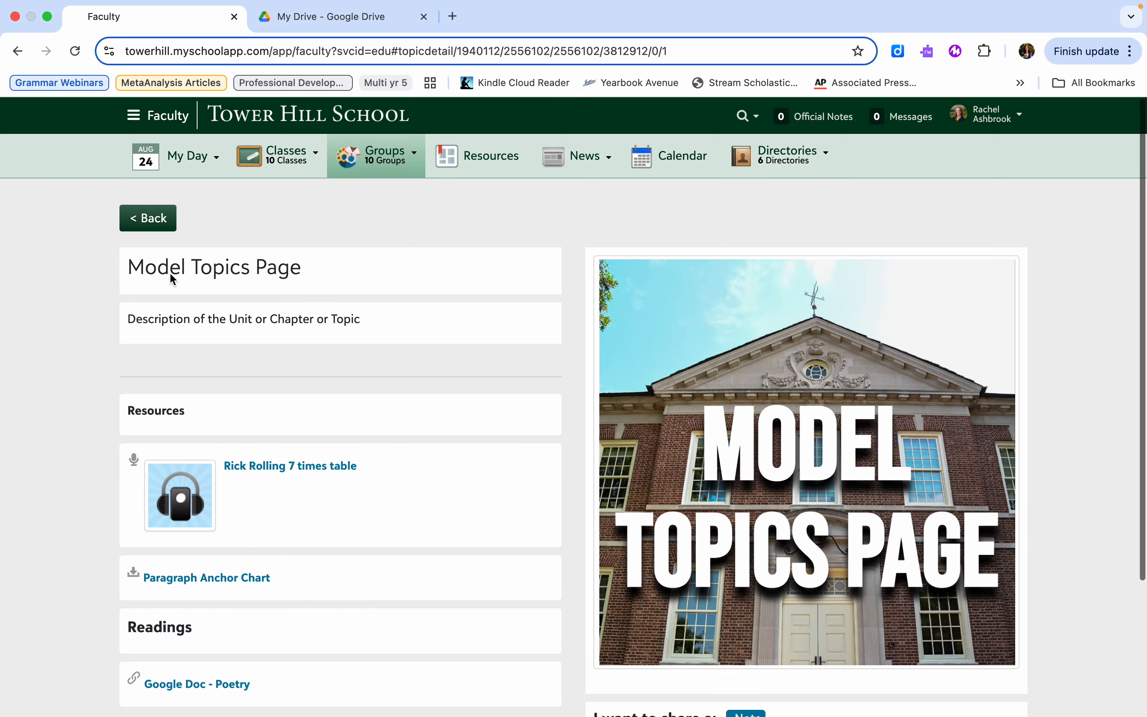
pyautogui.click(138, 213)
# - Add a Photos material below Discussion in the second column
pyautogui.scroll(-7, 328, 501)
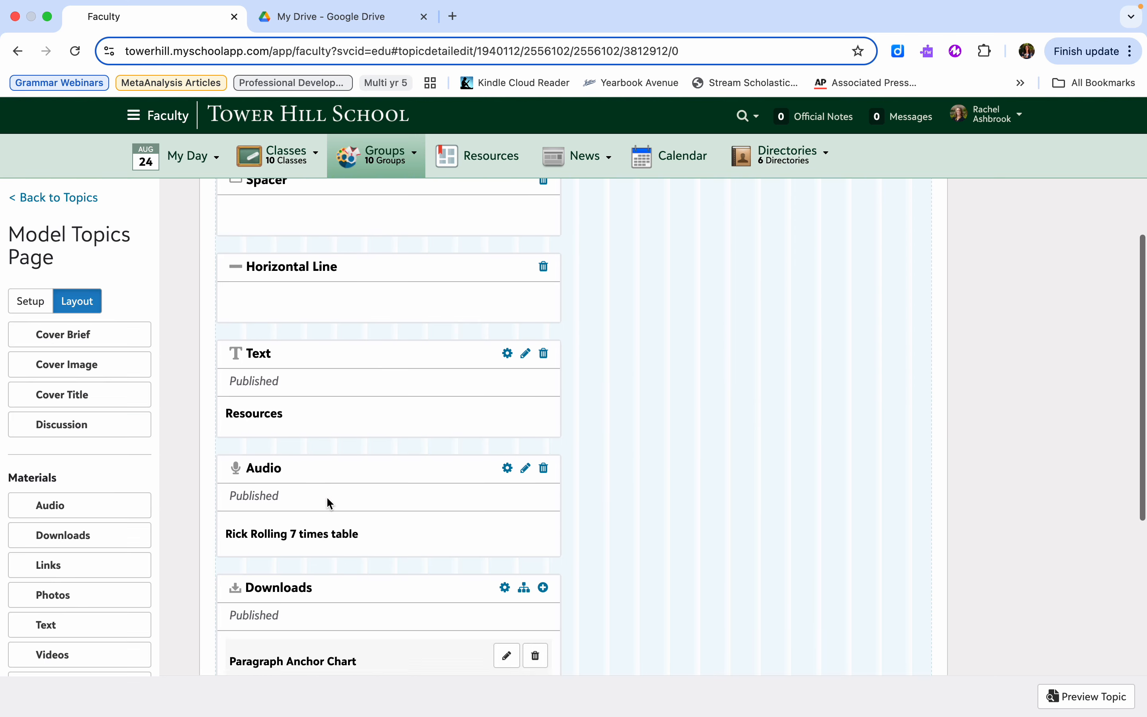
pyautogui.scroll(-3, 73, 430)
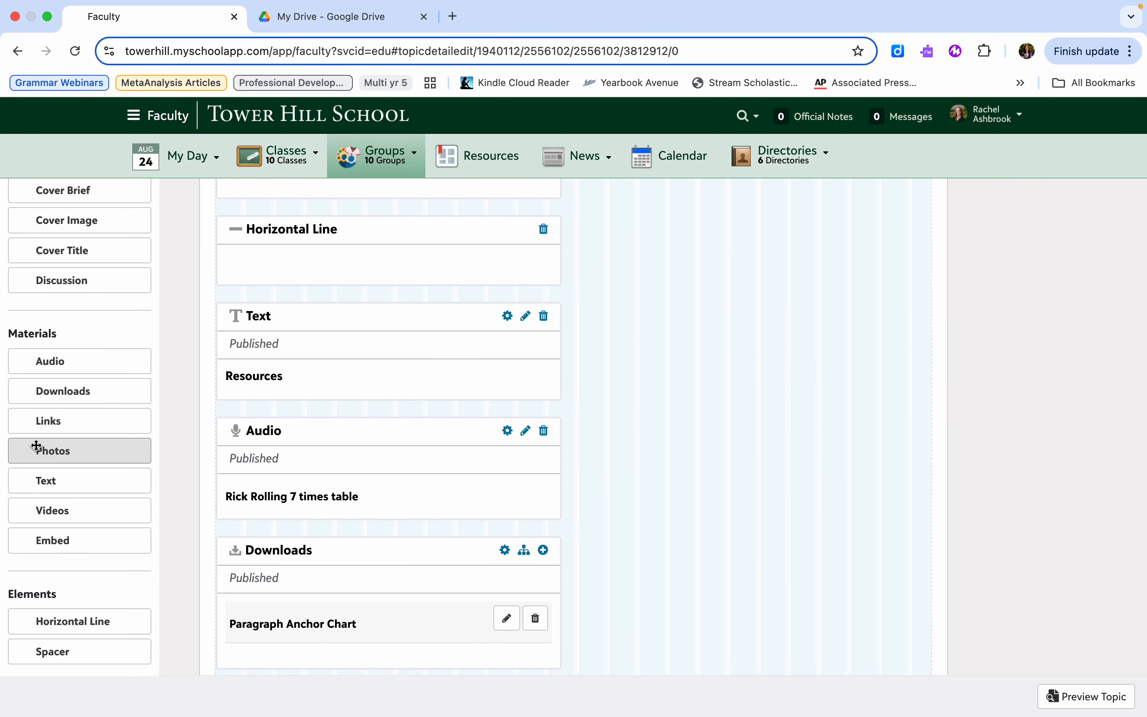
pyautogui.scroll(5, 485, 408)
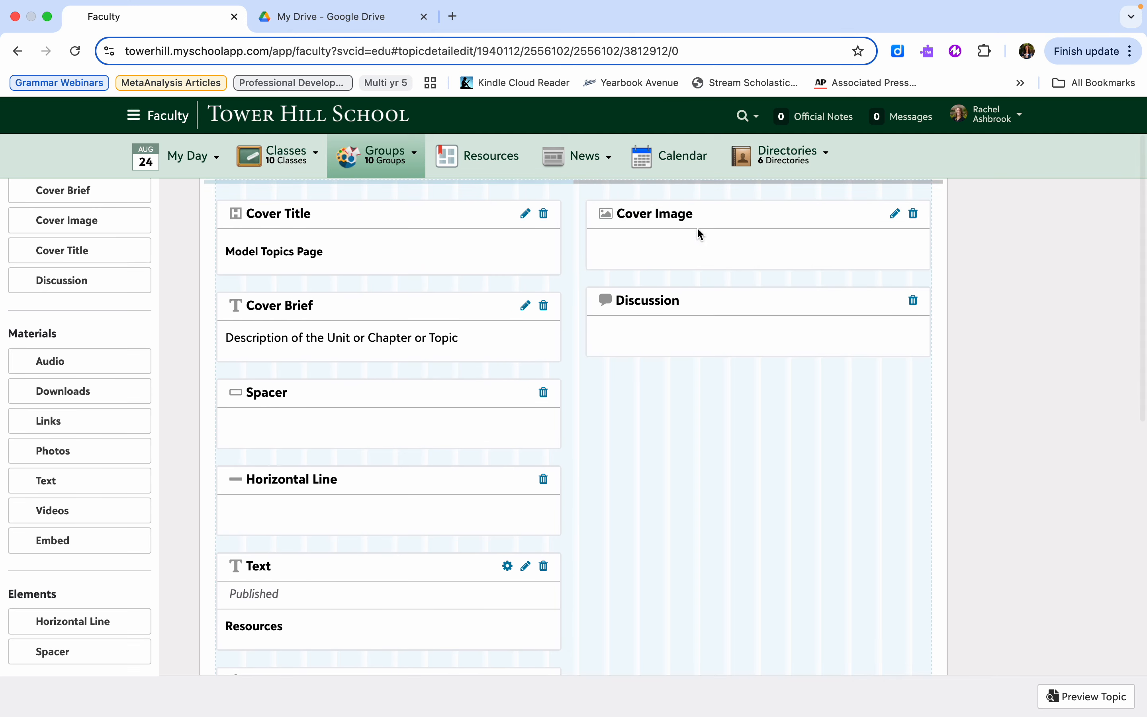
pyautogui.moveTo(52, 453); pyautogui.dragTo(614, 368)
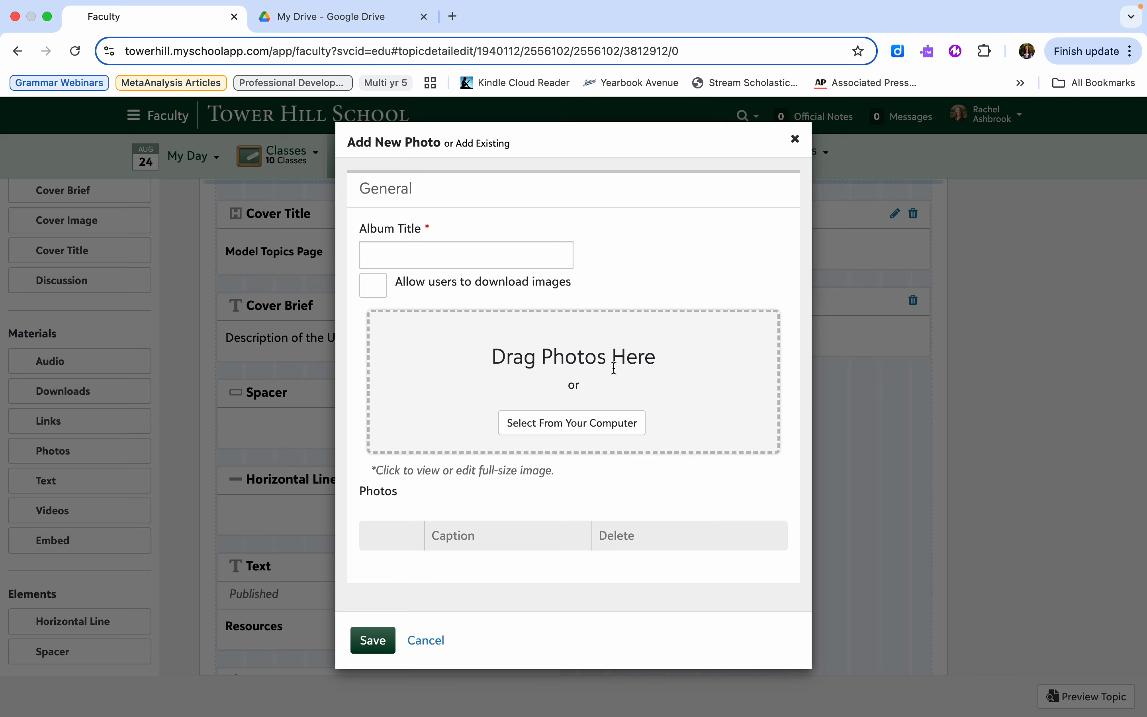
# - Reuse the suggested album title beginning "Anchor Charts (Paragraph Writing" and allow users to download the images
pyautogui.click(400, 249)
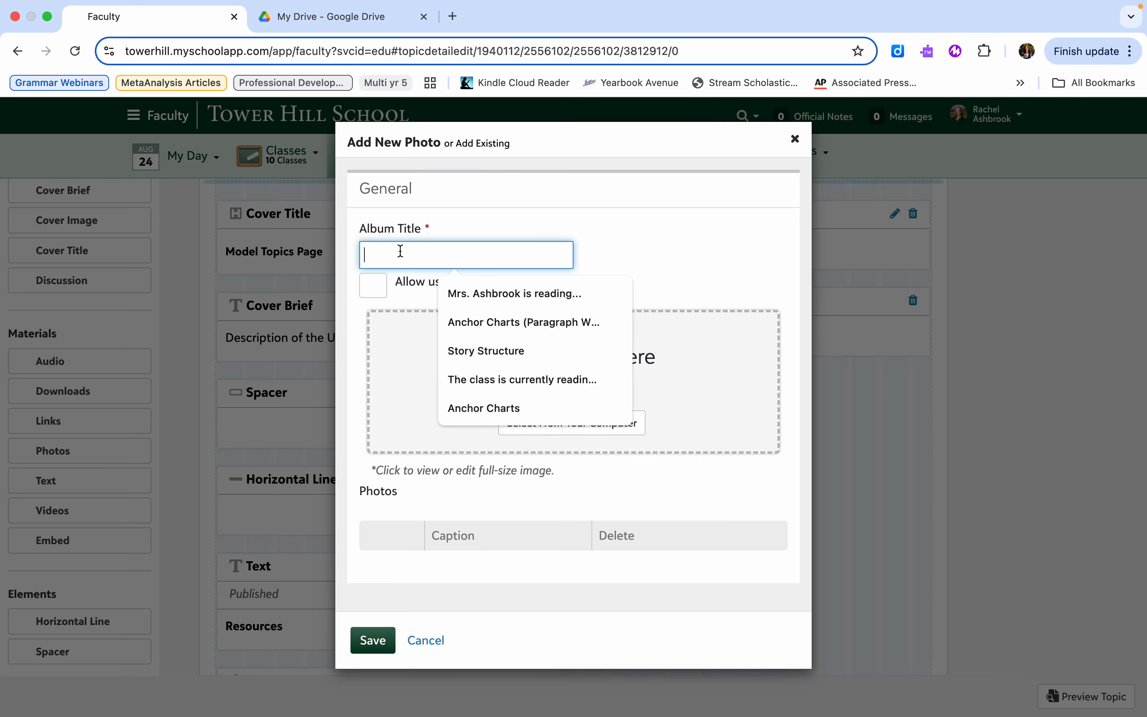
pyautogui.click(504, 324)
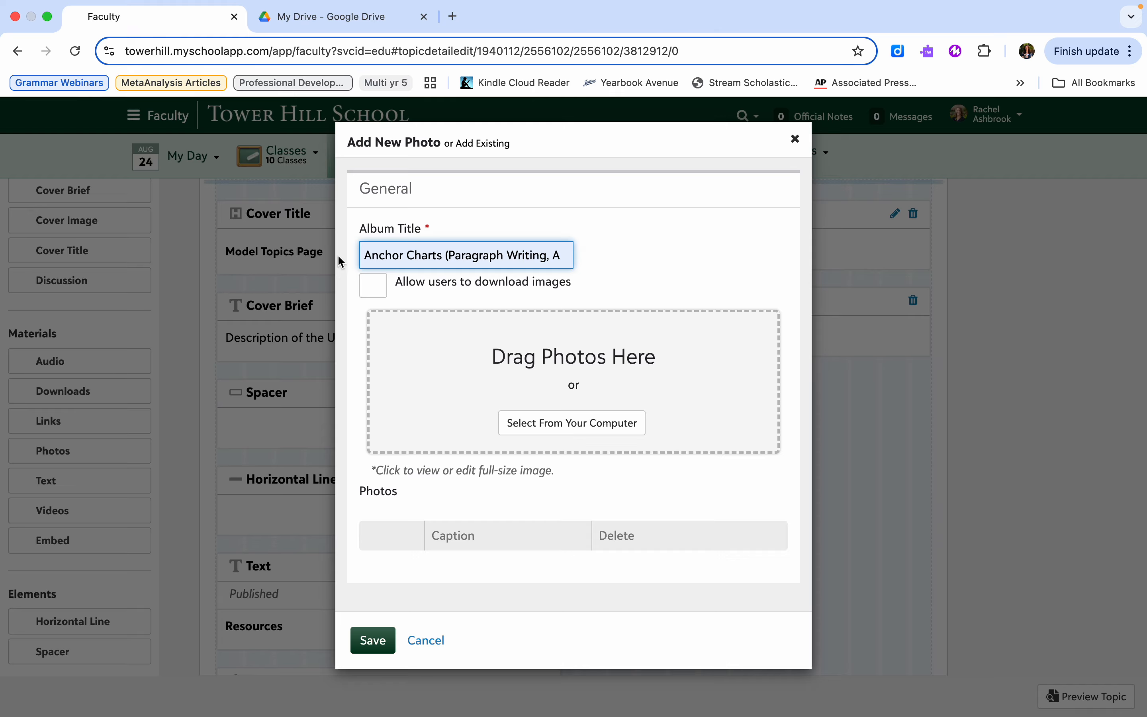
pyautogui.click(374, 287)
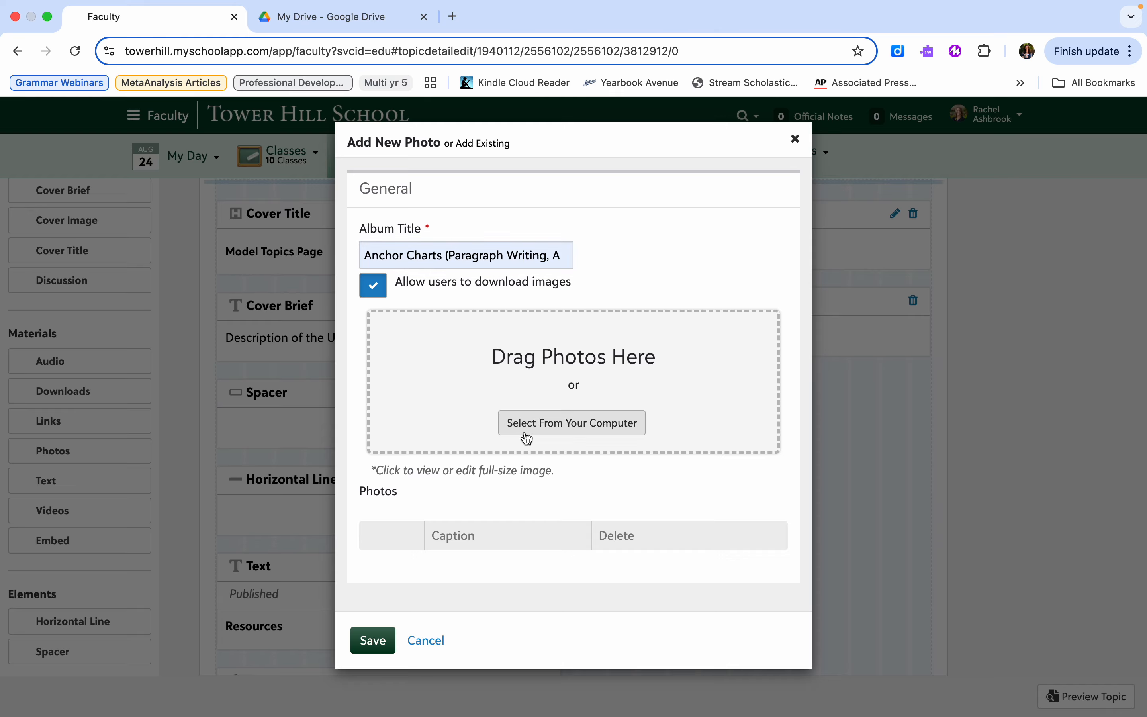
# - Upload 6.jpg, 2.jpg and 1.jpg from the "CEE Anchor Chart (2)" folder in Downloads to the photo album
pyautogui.click(538, 427)
pyautogui.click(172, 271)
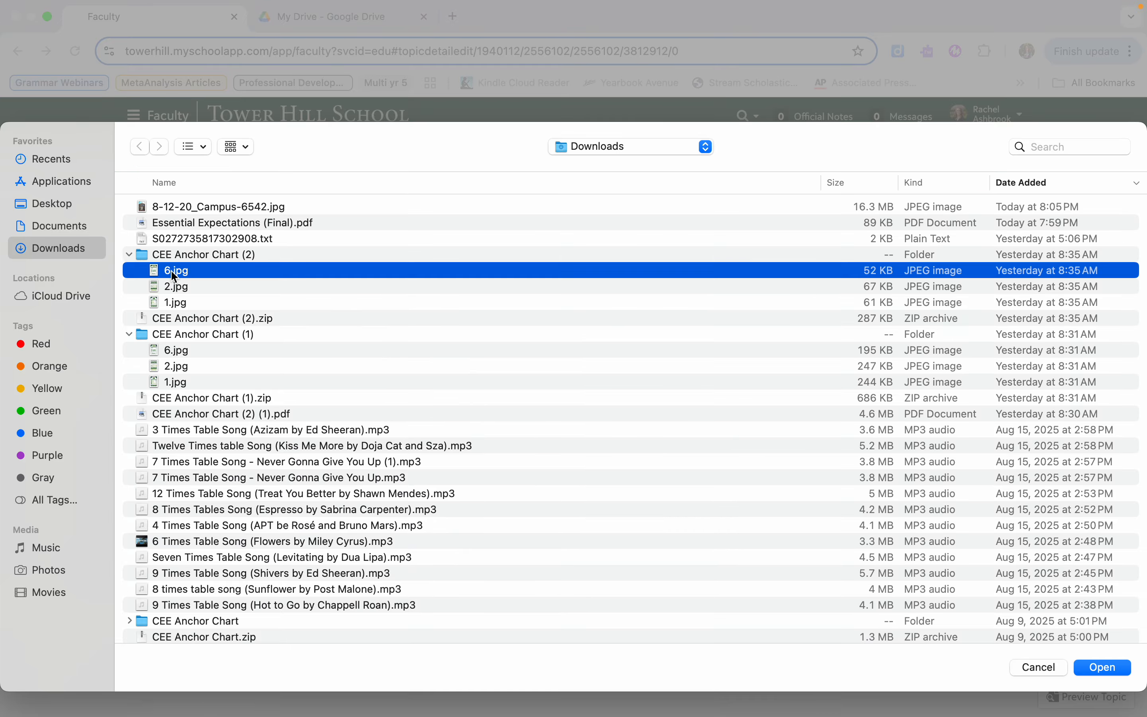
pyautogui.hotkey('shift', 'Down')
pyautogui.hotkey('shift', 'Down')
pyautogui.press('Return')
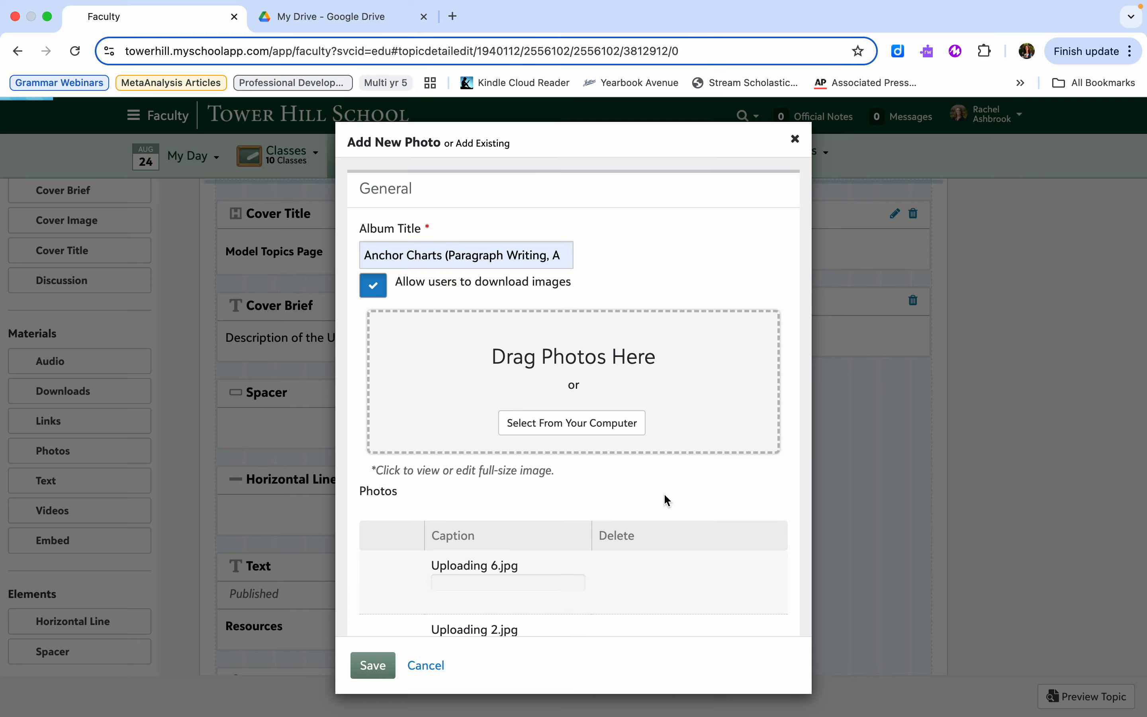
pyautogui.scroll(-5, 522, 522)
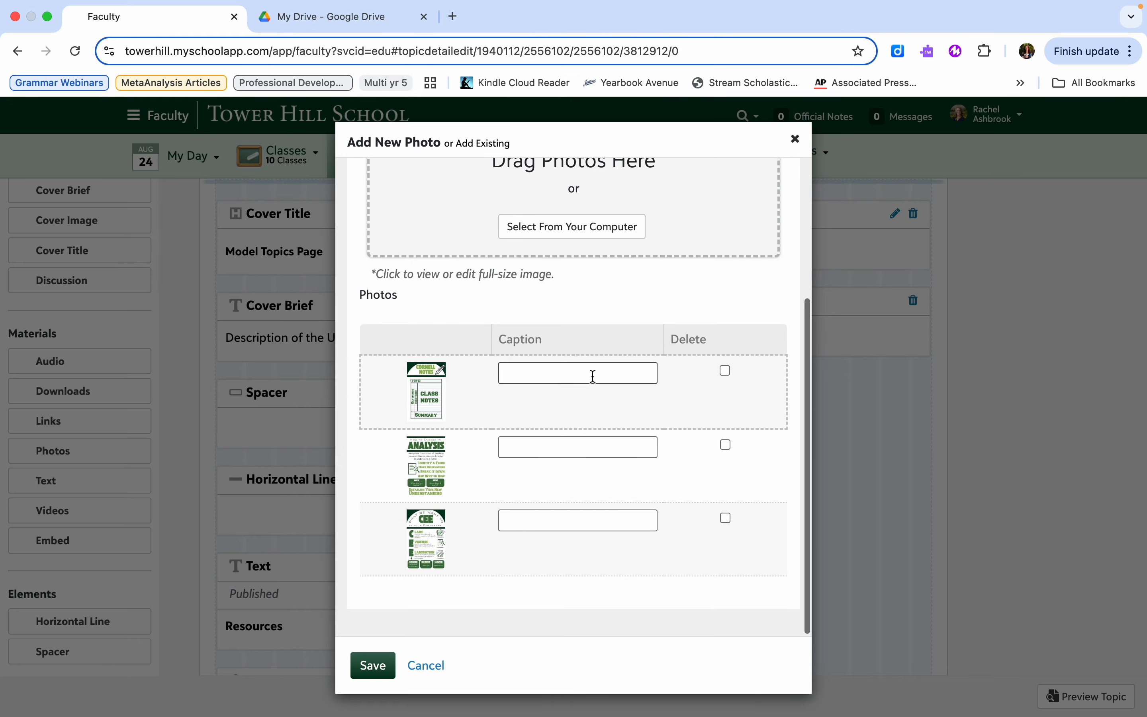
# - Caption the three photos in order as Cornell Notes, Analysis and Paragraph Writing, and save the photo album
pyautogui.click(590, 375)
pyautogui.write('Cornell Notes')
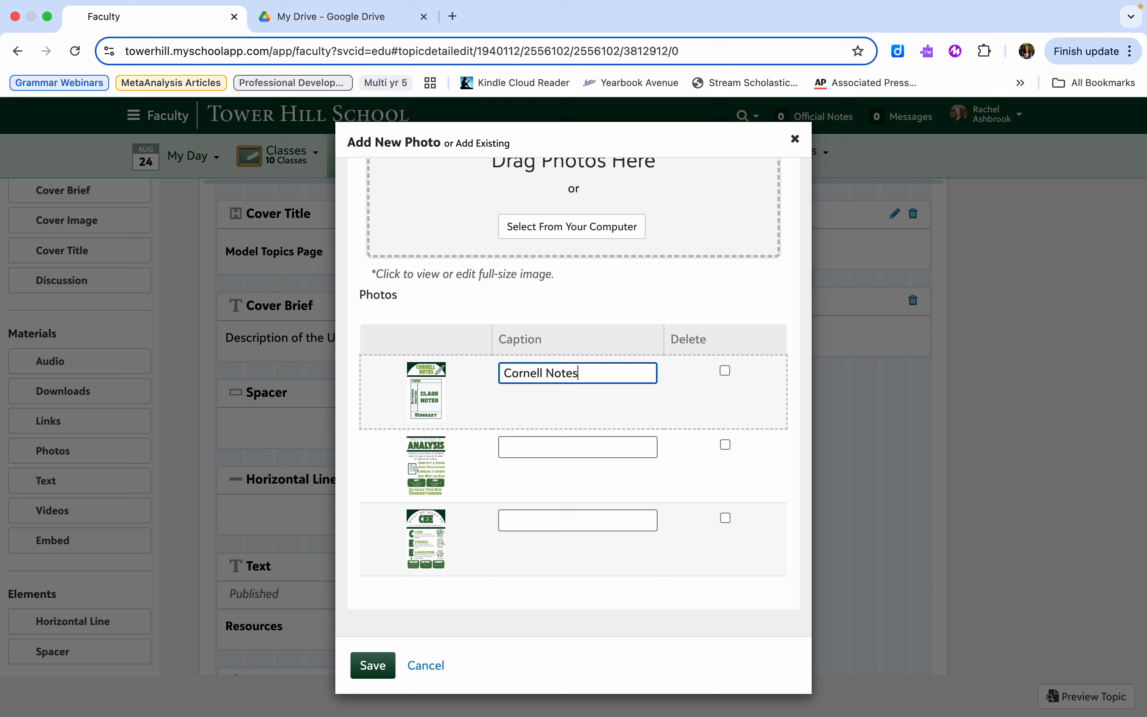
pyautogui.press('Tab')
pyautogui.click(601, 443)
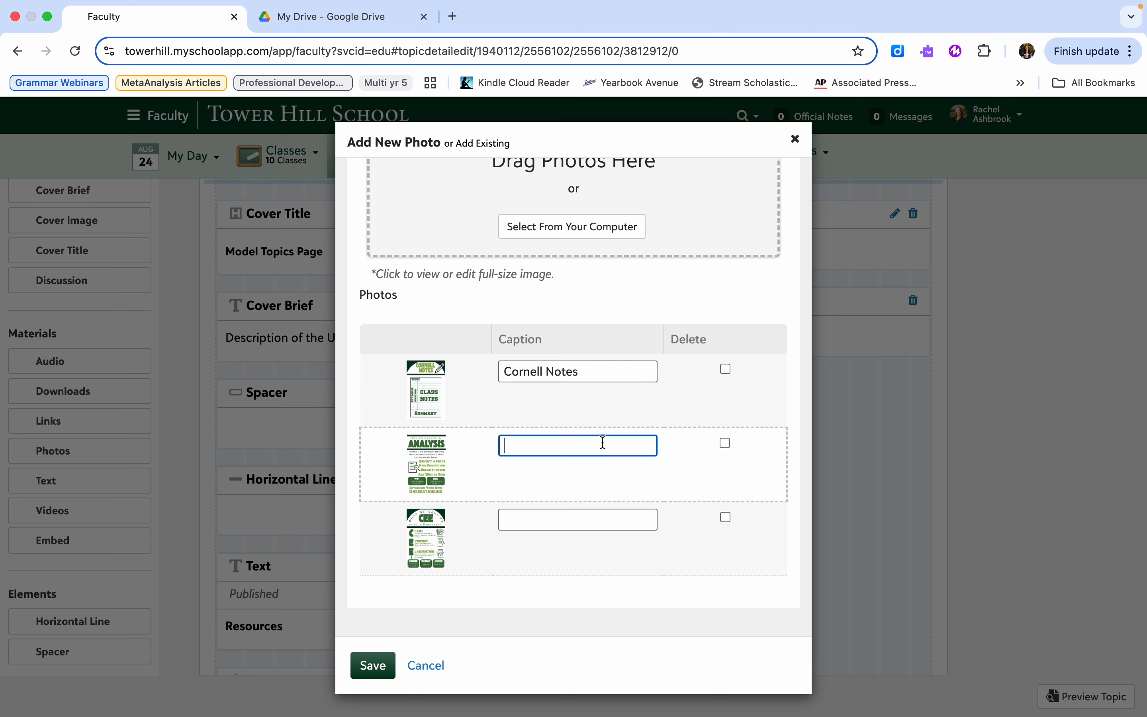
pyautogui.write('Analysis')
pyautogui.click(599, 518)
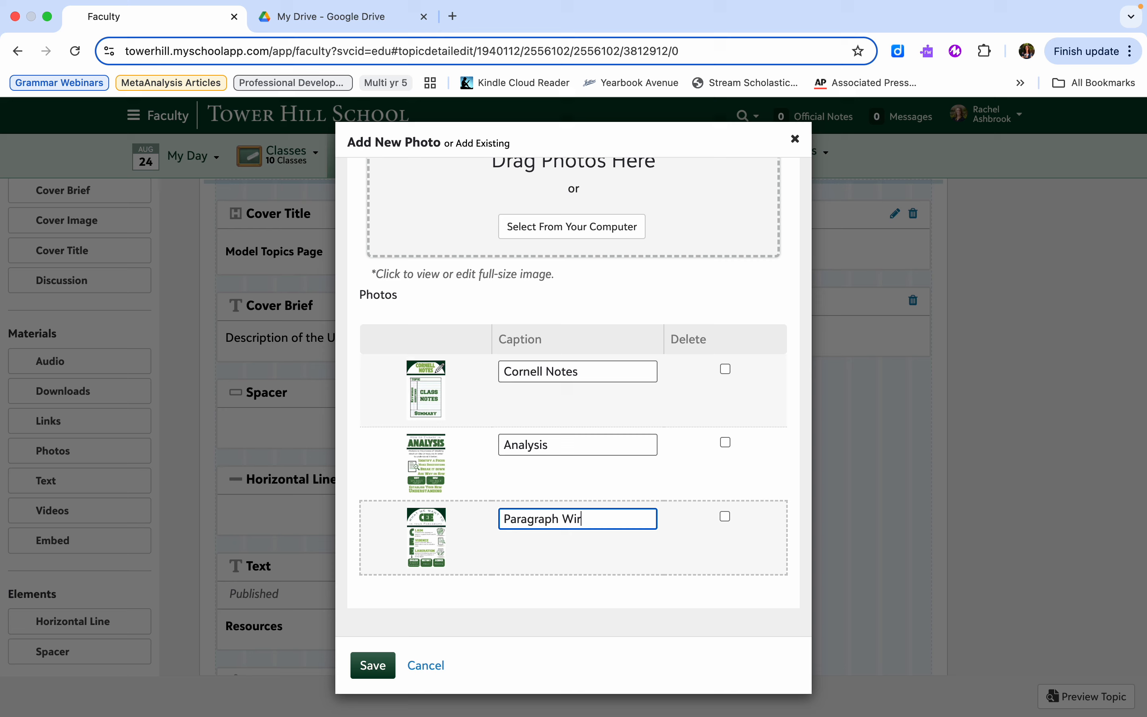
pyautogui.write('Paragraph Writing')
pyautogui.click(558, 592)
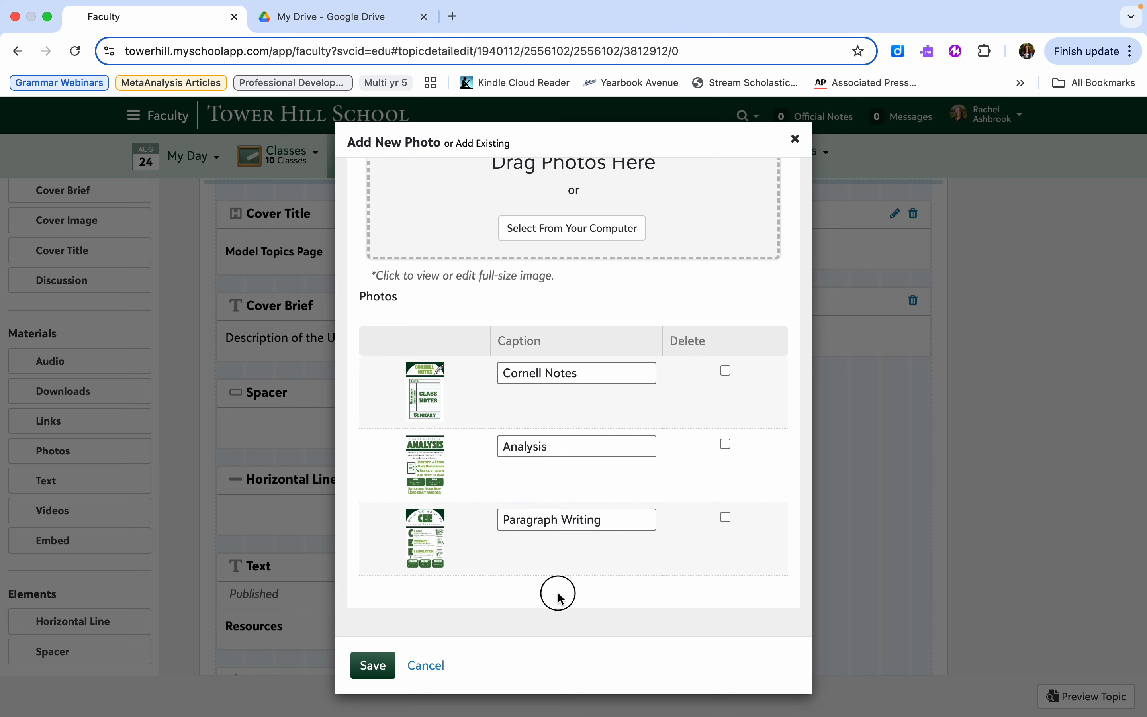
pyautogui.click(379, 667)
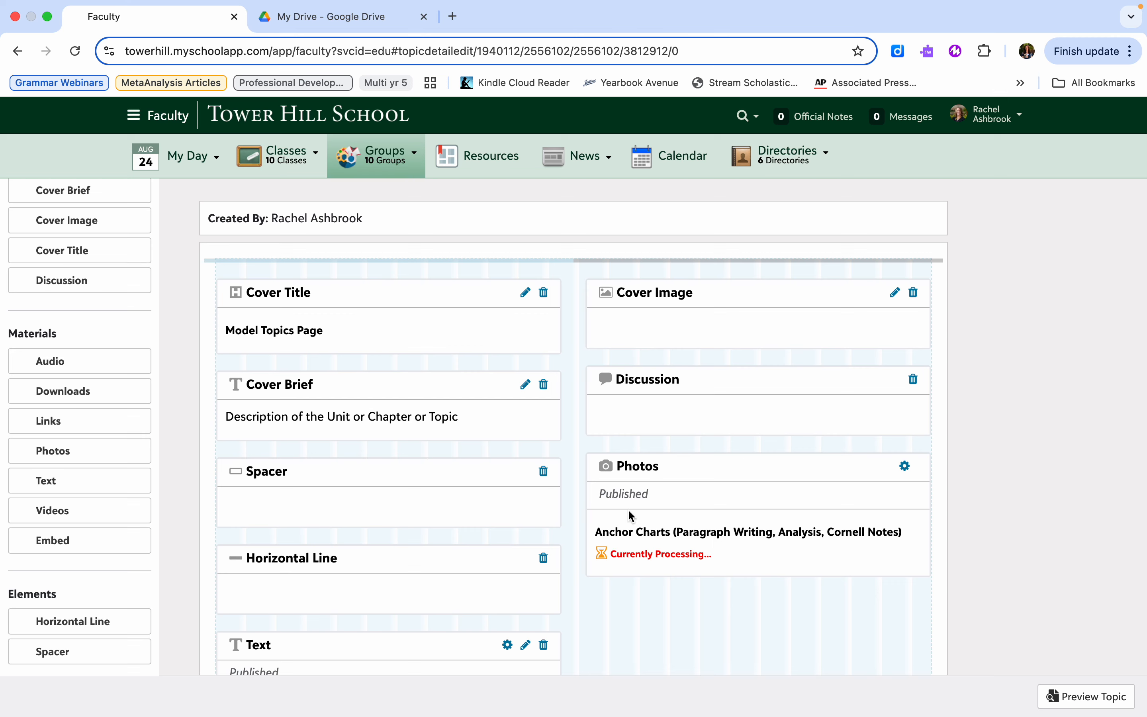
# - Preview the topic, browse all three photos in the Anchor Charts album, and return to the layout editor
pyautogui.click(1066, 696)
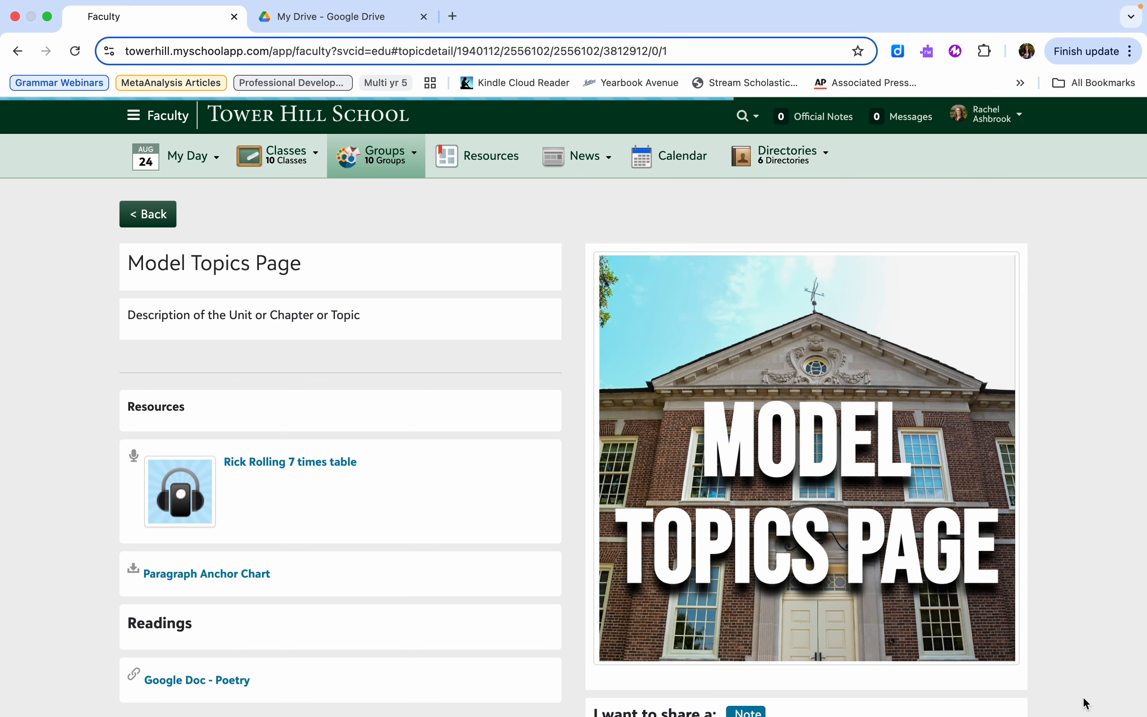
pyautogui.scroll(-5, 1046, 656)
pyautogui.scroll(-5, 1046, 652)
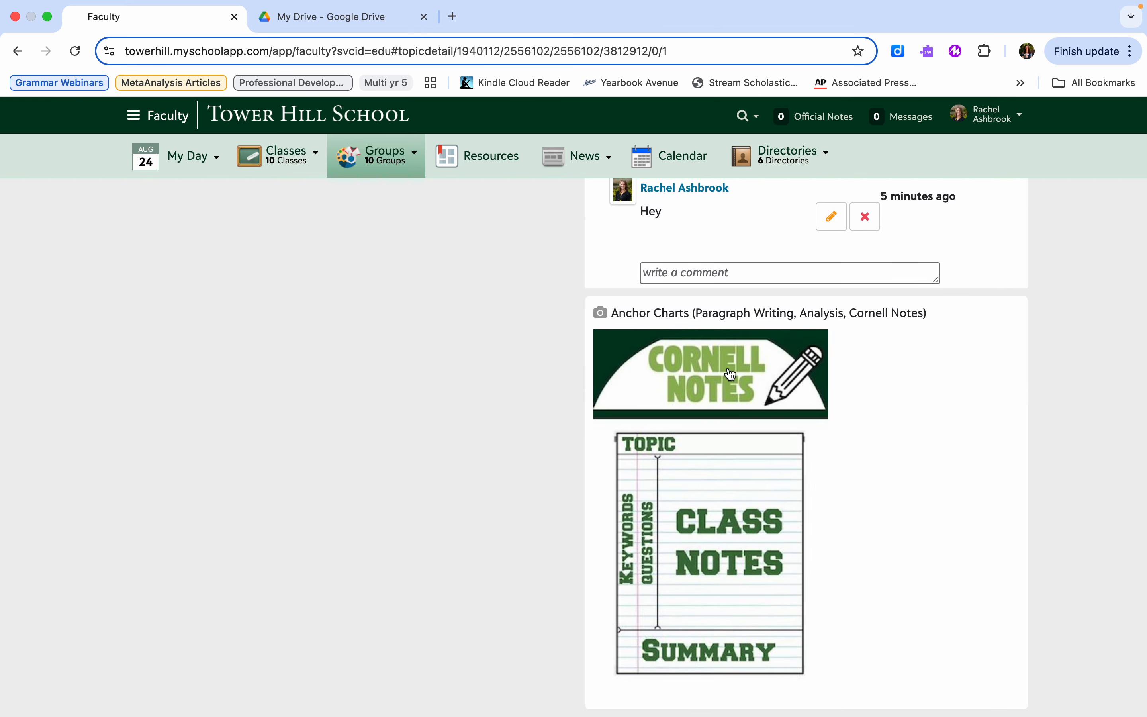
pyautogui.click(712, 527)
pyautogui.click(1125, 410)
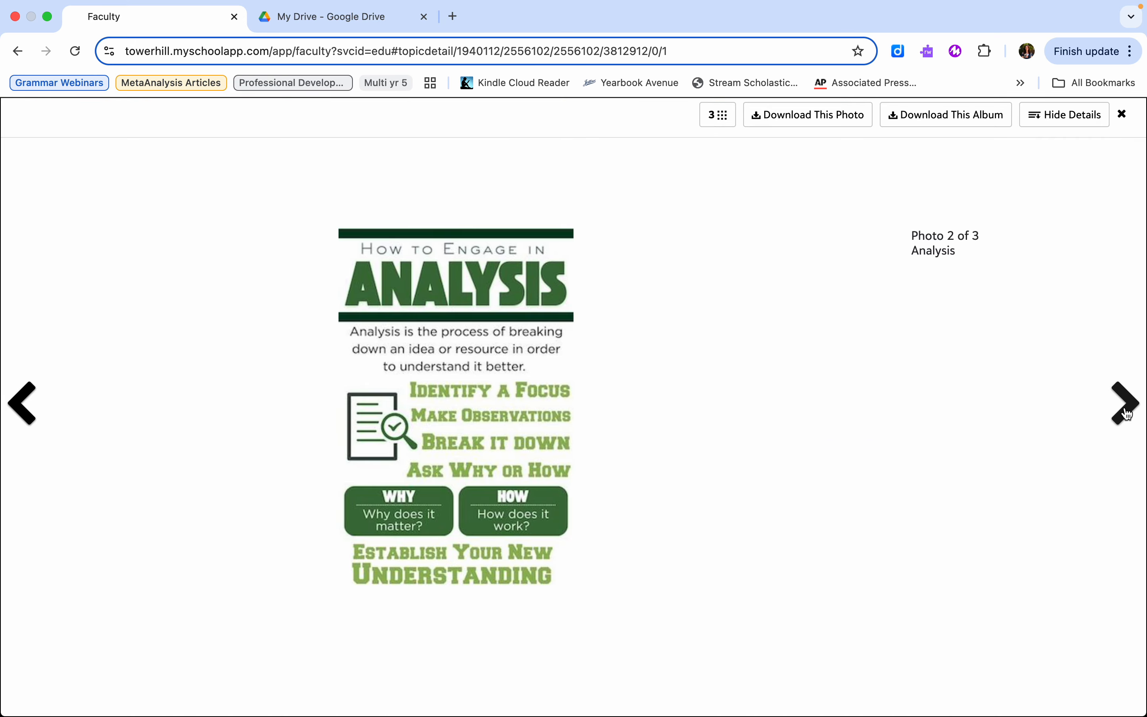
pyautogui.click(1127, 410)
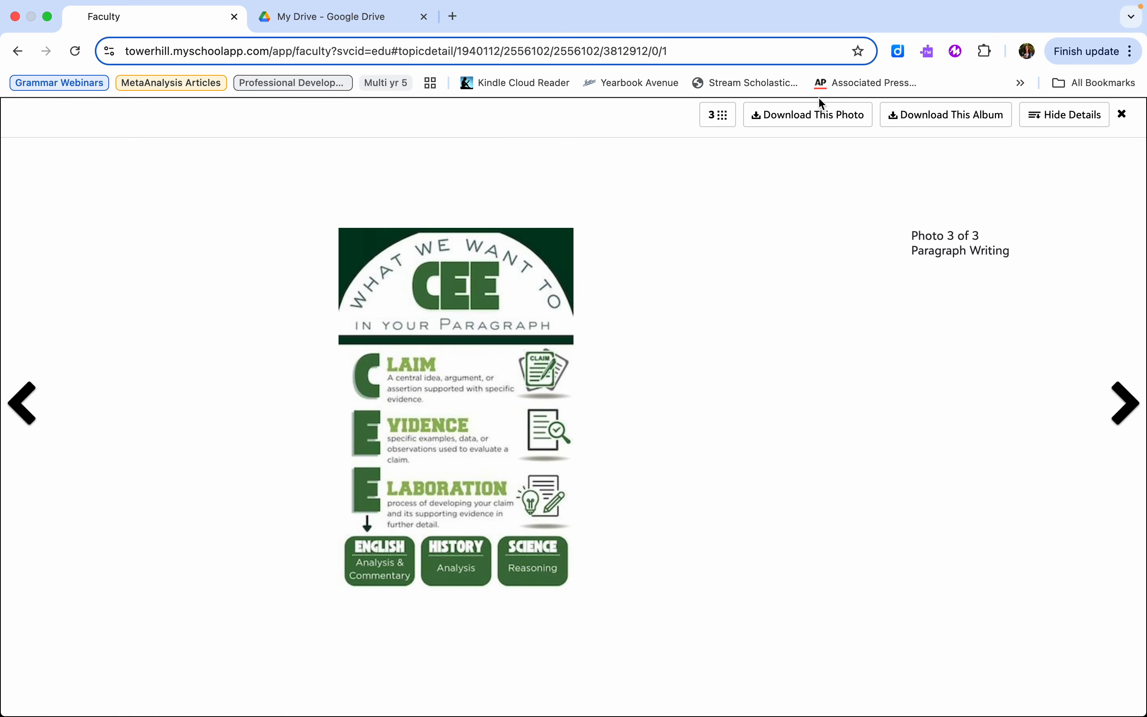
pyautogui.click(1122, 114)
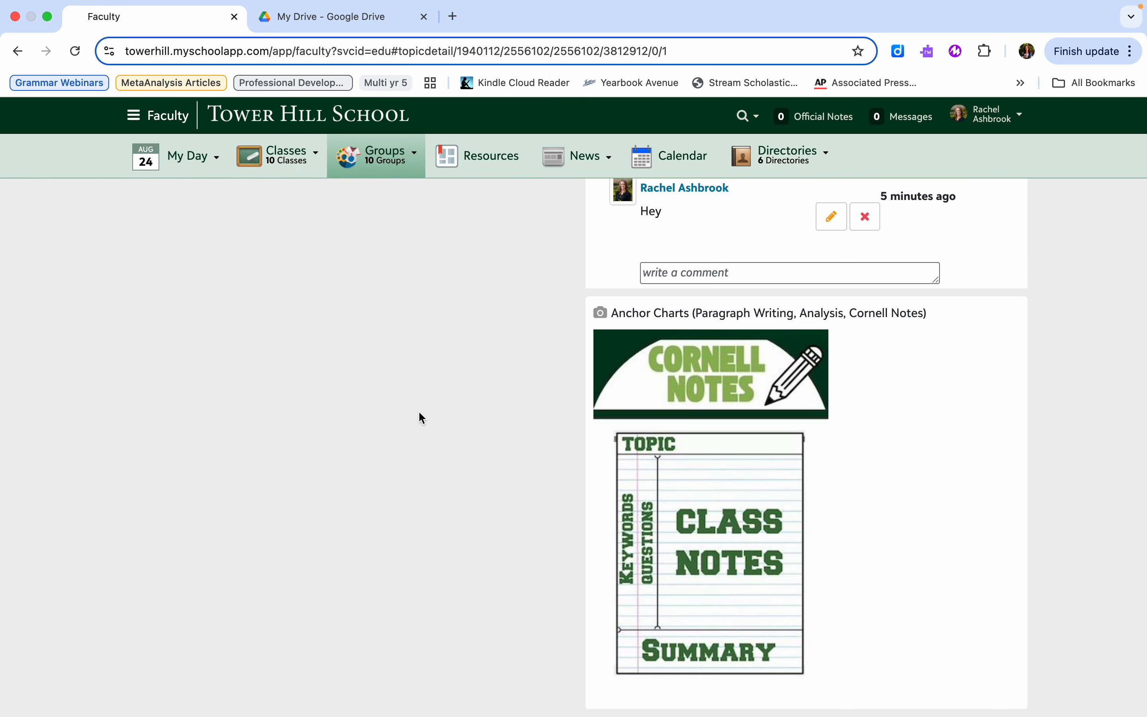
pyautogui.scroll(10, 345, 407)
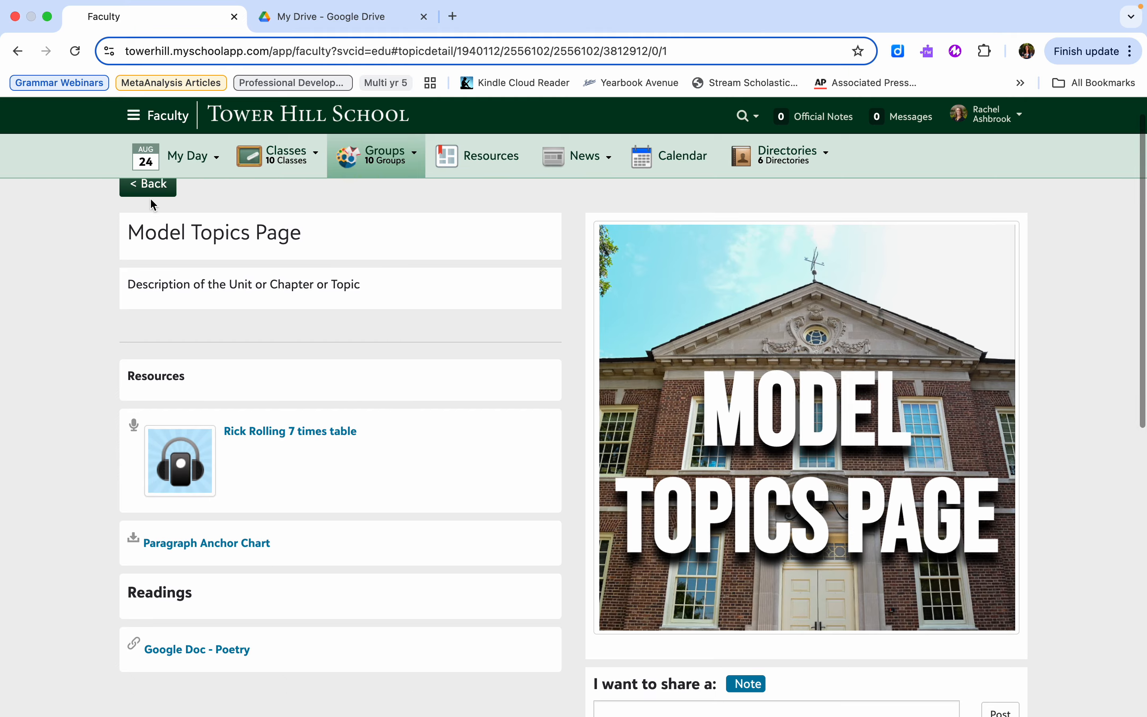
pyautogui.click(149, 188)
# - Add a Videos material below Photos in the second column
pyautogui.scroll(-8, 229, 487)
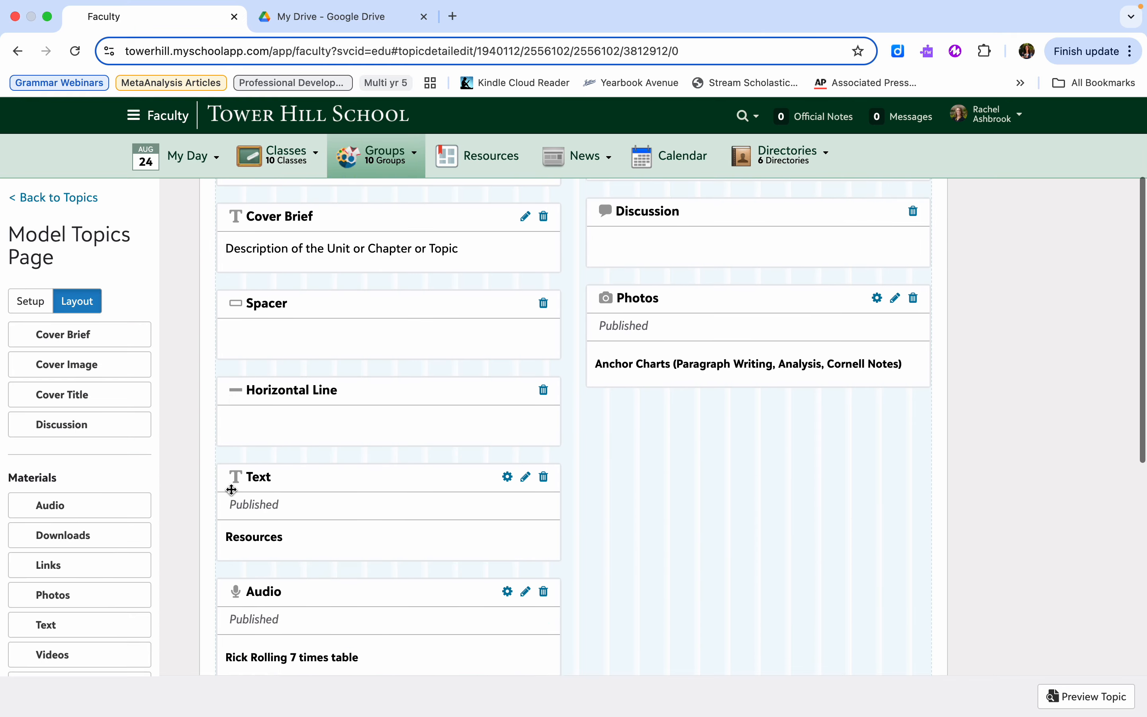
pyautogui.scroll(-3, 70, 587)
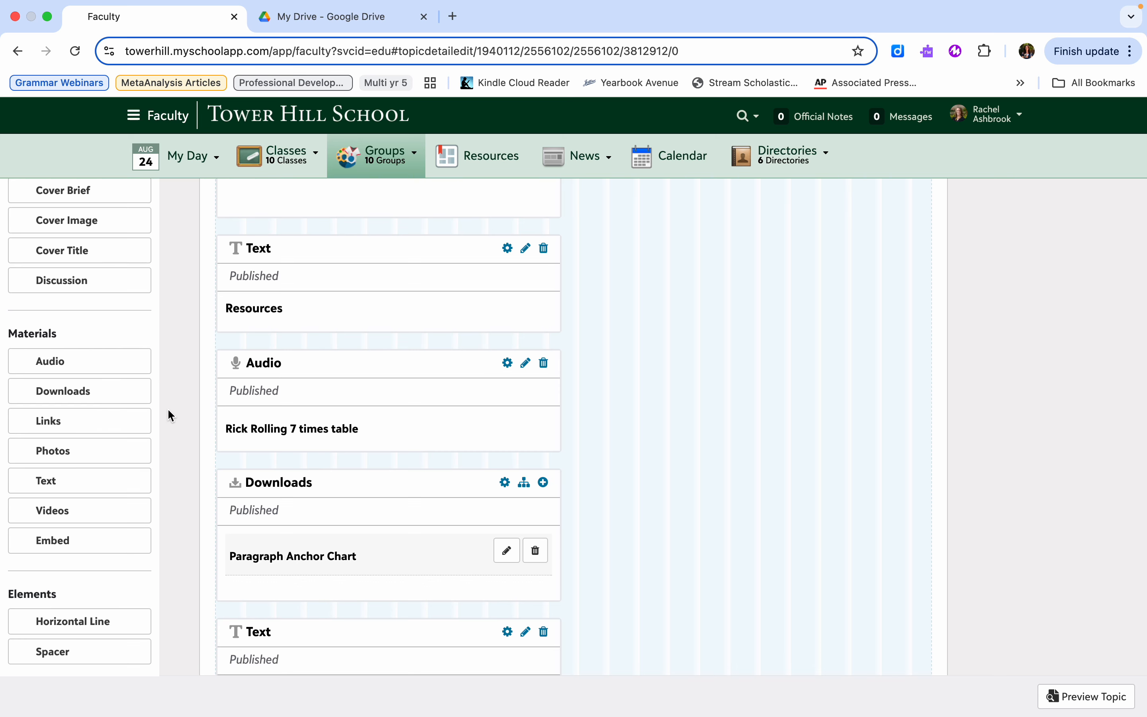
pyautogui.scroll(3, 233, 478)
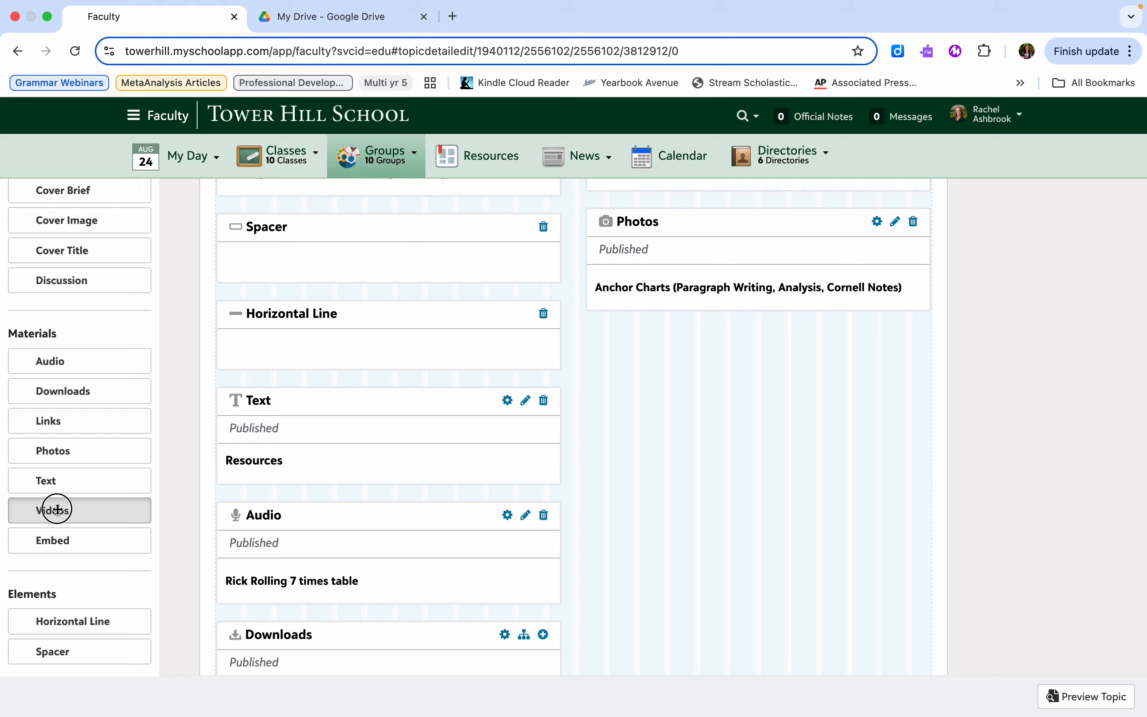
pyautogui.moveTo(53, 510); pyautogui.dragTo(700, 329)
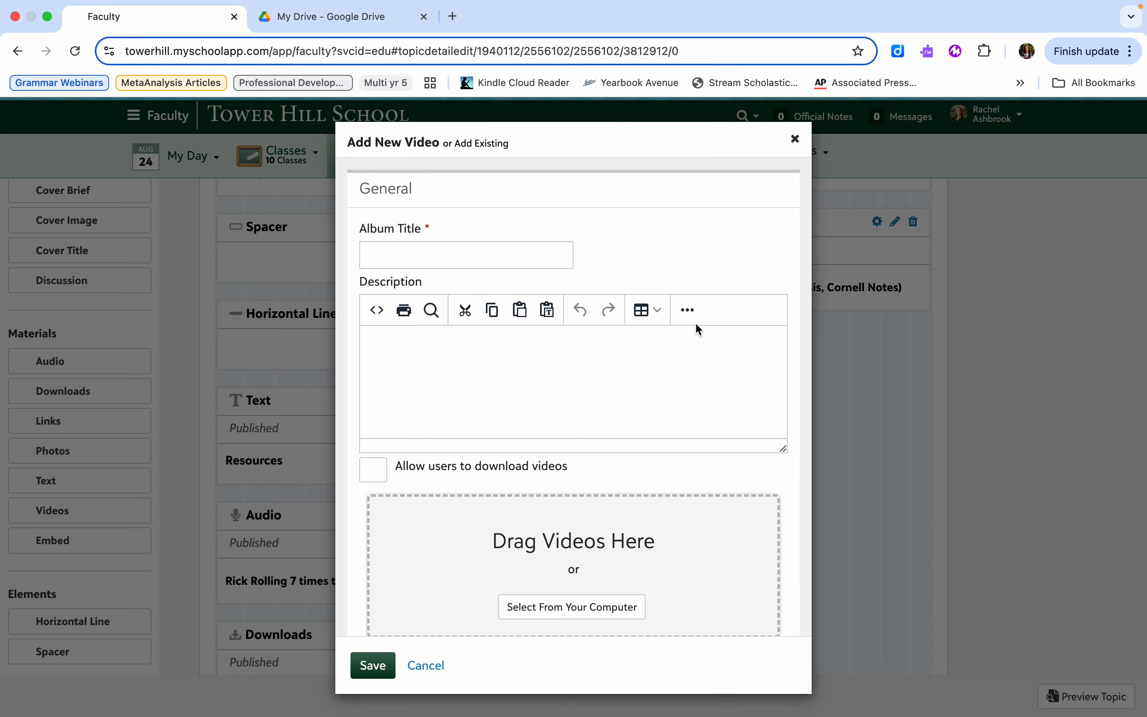
# - Try to upload the "3 Times Table Song" MP3 from Downloads to the video album
pyautogui.scroll(-2, 539, 560)
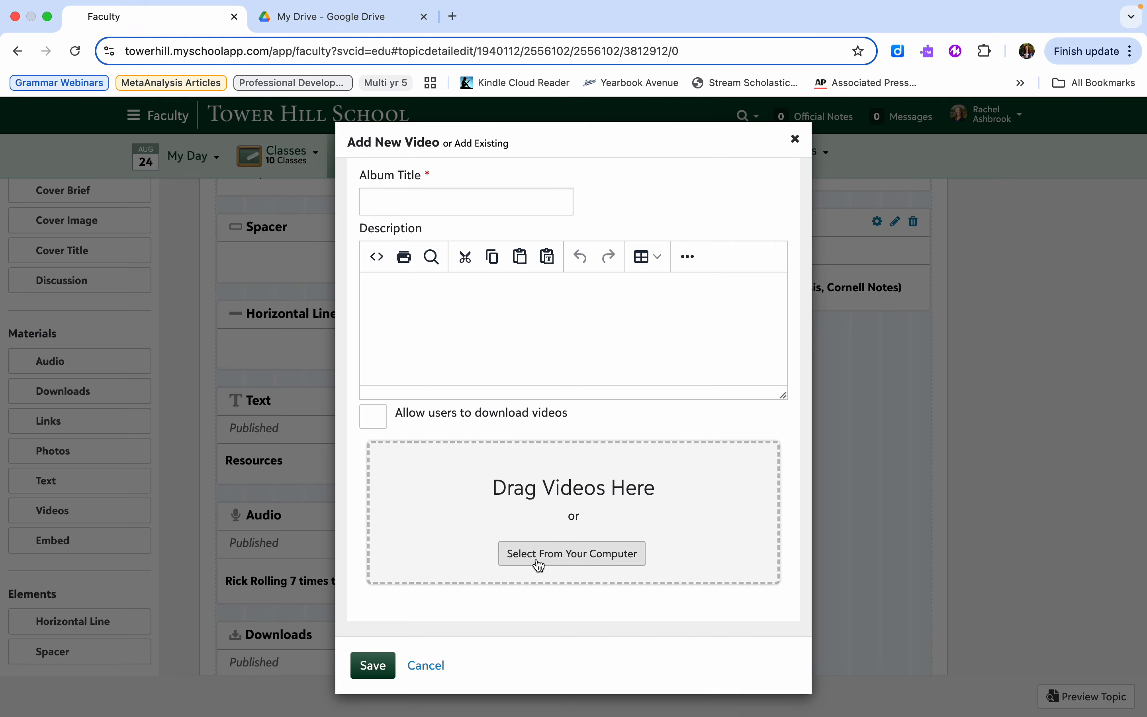
pyautogui.click(544, 555)
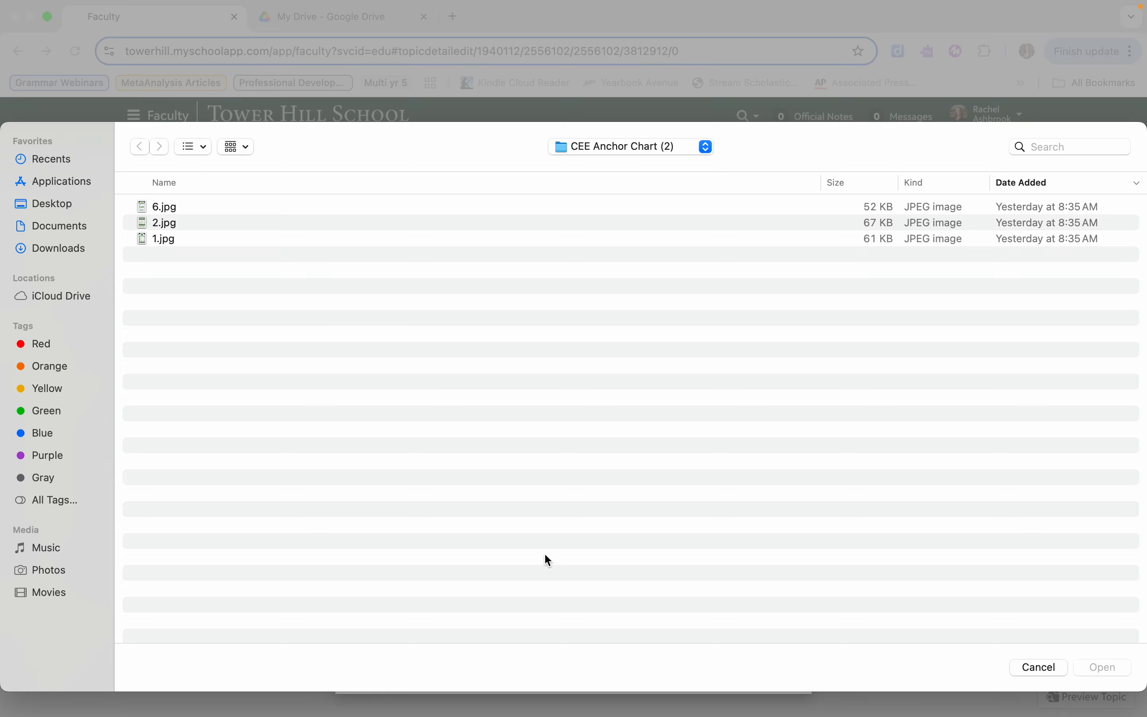
pyautogui.click(54, 248)
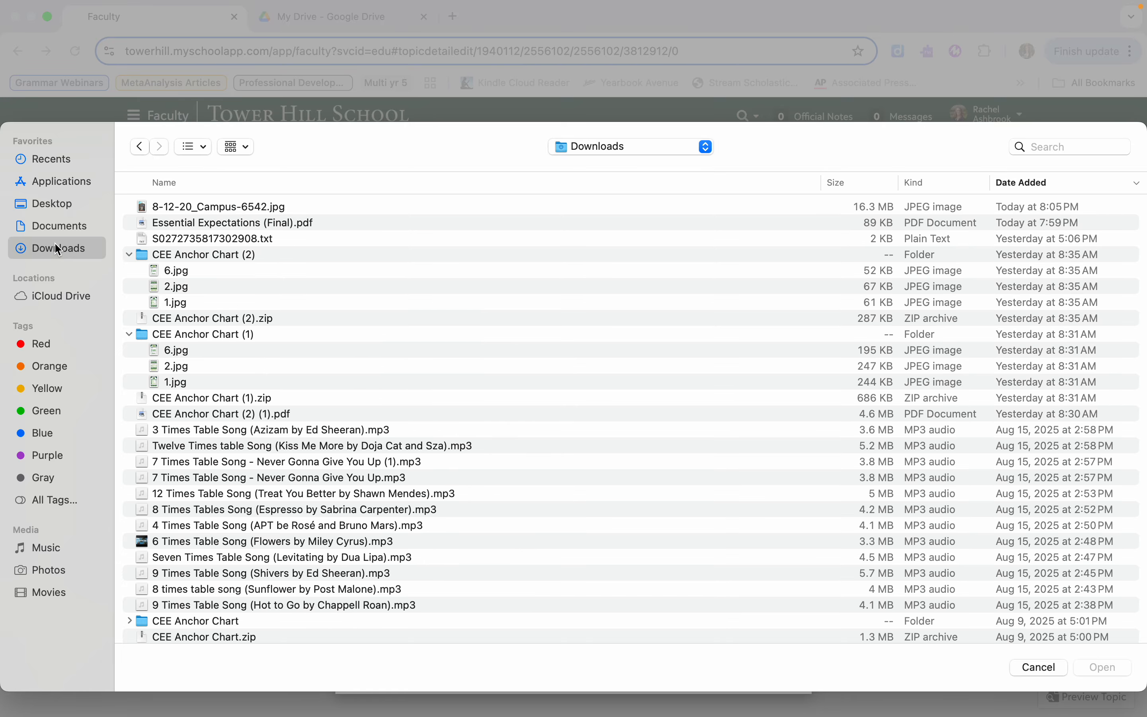
pyautogui.scroll(-5, 223, 434)
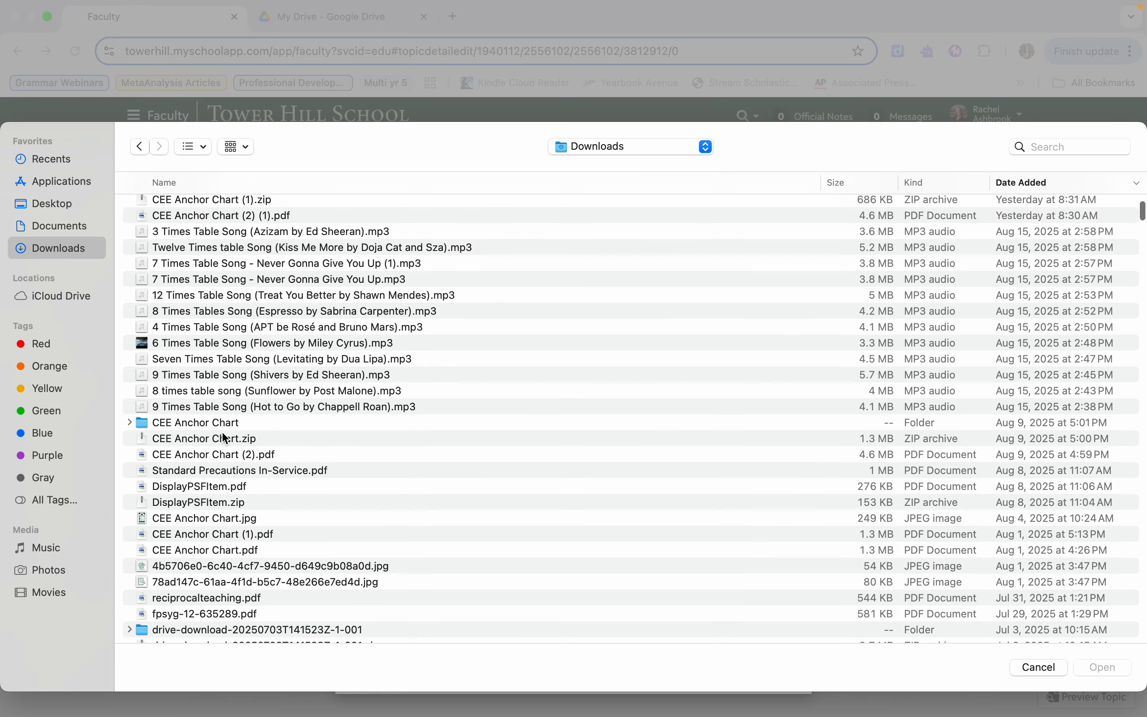
pyautogui.scroll(-10, 222, 433)
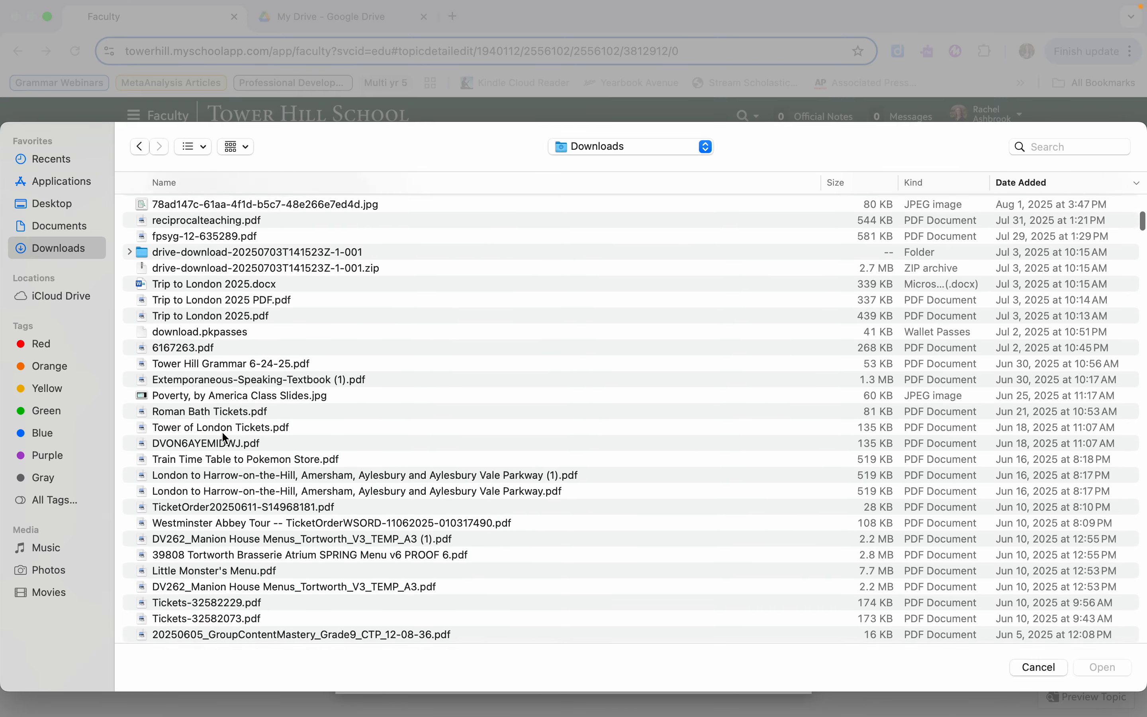
pyautogui.scroll(10, 225, 437)
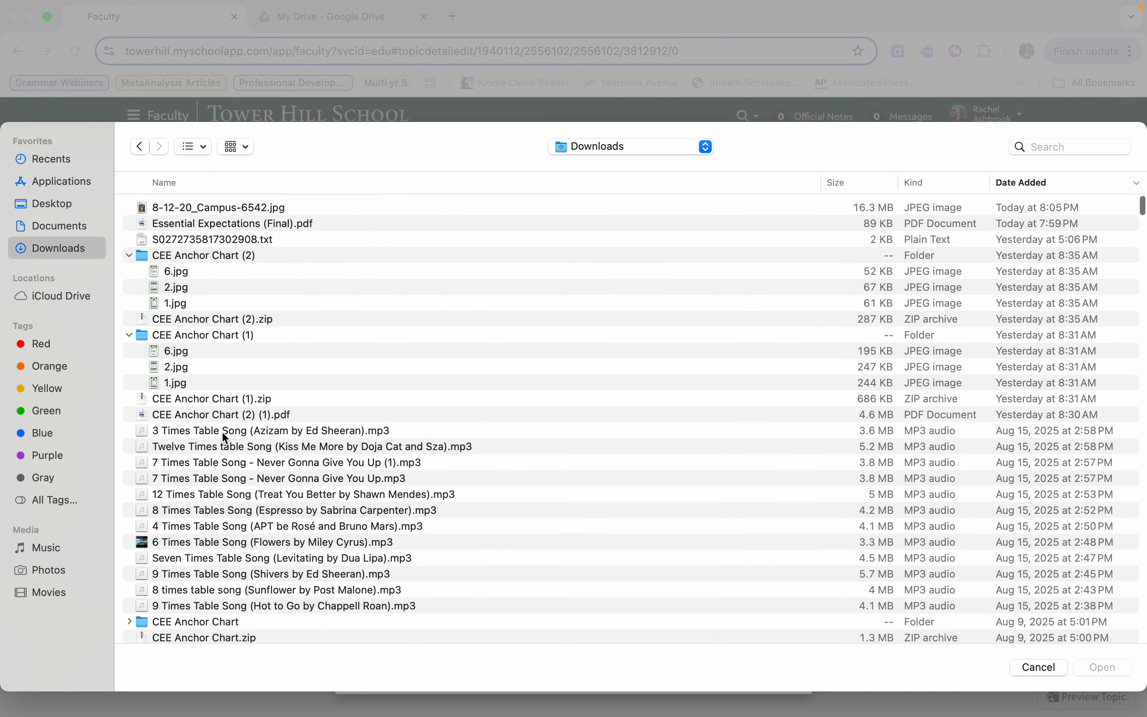
pyautogui.click(290, 430)
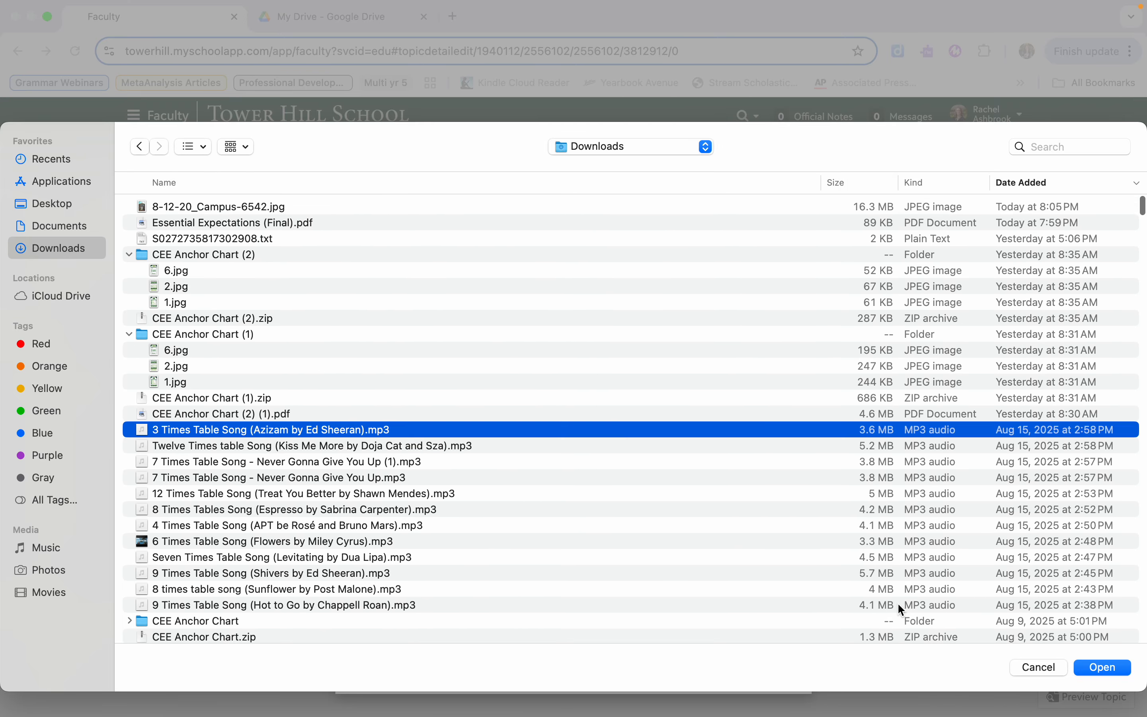
pyautogui.click(1114, 664)
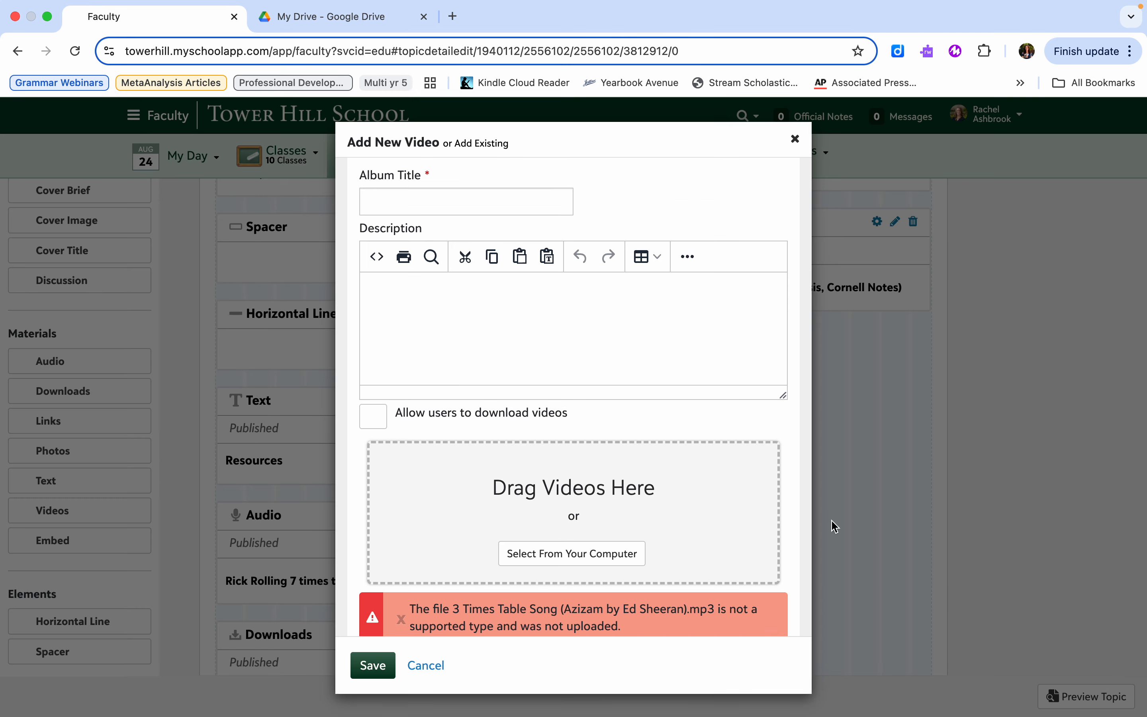
pyautogui.scroll(-3, 688, 585)
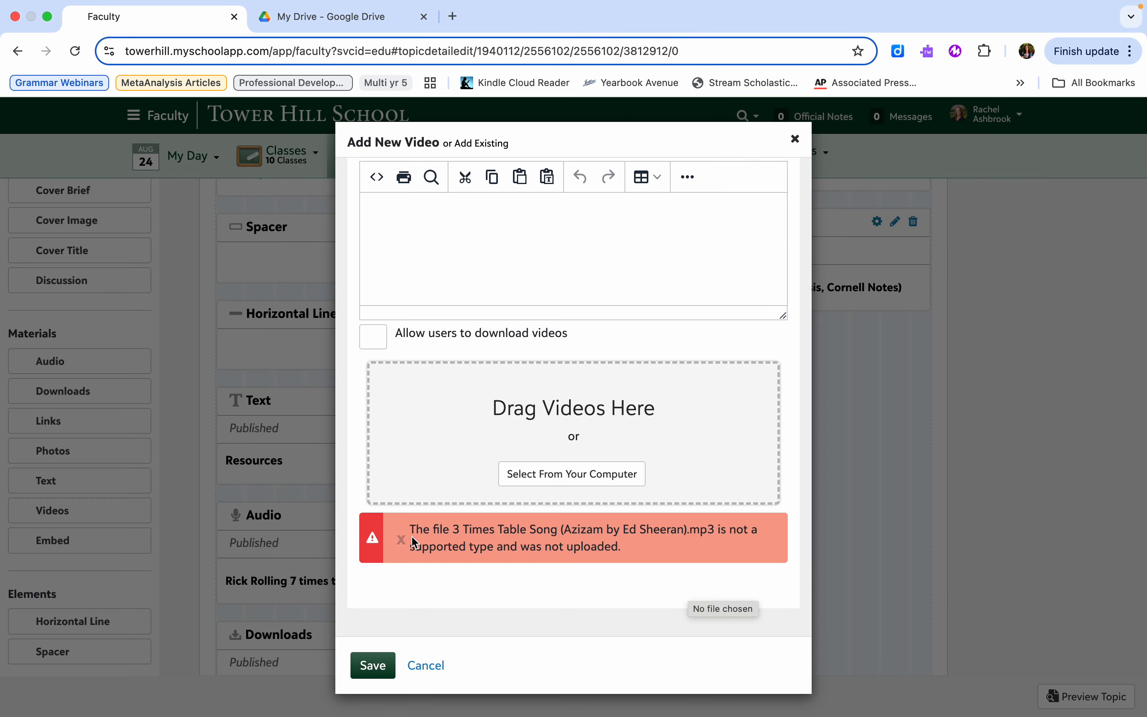
pyautogui.click(401, 543)
# - Upload the Con Constructive .mov file from the "Debate final" folder on the Desktop to the video album
pyautogui.scroll(3, 545, 421)
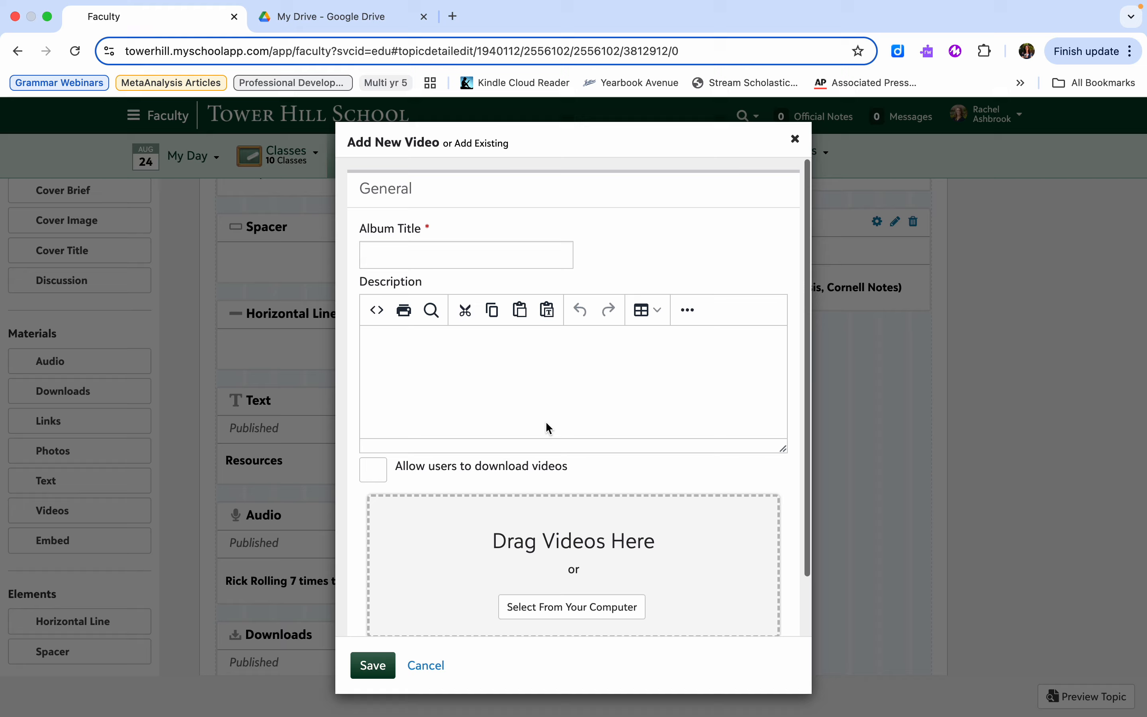
pyautogui.click(536, 608)
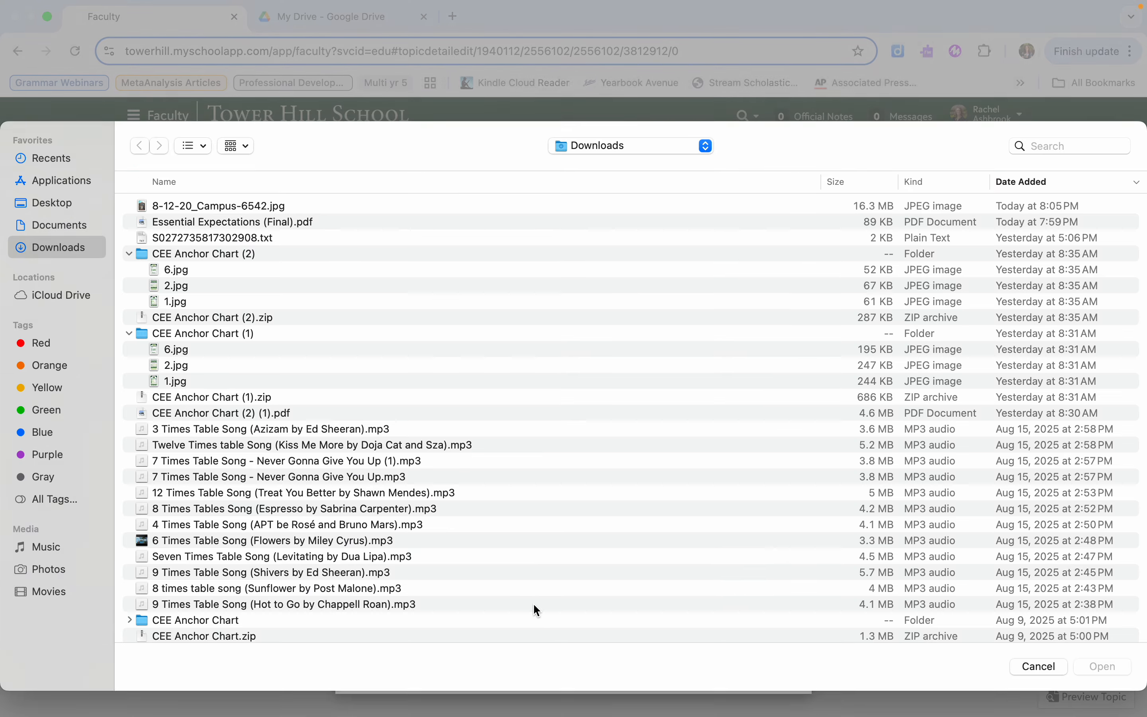
pyautogui.click(48, 204)
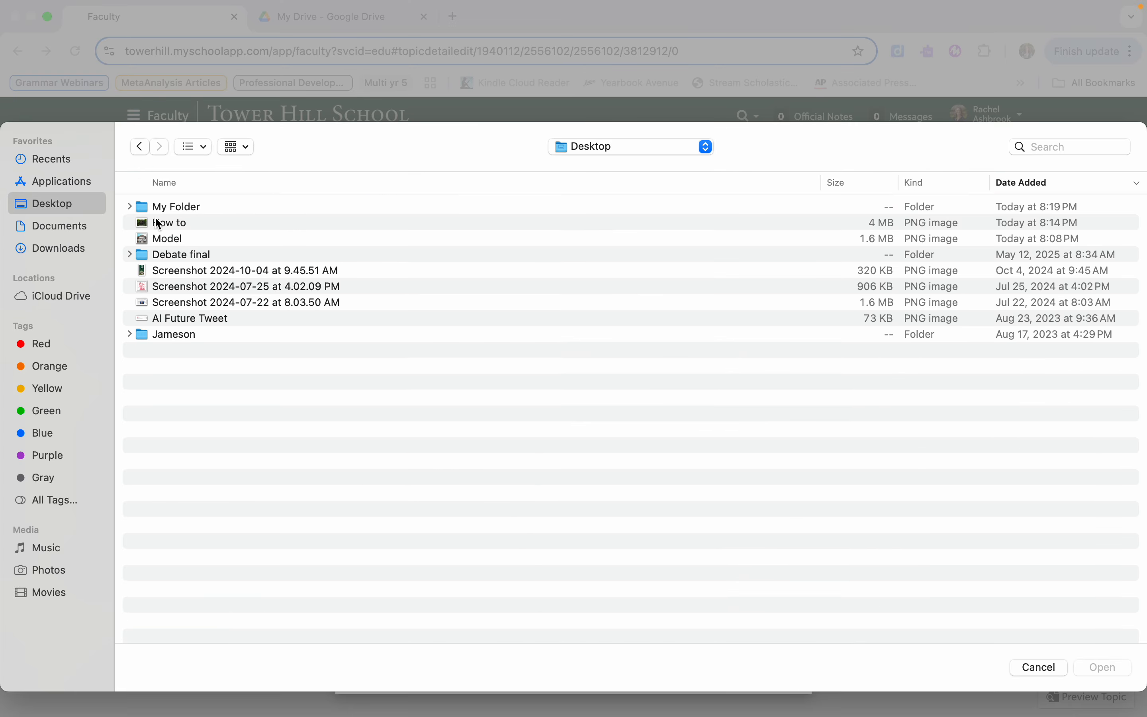
pyautogui.click(129, 256)
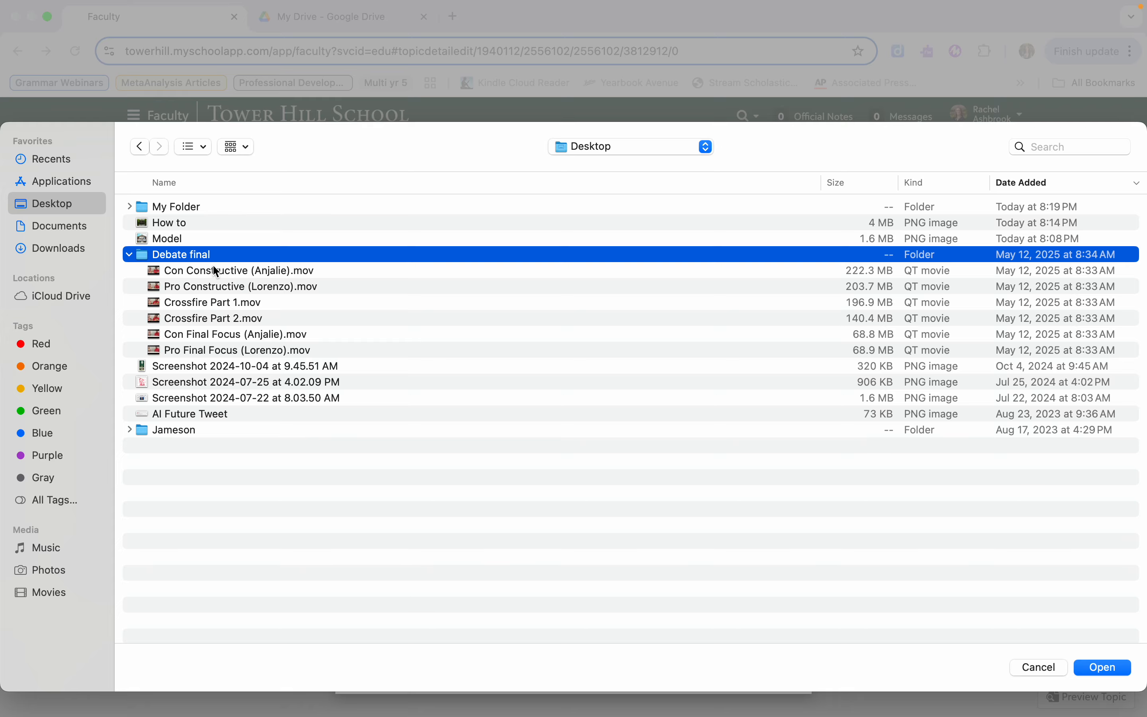
pyautogui.click(217, 271)
pyautogui.click(1100, 667)
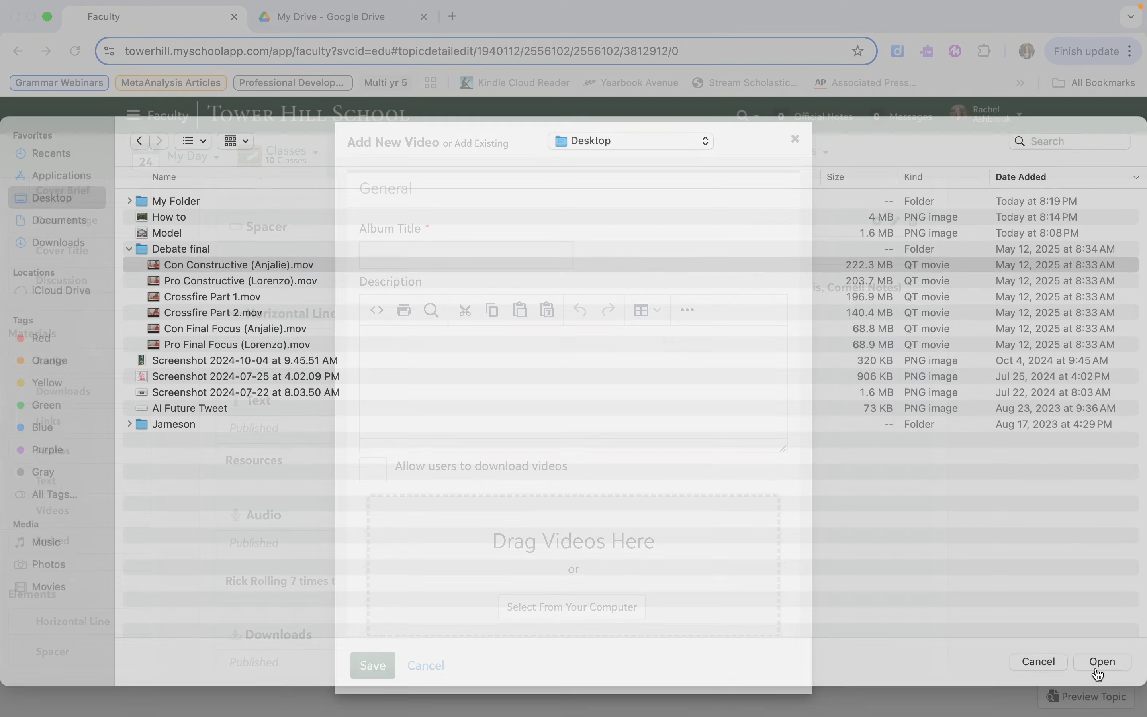
# - Title the video album "Debate Final" and save it once the upload is complete
pyautogui.click(466, 259)
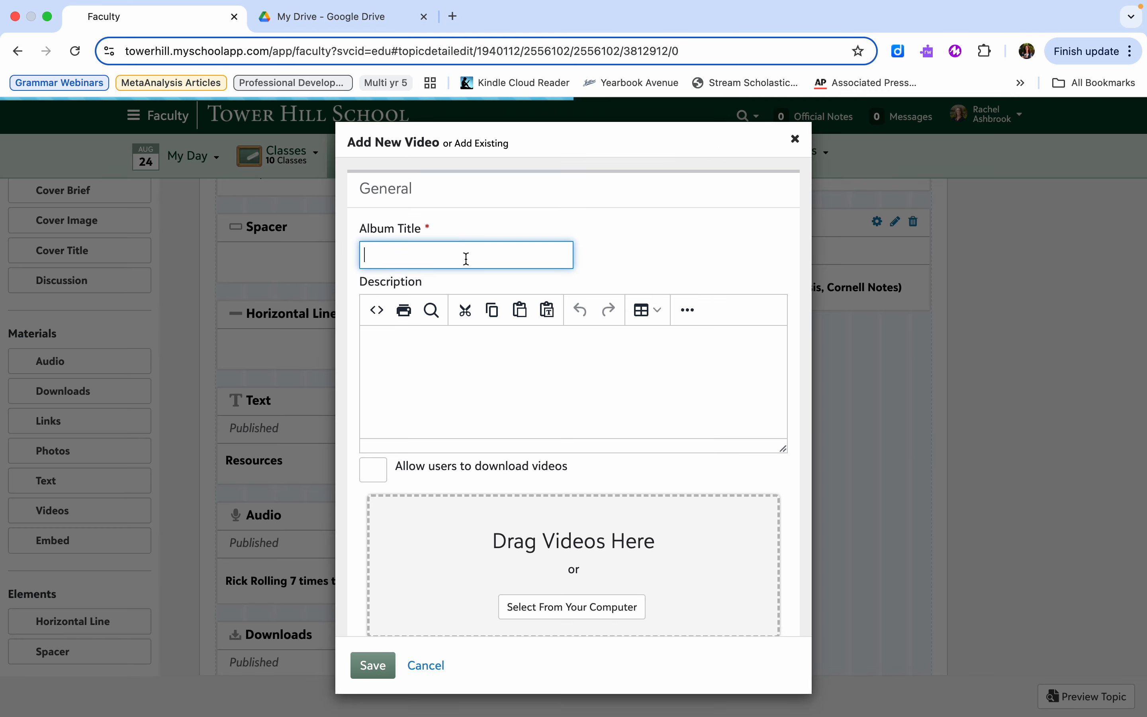
pyautogui.write('Debate Final')
pyautogui.scroll(-3, 577, 371)
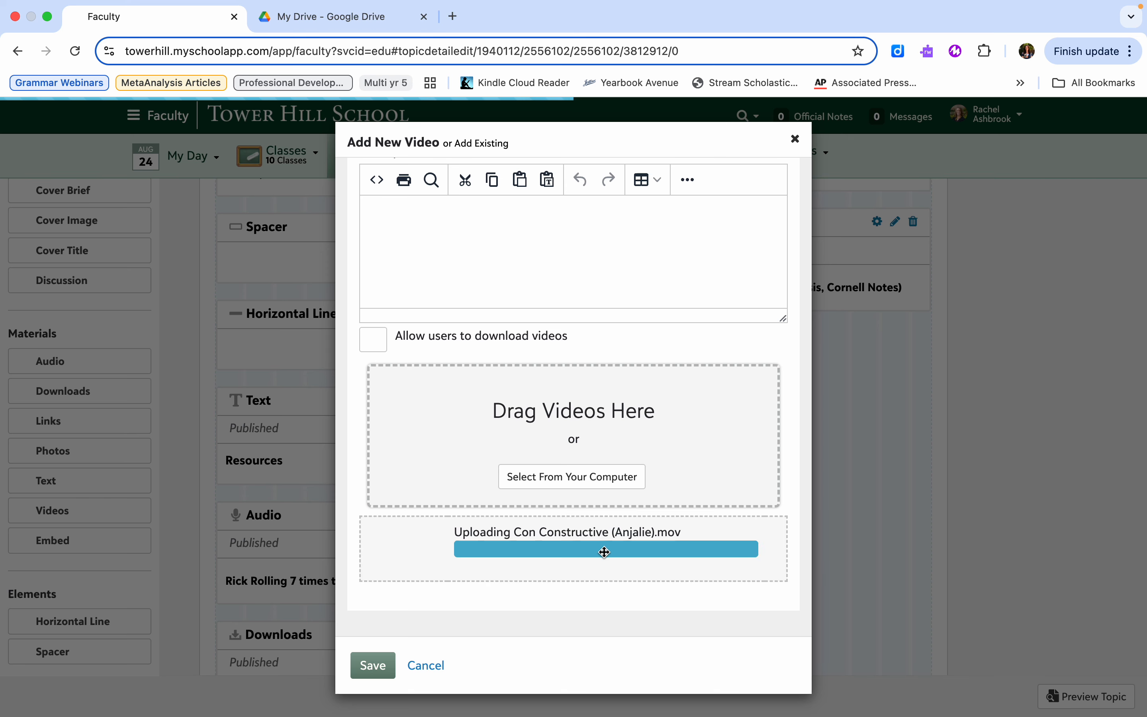
pyautogui.scroll(-3, 666, 581)
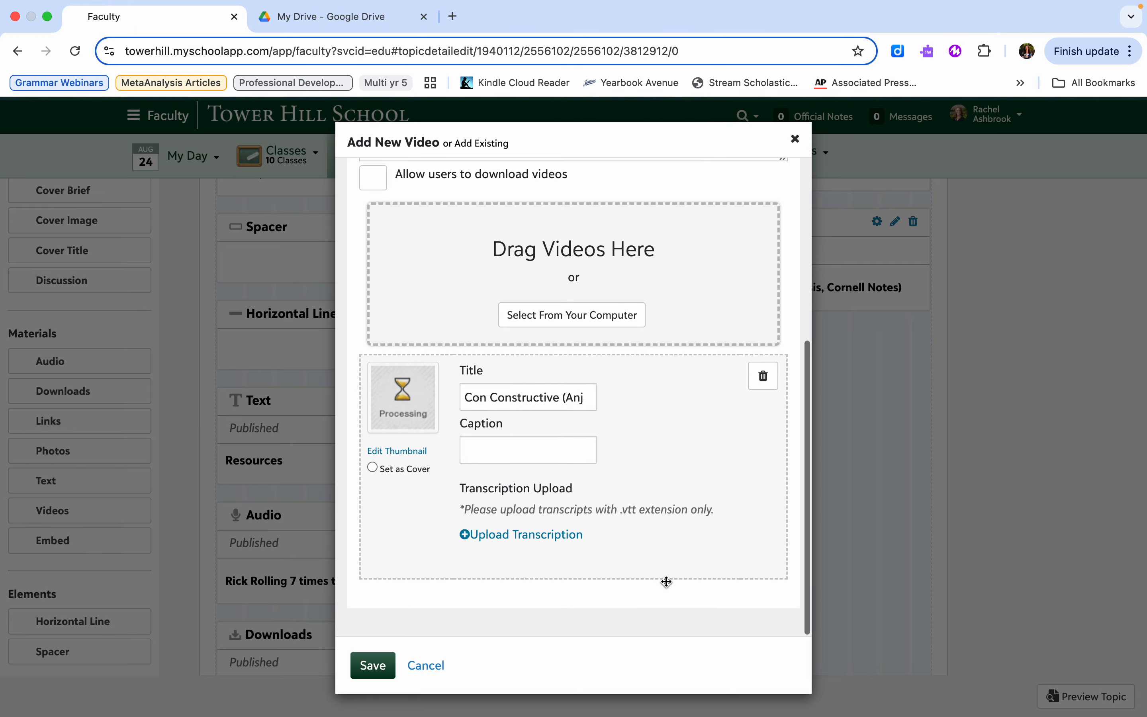
pyautogui.click(374, 664)
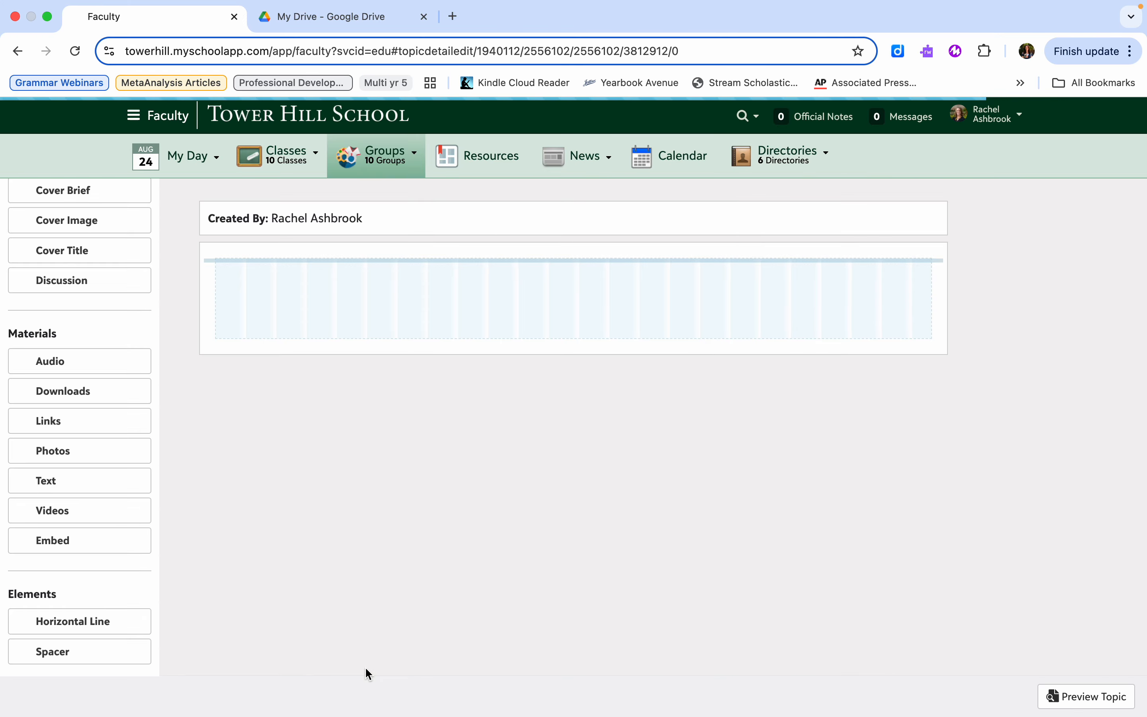
# - Preview the Model Topics Page topic, look over its materials, and return to the layout editor
pyautogui.scroll(-6, 519, 512)
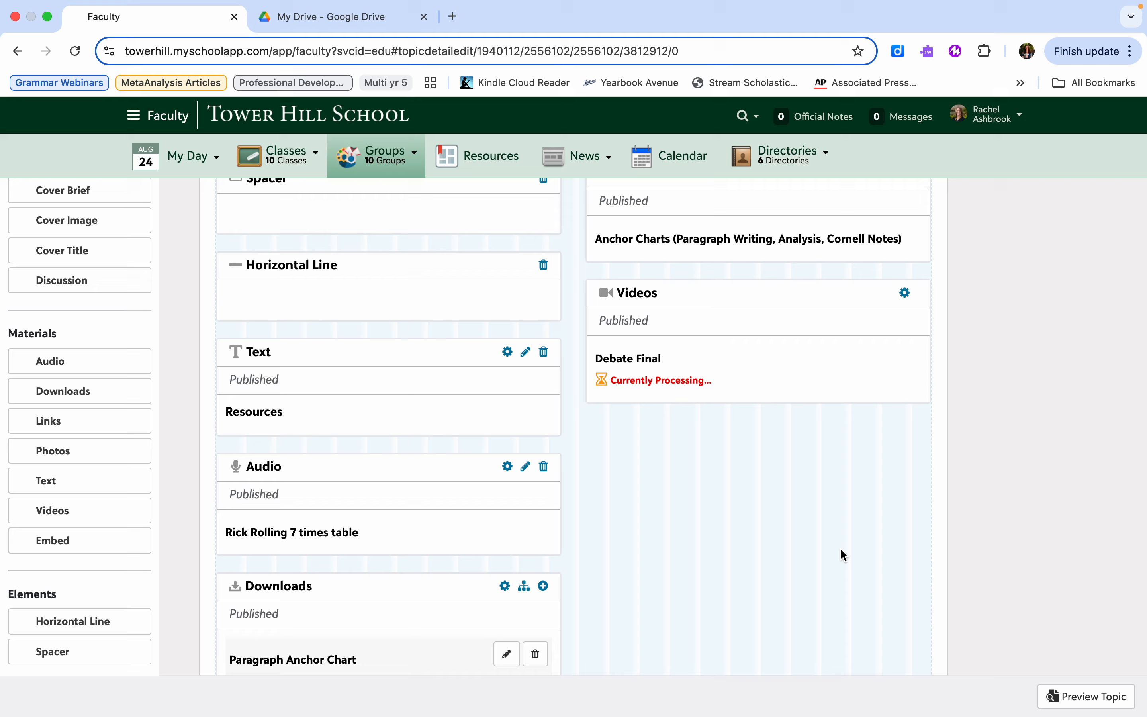
pyautogui.scroll(-2, 839, 548)
pyautogui.click(1111, 694)
pyautogui.scroll(-10, 994, 545)
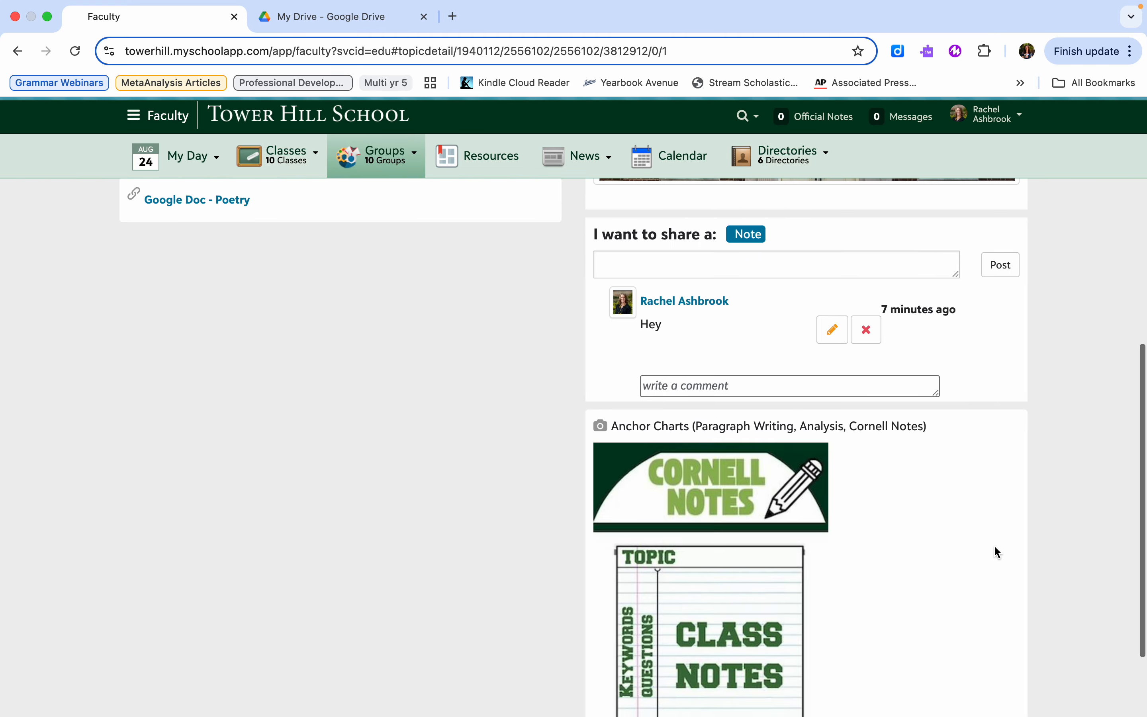
pyautogui.scroll(15, 994, 545)
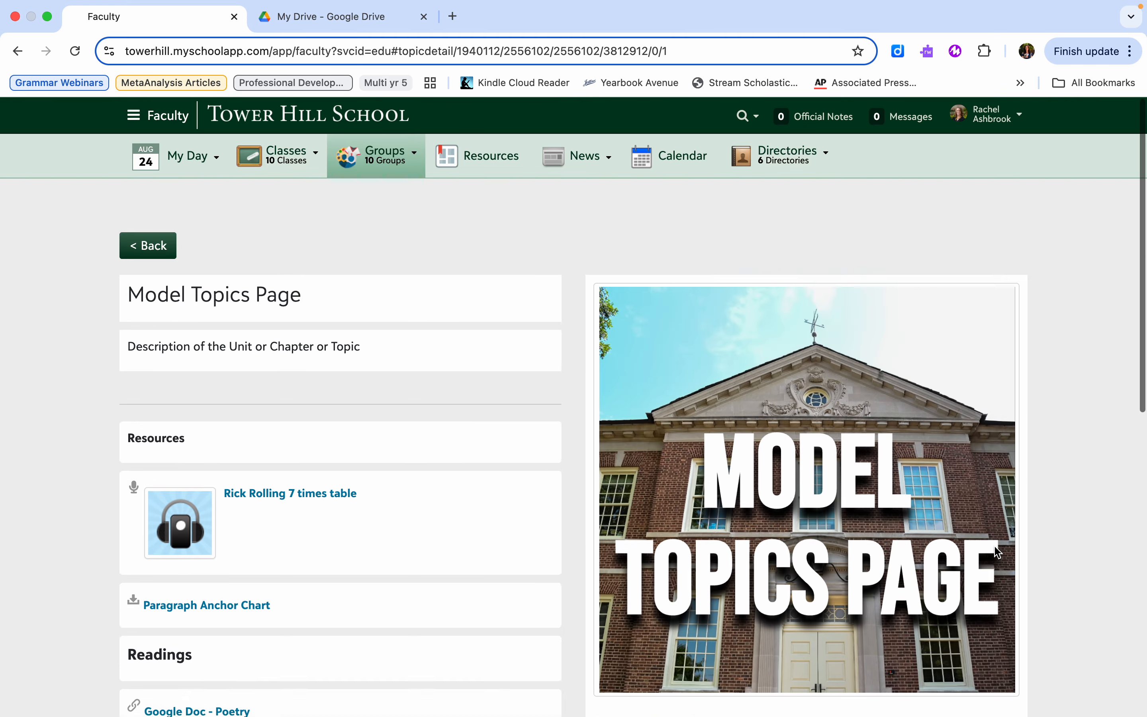
pyautogui.click(137, 219)
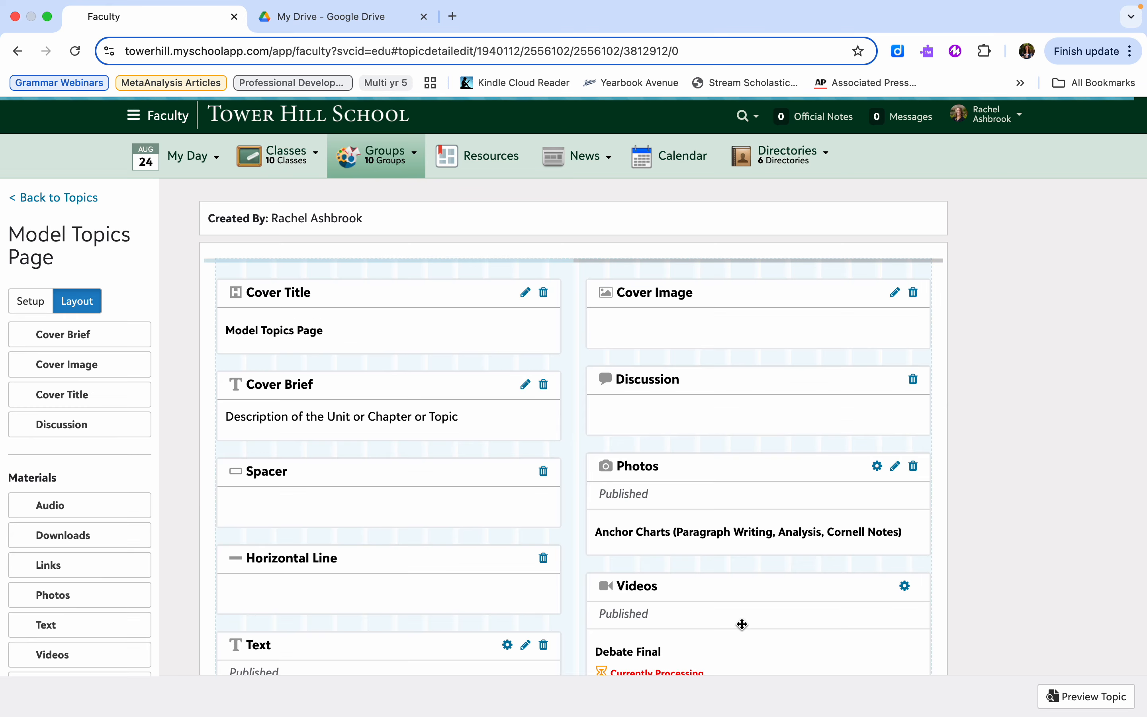
# - Add an Embed material below Videos in the second column
pyautogui.scroll(-5, 742, 624)
pyautogui.scroll(-1, 742, 623)
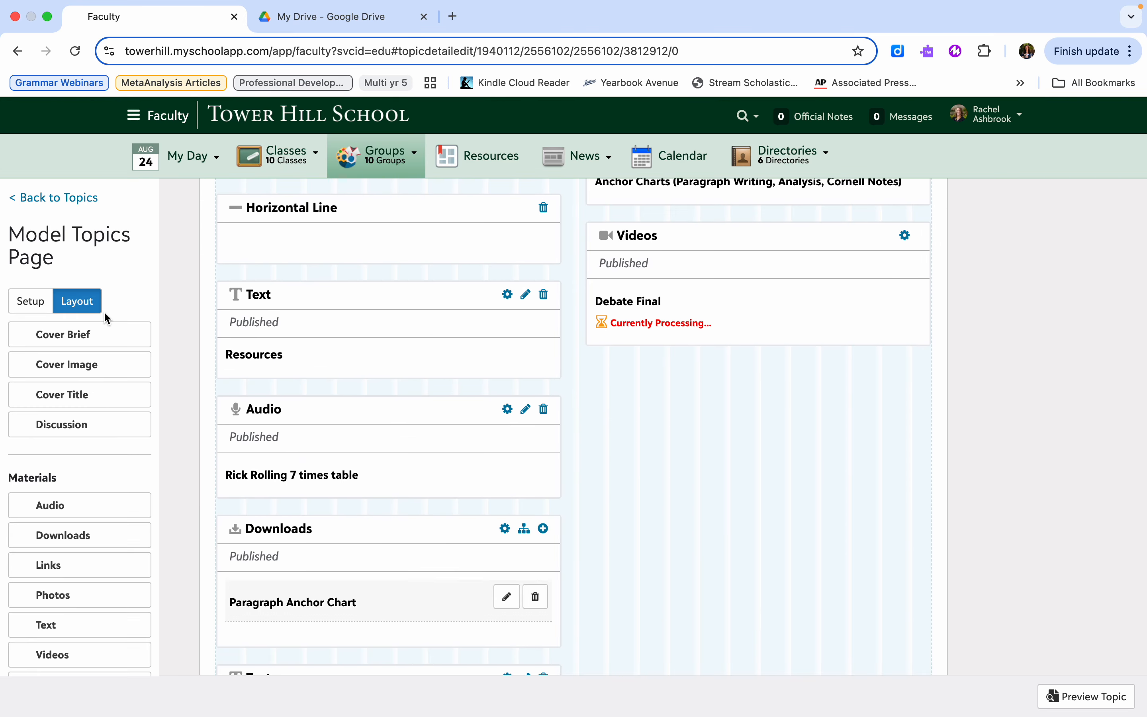
pyautogui.scroll(-3, 133, 509)
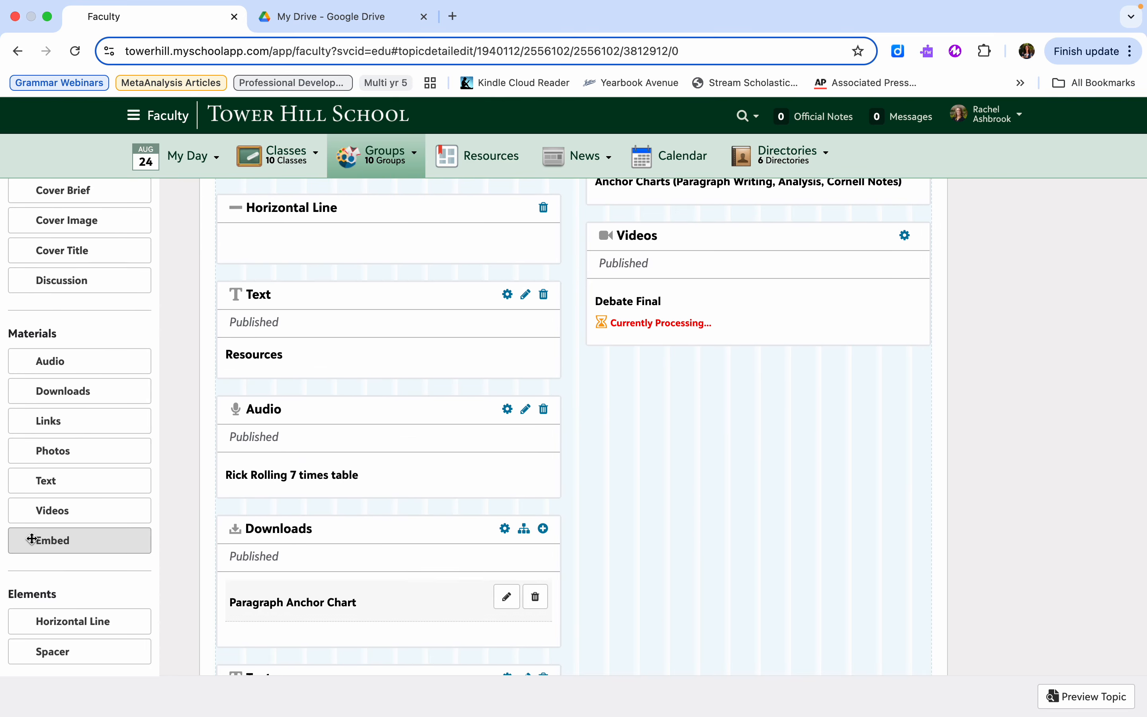
pyautogui.moveTo(32, 539); pyautogui.dragTo(692, 374)
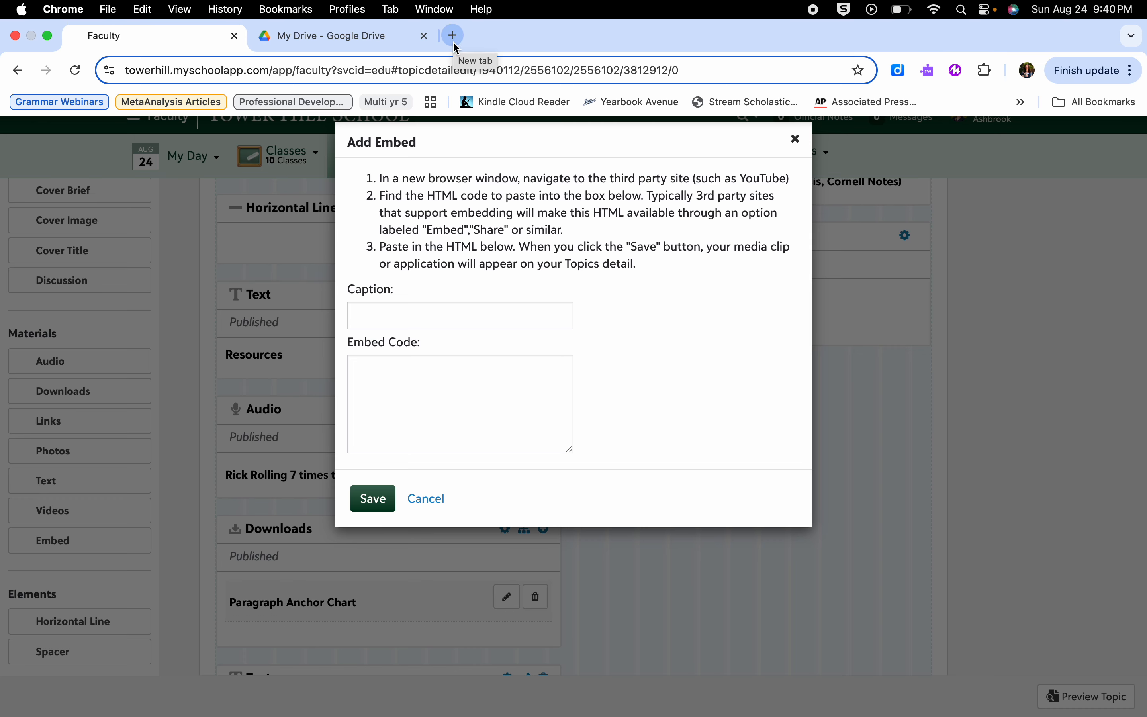
# - Switch to Google Drive and open the "Summer 9th gr Bridge" slides from 9th grade > 0 - Welcome Back > 9th grade Bridge
pyautogui.click(351, 42)
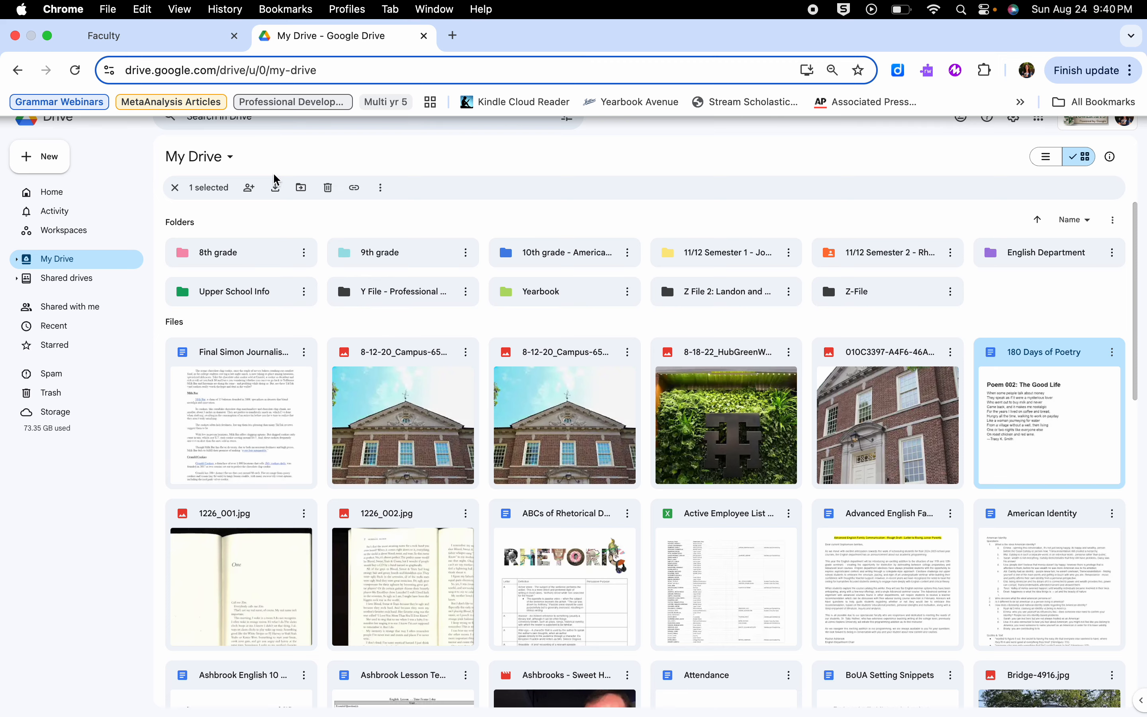
pyautogui.doubleClick(384, 256)
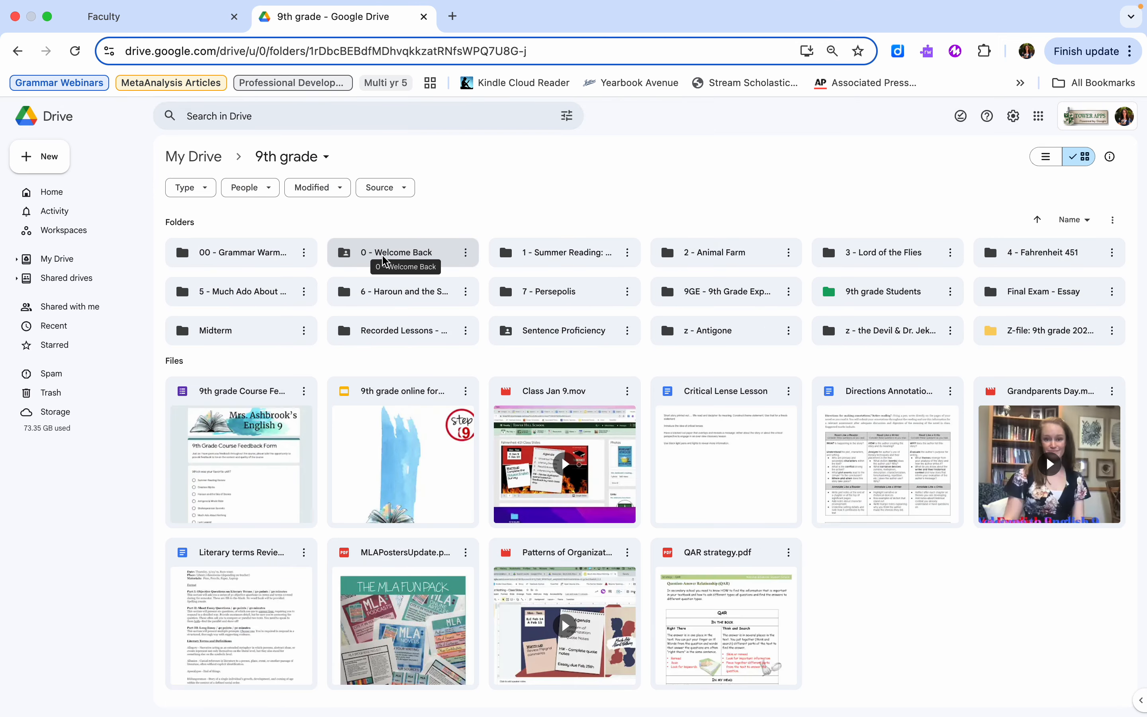
pyautogui.doubleClick(383, 261)
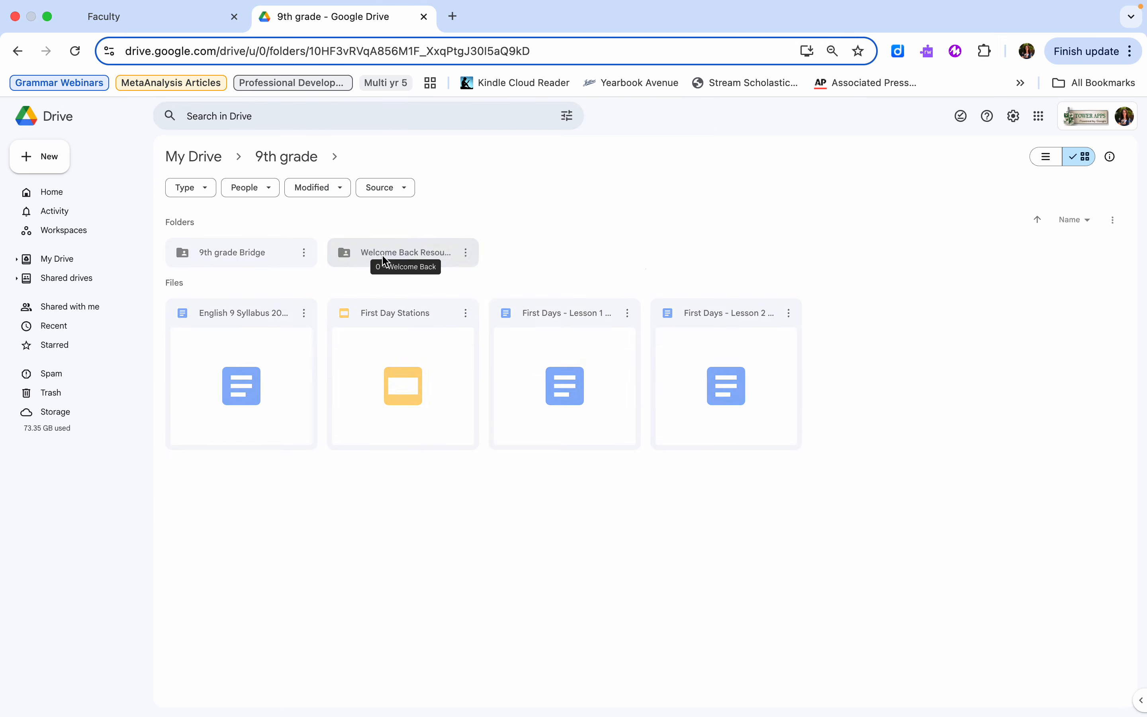
pyautogui.click(432, 345)
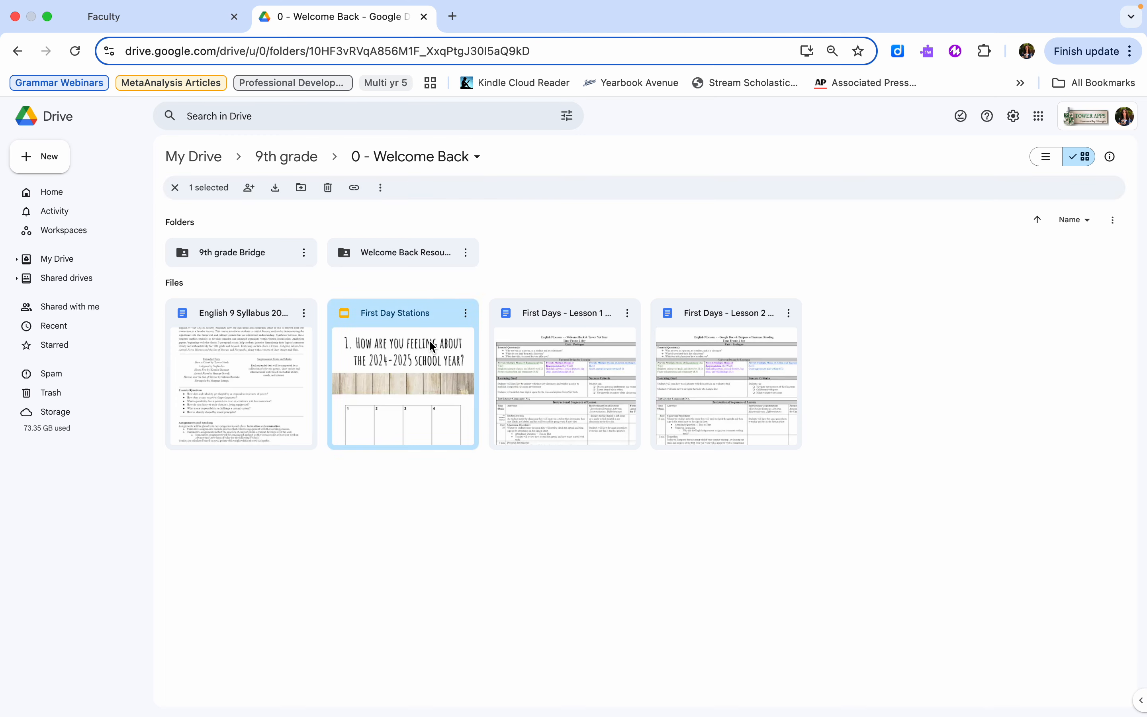
pyautogui.doubleClick(264, 257)
pyautogui.doubleClick(392, 290)
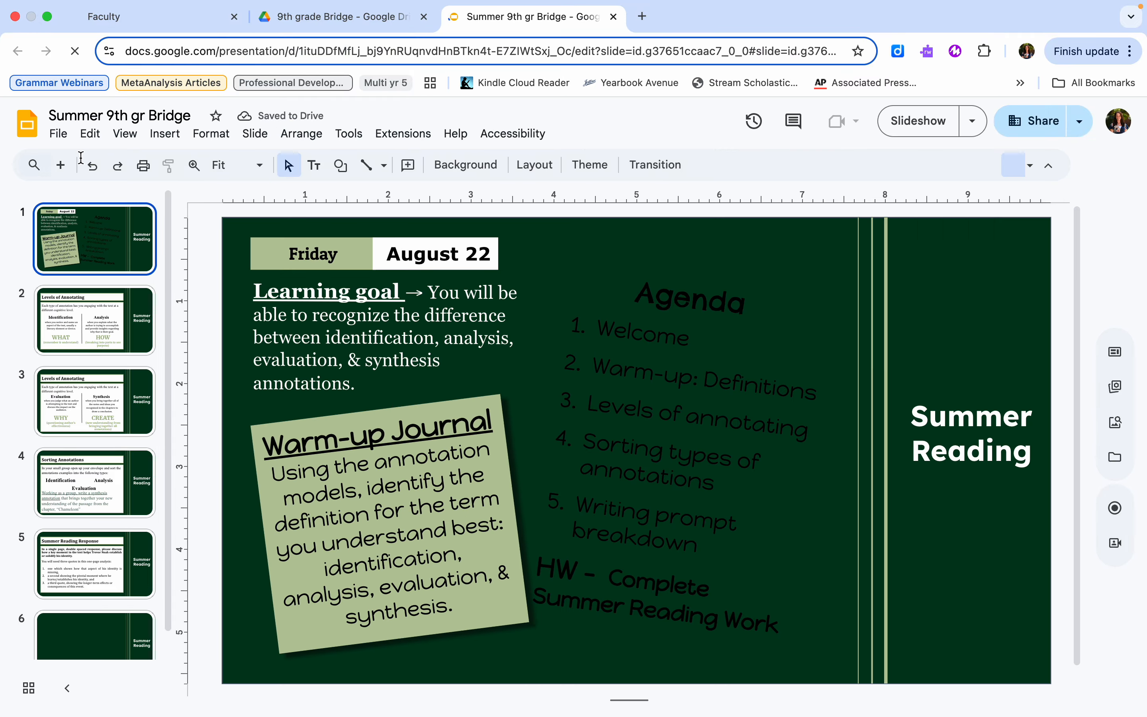
# - Set up publishing the presentation to the web as an embed with a custom slide width of 500 px
pyautogui.click(60, 135)
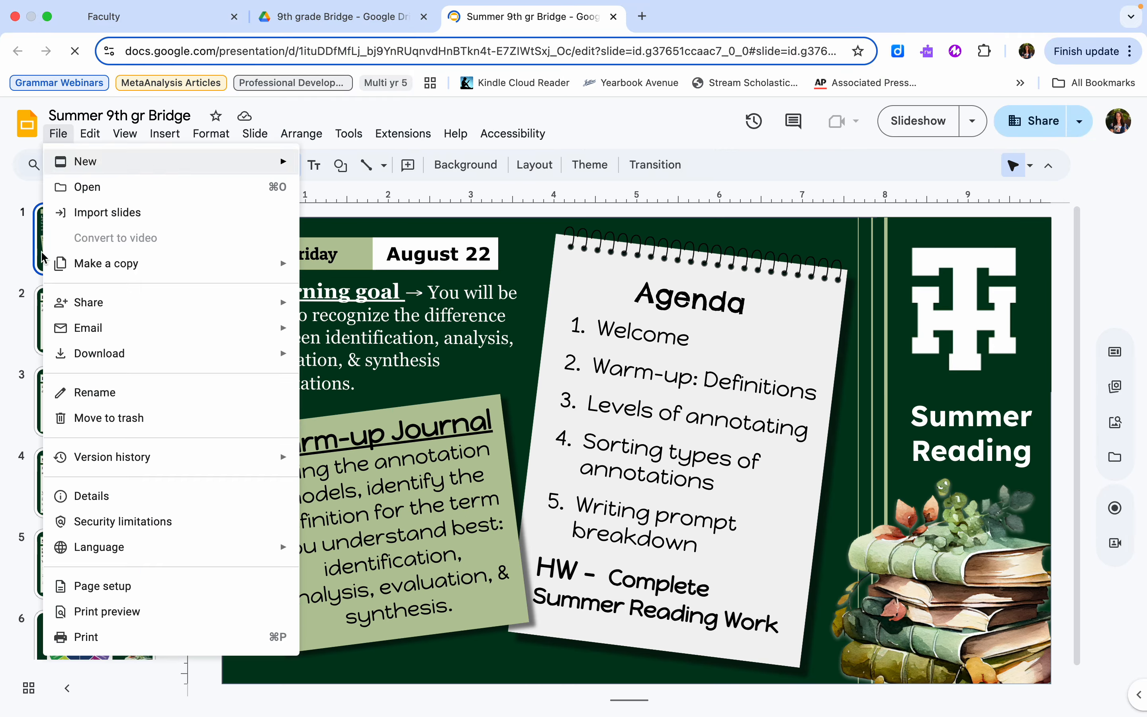
pyautogui.moveTo(150, 302)
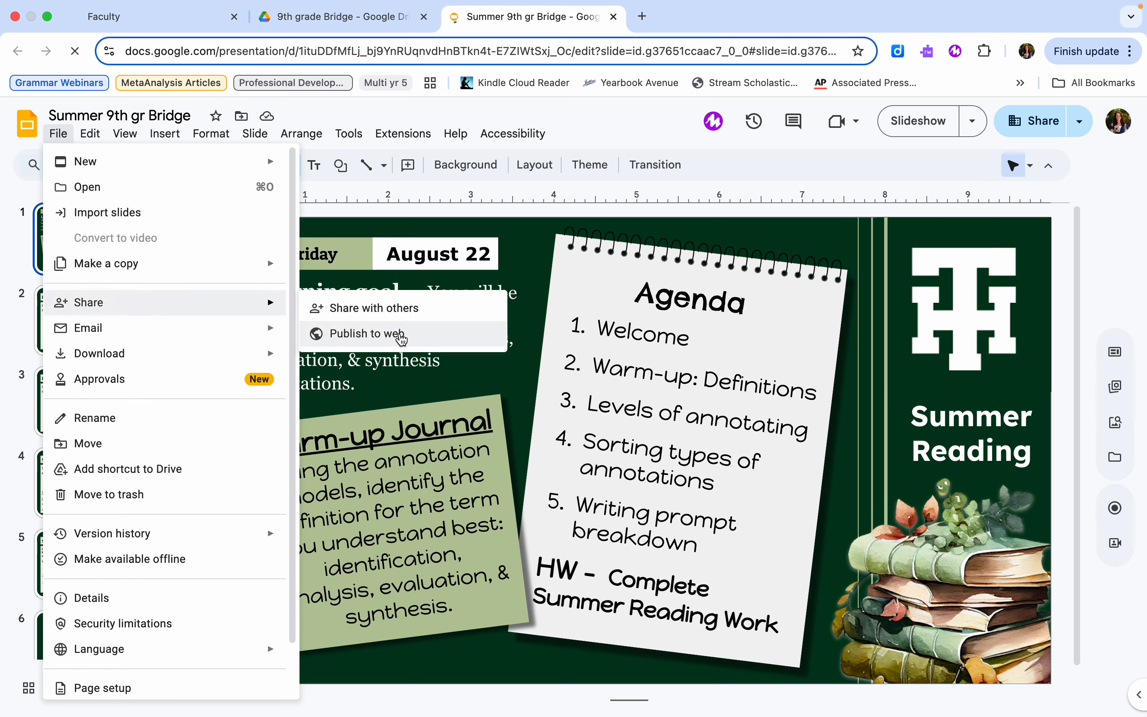
pyautogui.click(398, 333)
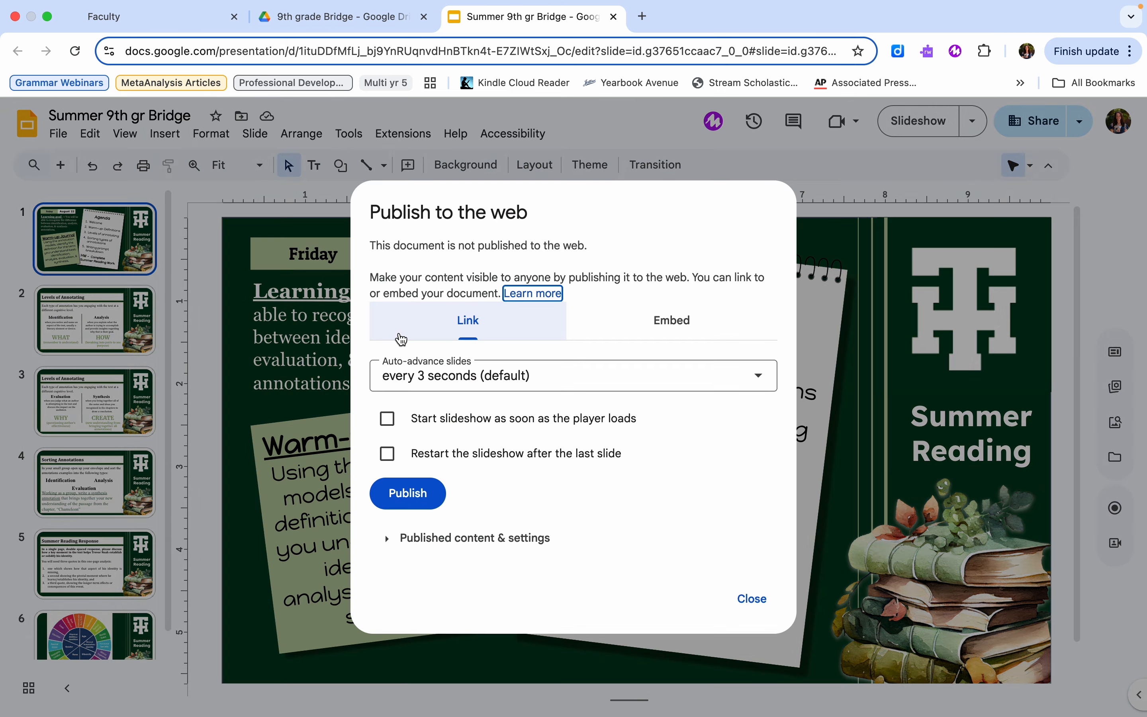
pyautogui.click(714, 318)
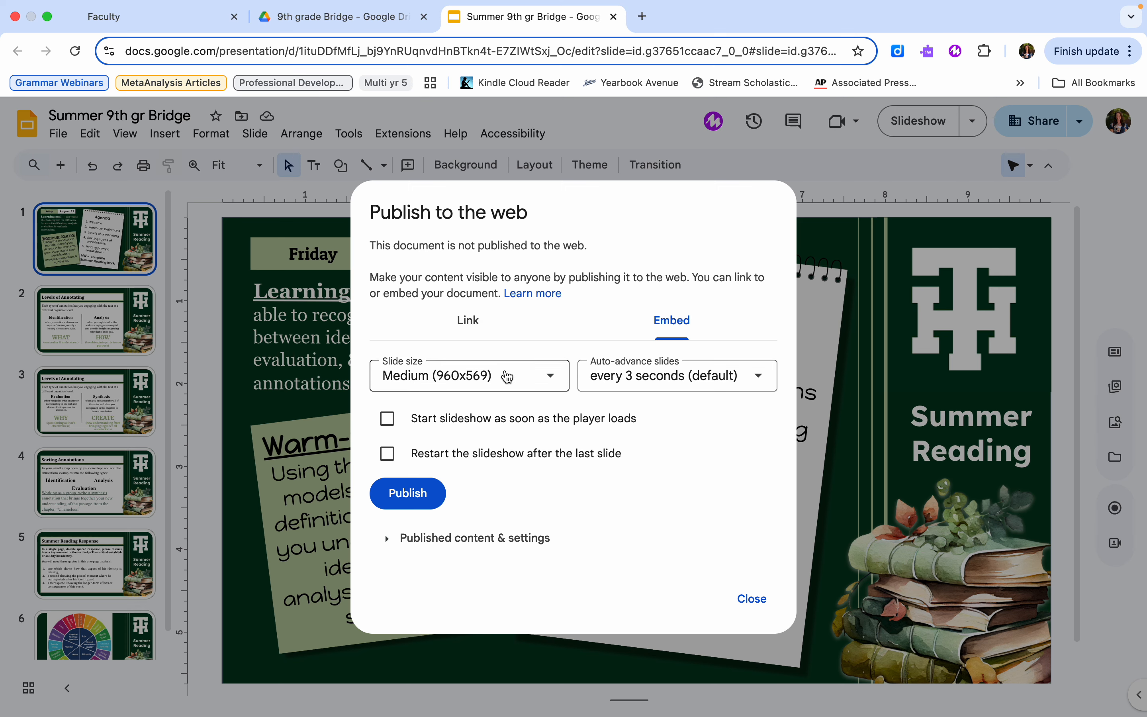
pyautogui.click(545, 379)
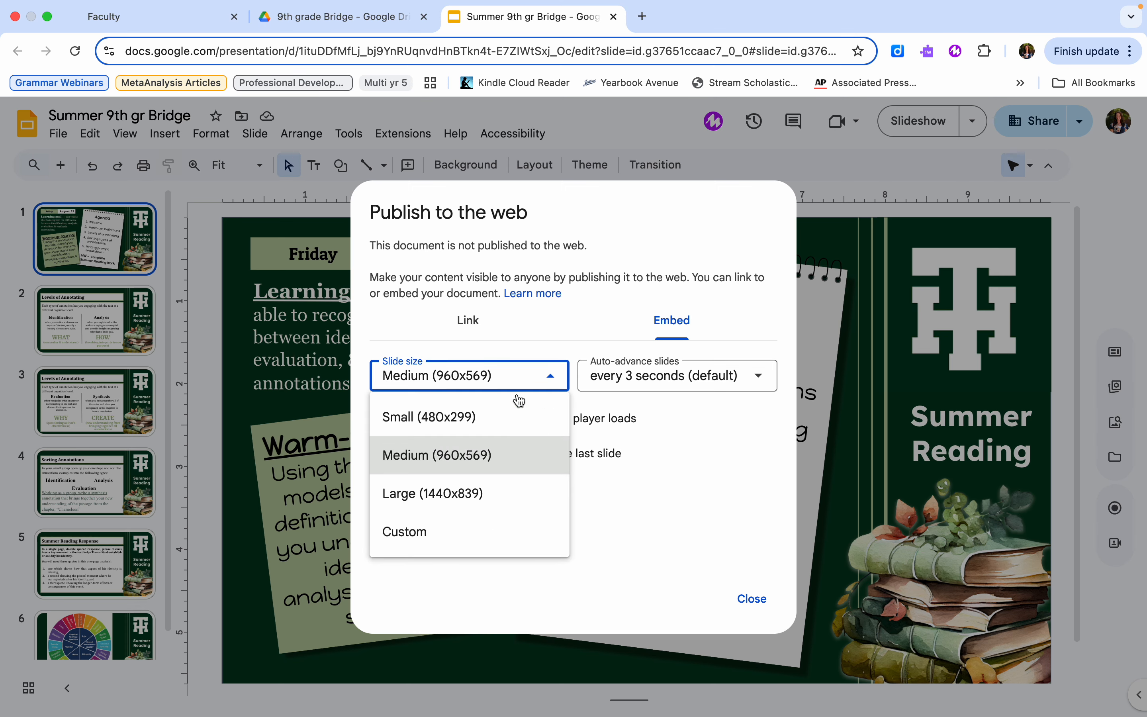
pyautogui.click(416, 545)
pyautogui.click(399, 403)
pyautogui.doubleClick(399, 403)
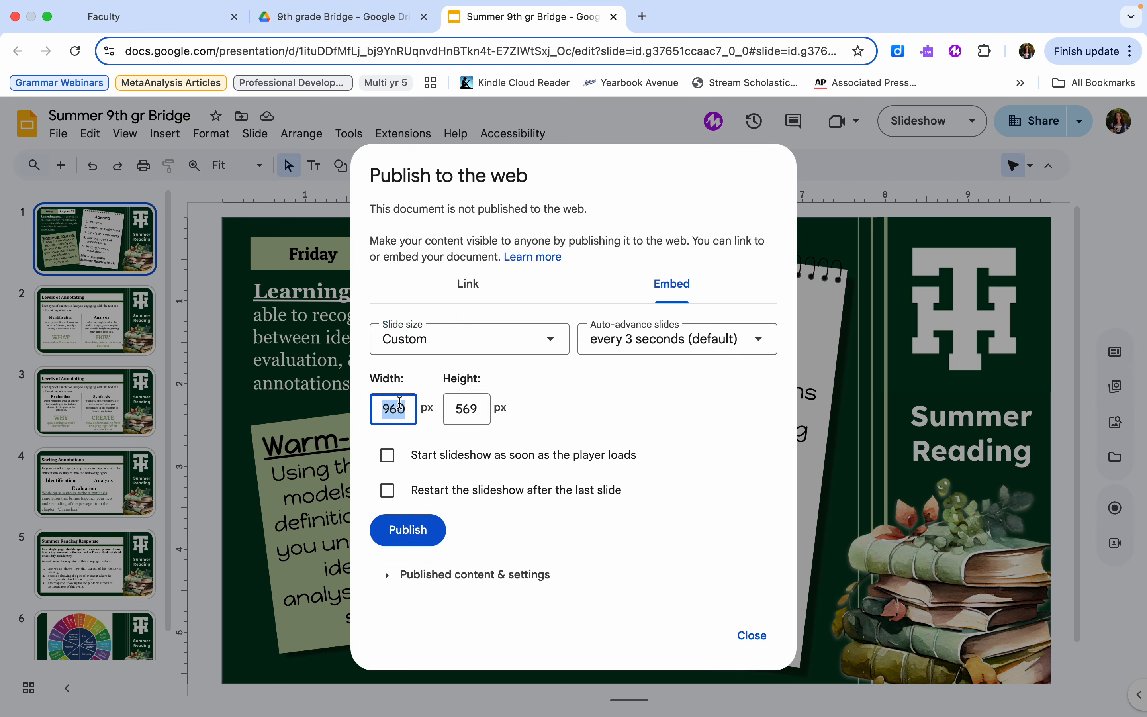
pyautogui.write('500')
pyautogui.click(700, 434)
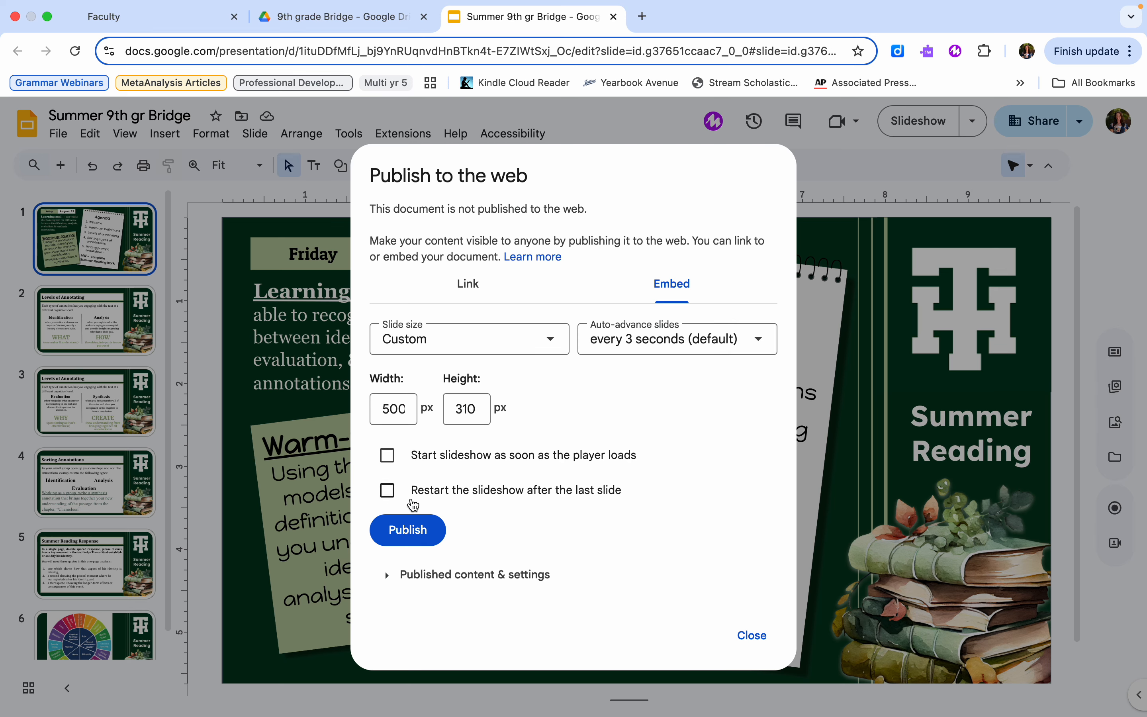
# - Publish the presentation to the web and copy its iframe embed code
pyautogui.click(410, 529)
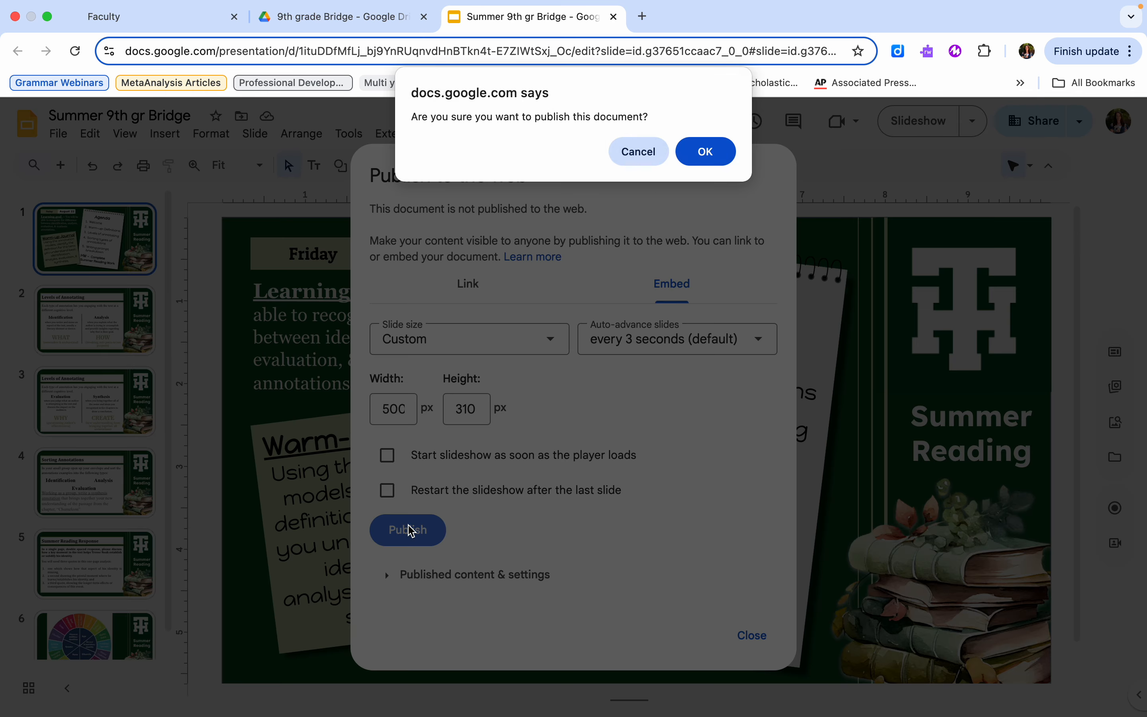
pyautogui.click(718, 157)
pyautogui.scroll(-3, 504, 394)
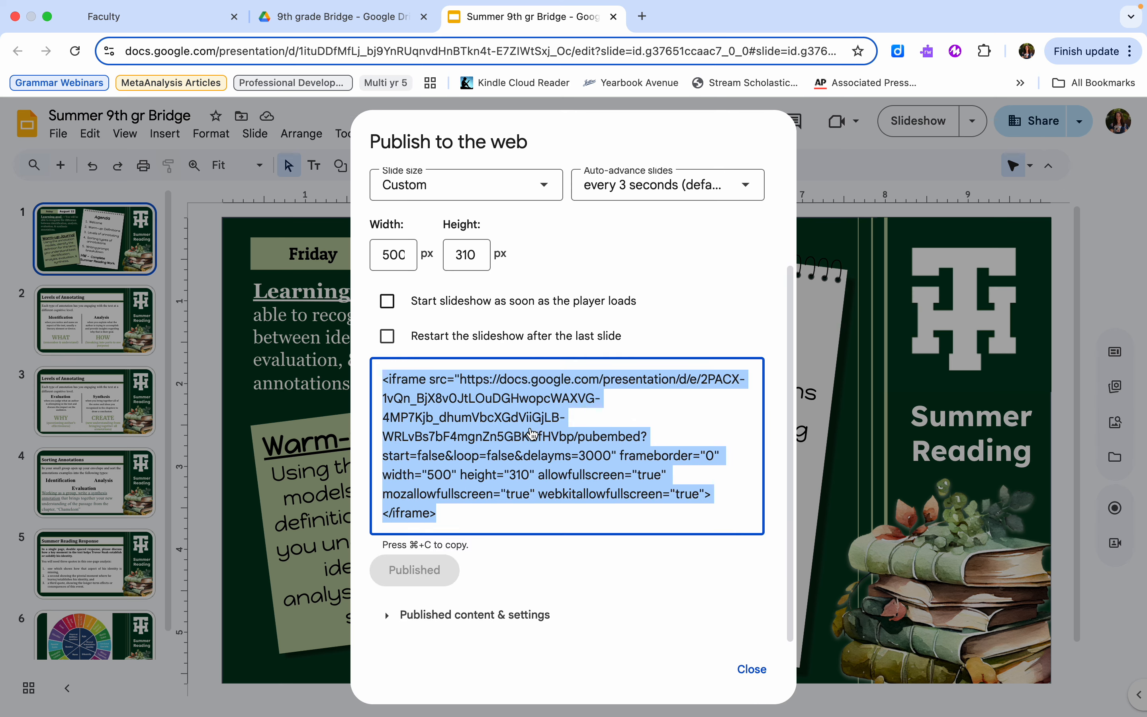
pyautogui.rightClick(481, 424)
pyautogui.click(545, 461)
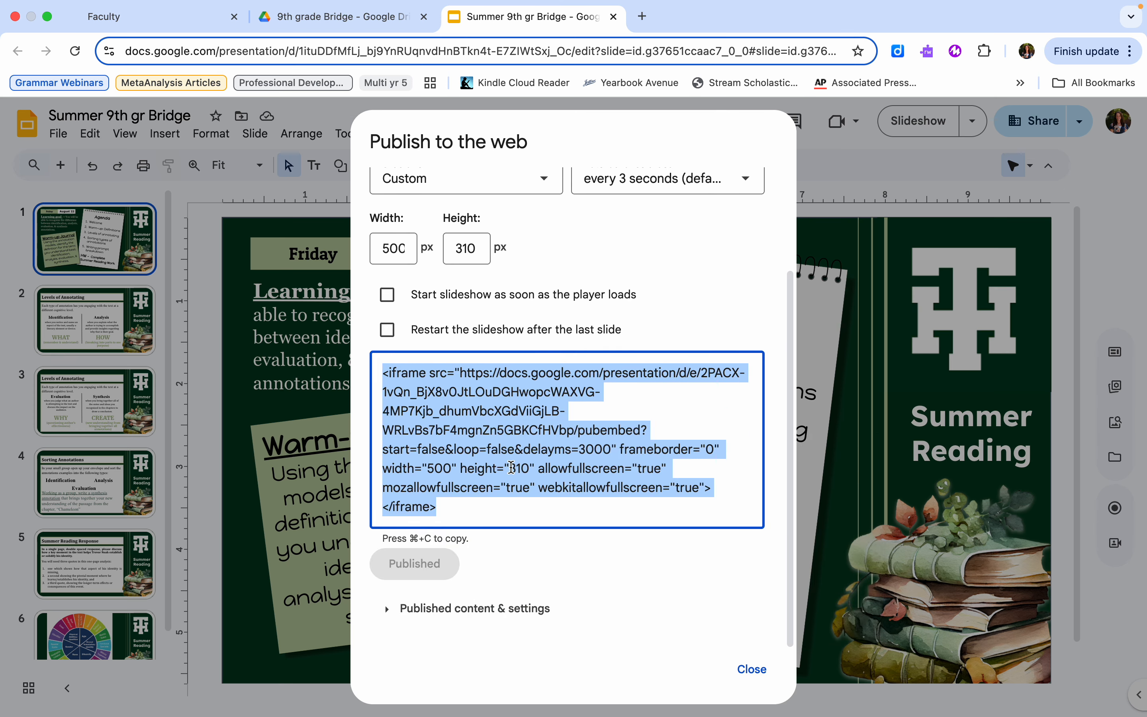
# - Paste the embed code into the topic's new embed and caption it "9th grade Bridge Slides"
pyautogui.click(177, 18)
pyautogui.click(390, 391)
pyautogui.press('super+v')
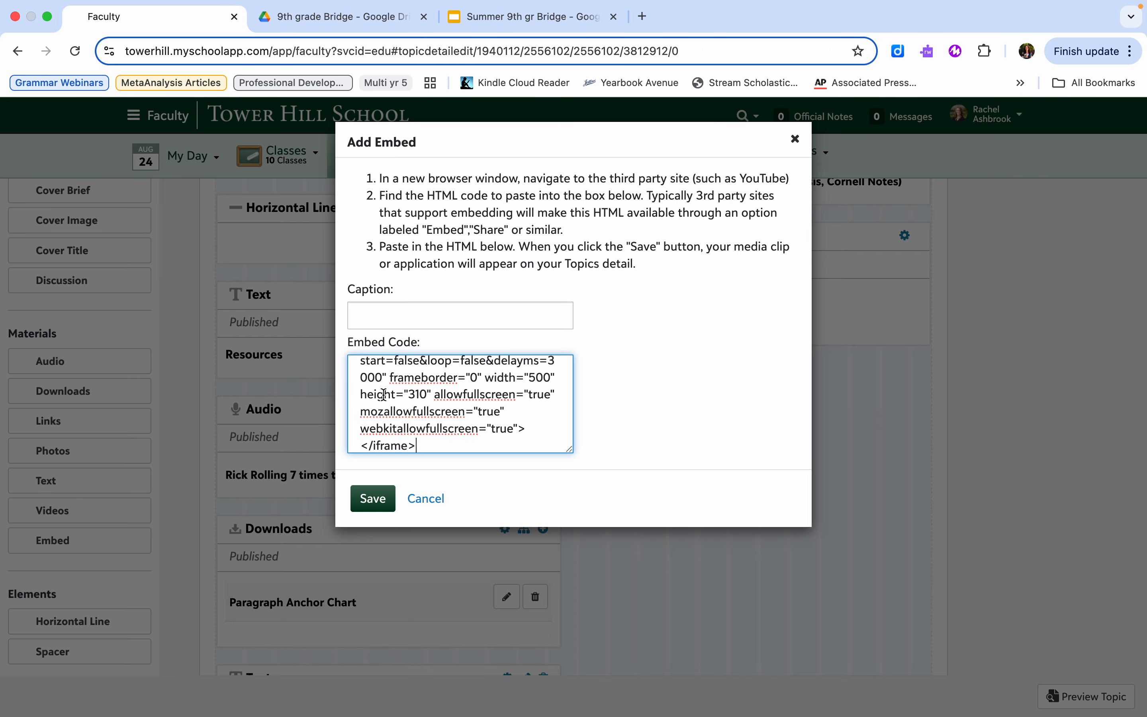
pyautogui.click(421, 313)
pyautogui.write('(th')
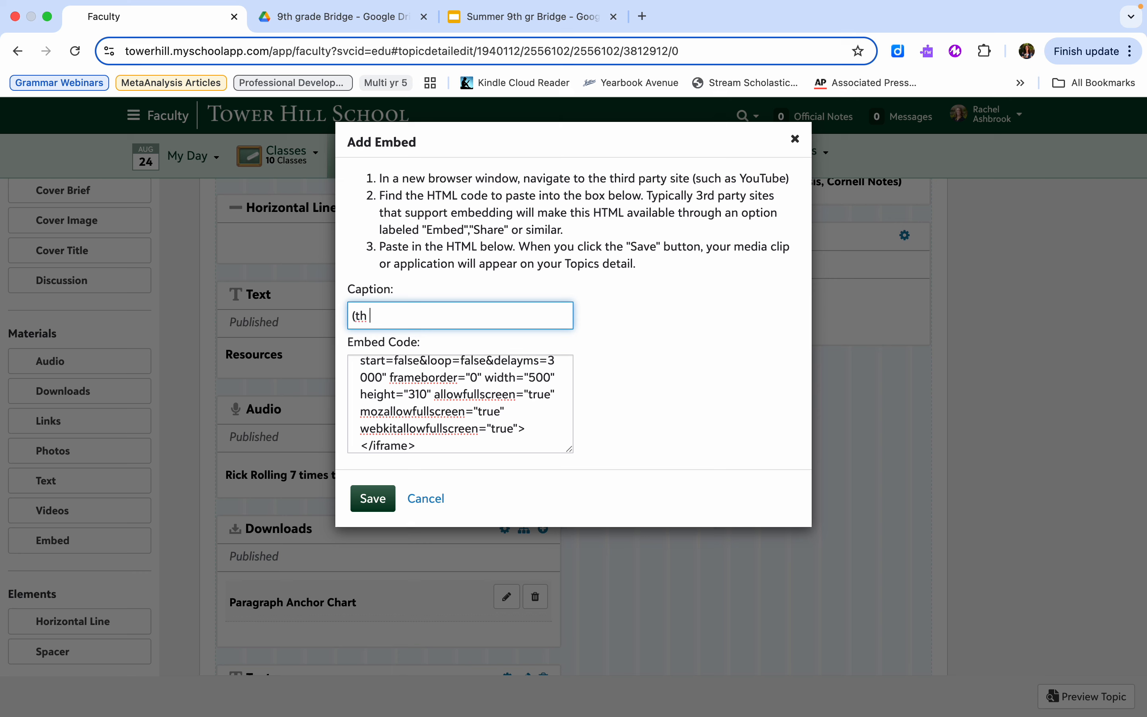
pyautogui.write(' grade Bridge Slides')
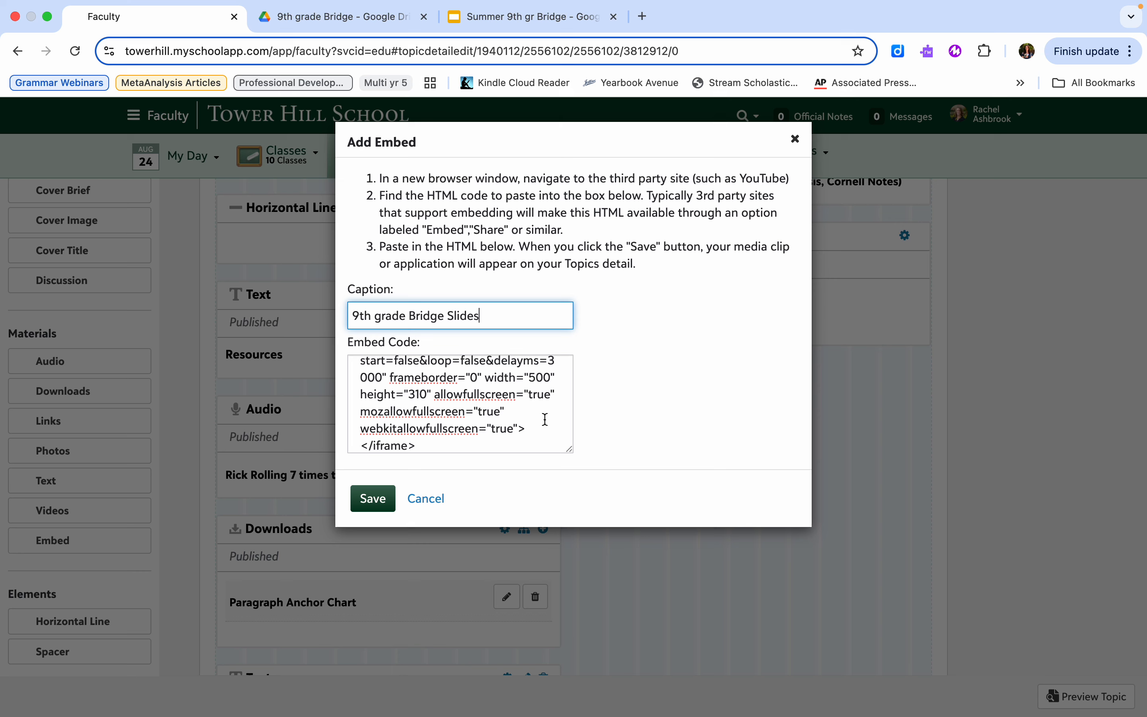
# - Delete start=false&loop=false&delayms=3000" from the embed code and save the embed
pyautogui.scroll(3, 545, 420)
pyautogui.scroll(3, 545, 420)
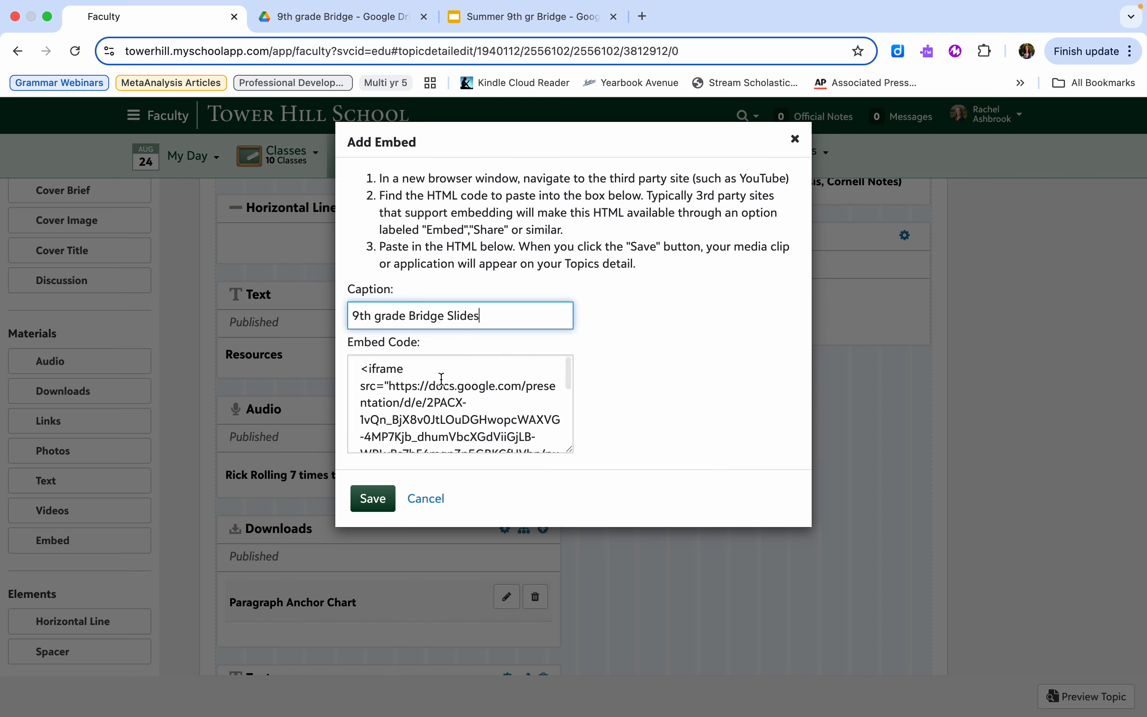
pyautogui.scroll(-5, 515, 414)
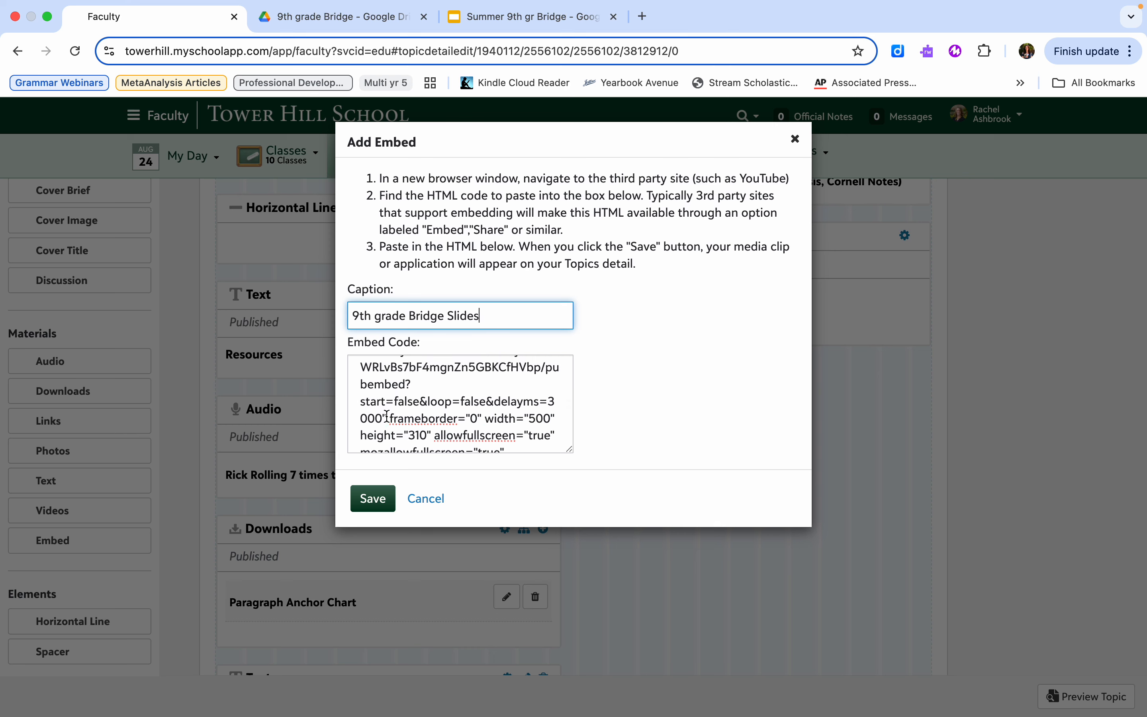
pyautogui.click(381, 410)
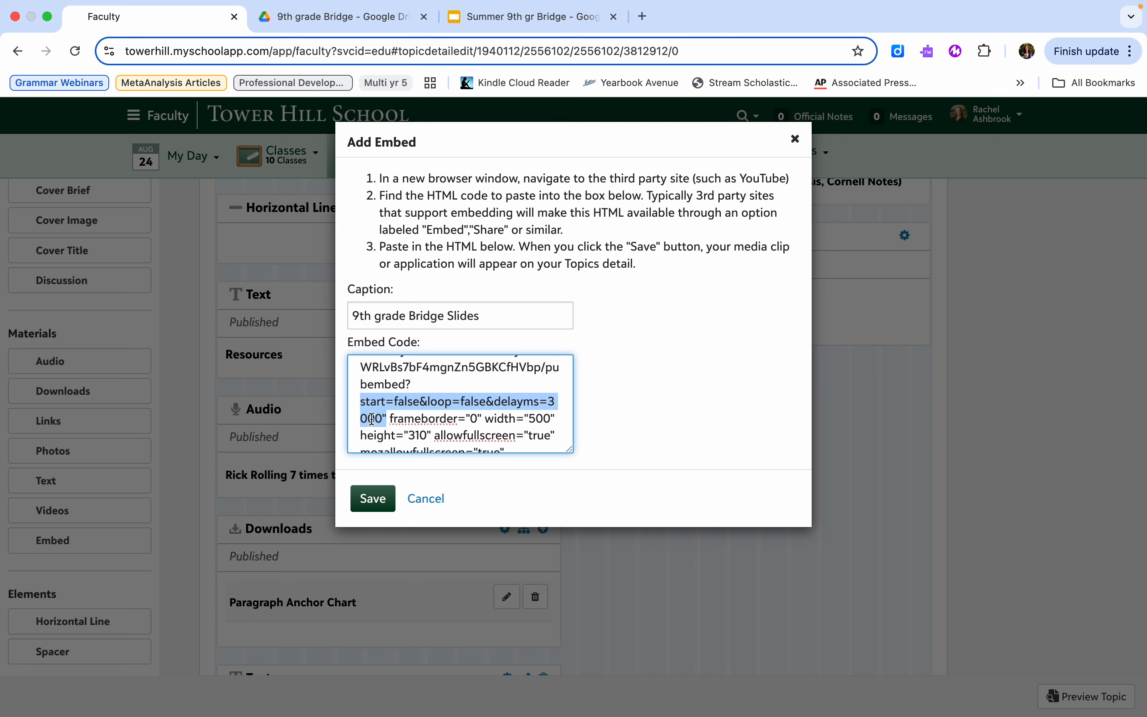
pyautogui.press('BackSpace')
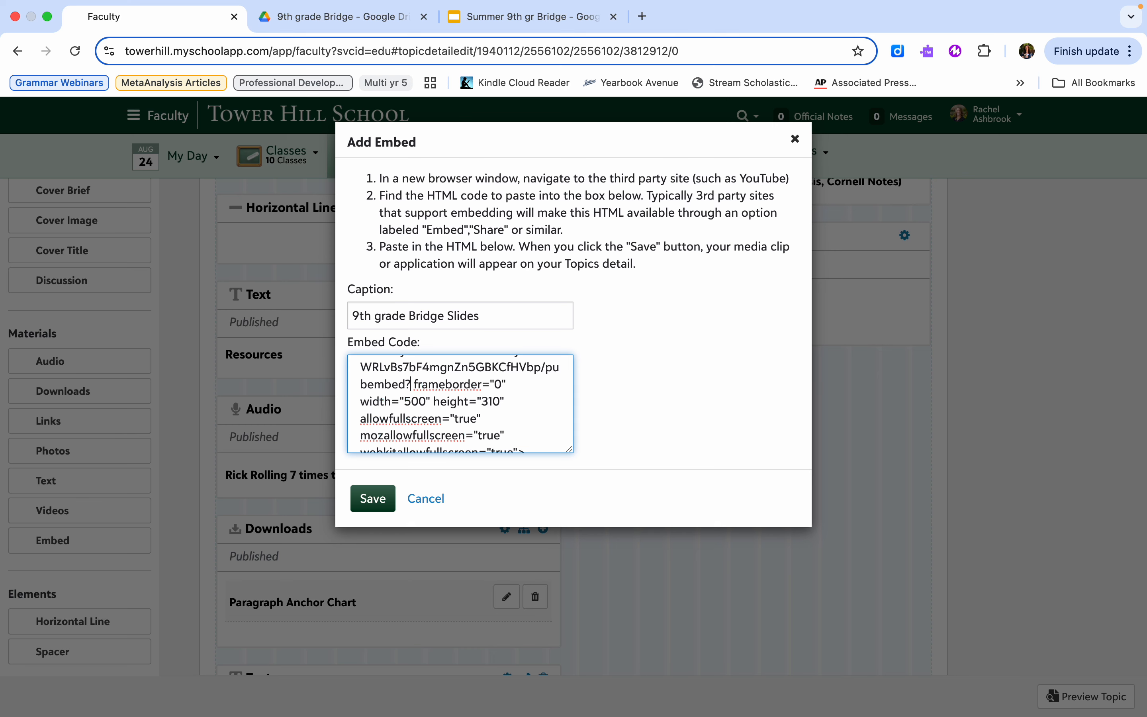
pyautogui.click(372, 498)
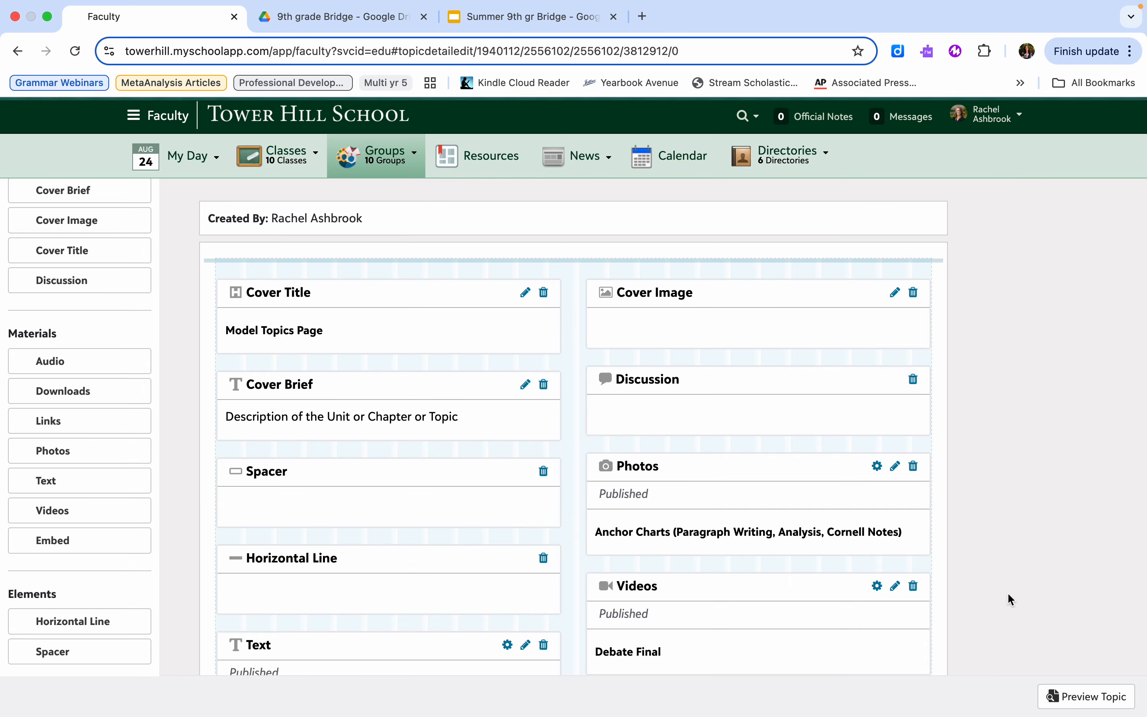
# - Preview the topic and examine both columns, including the Debate Final video and the embedded 9th grade Bridge Slides
pyautogui.click(1105, 694)
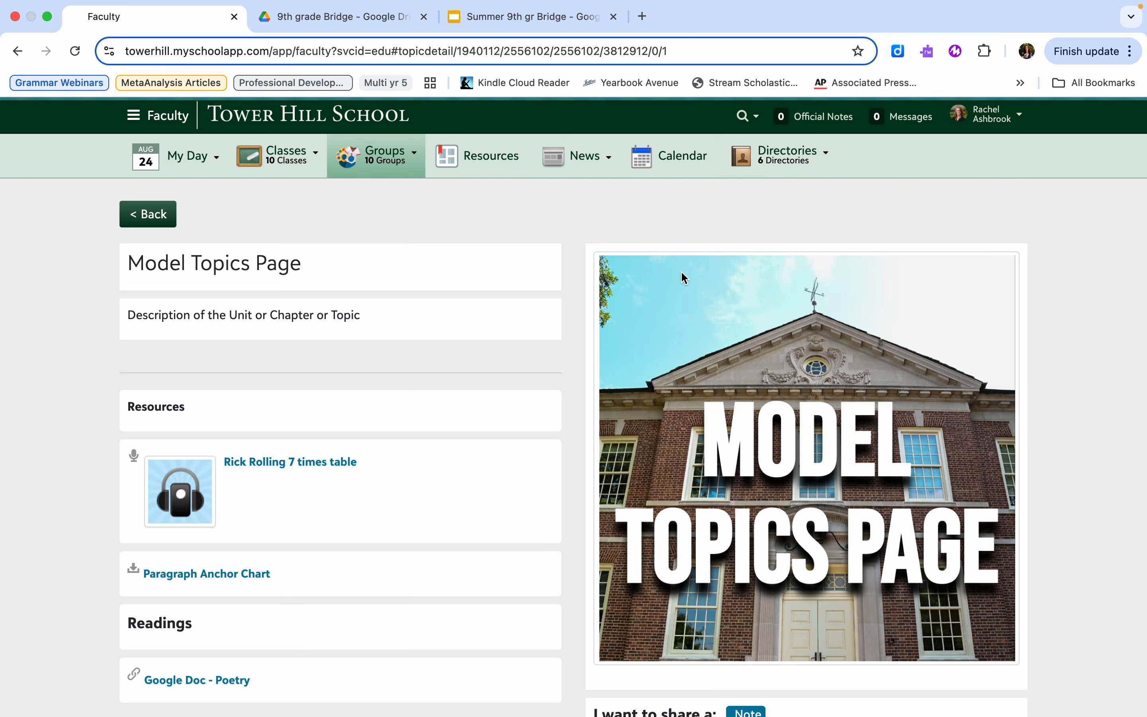
pyautogui.scroll(-20, 754, 403)
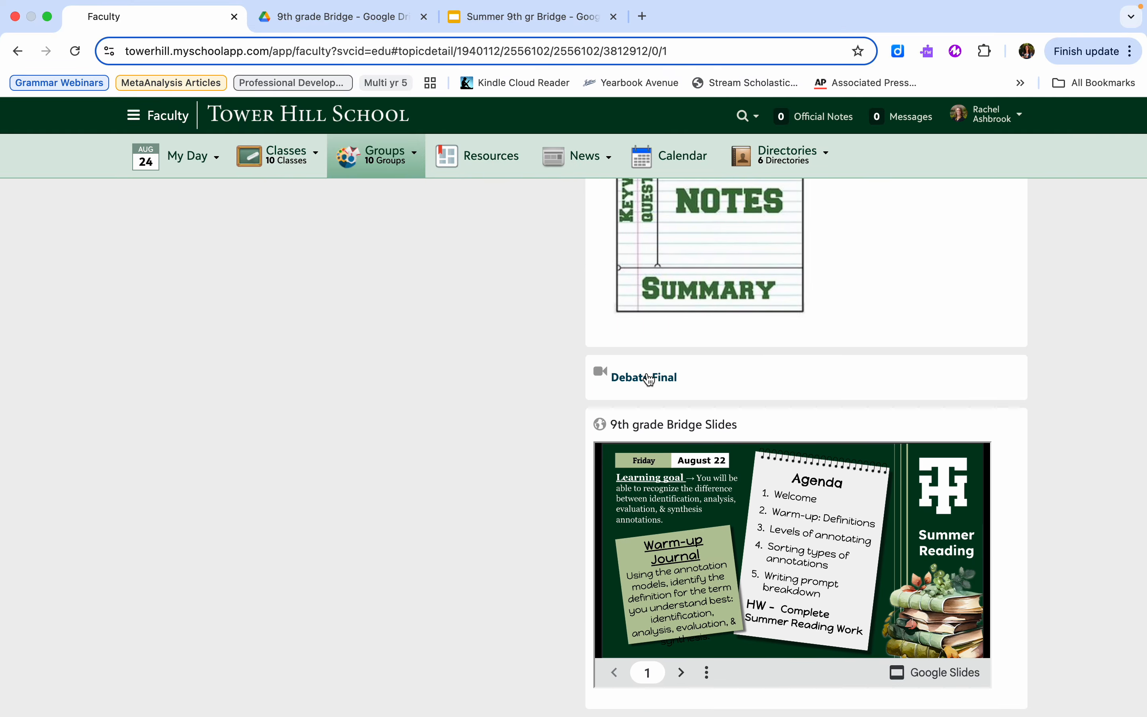
pyautogui.scroll(2, 437, 389)
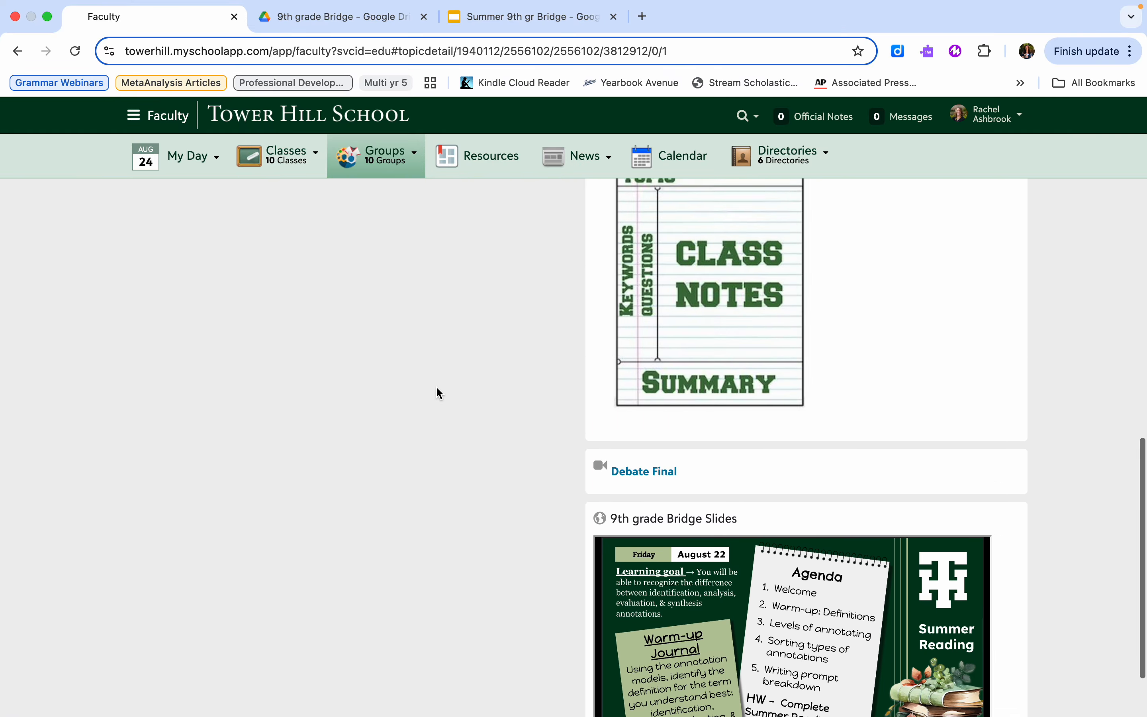
pyautogui.scroll(20, 437, 389)
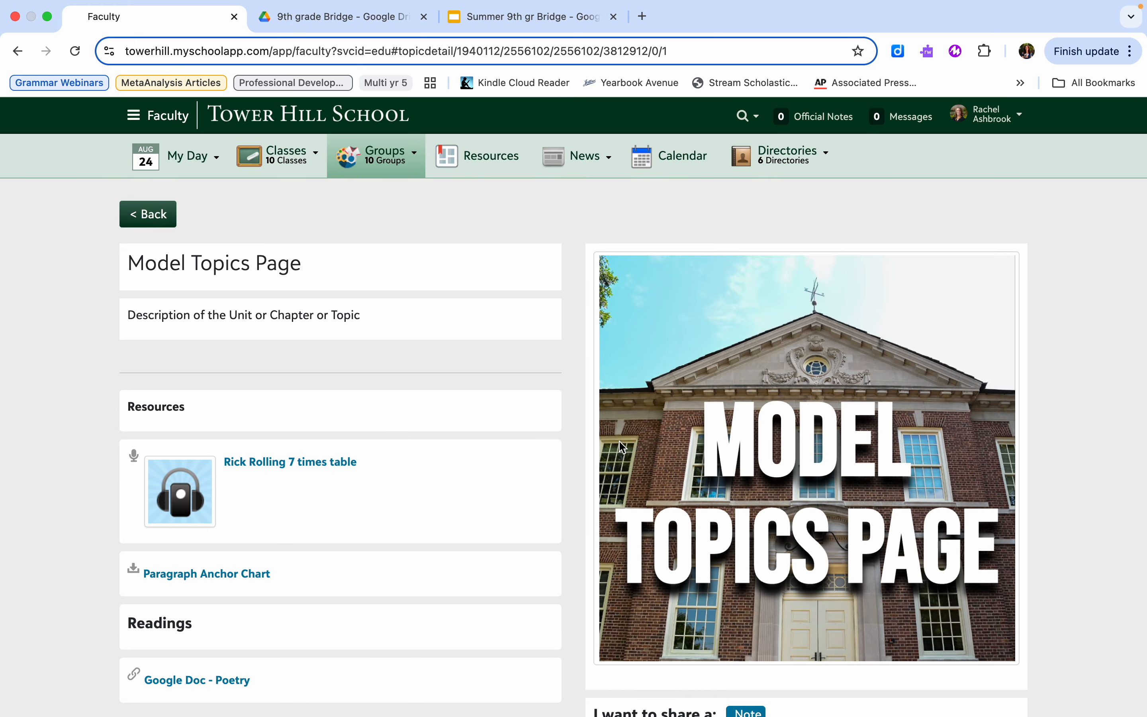
pyautogui.scroll(-4, 861, 448)
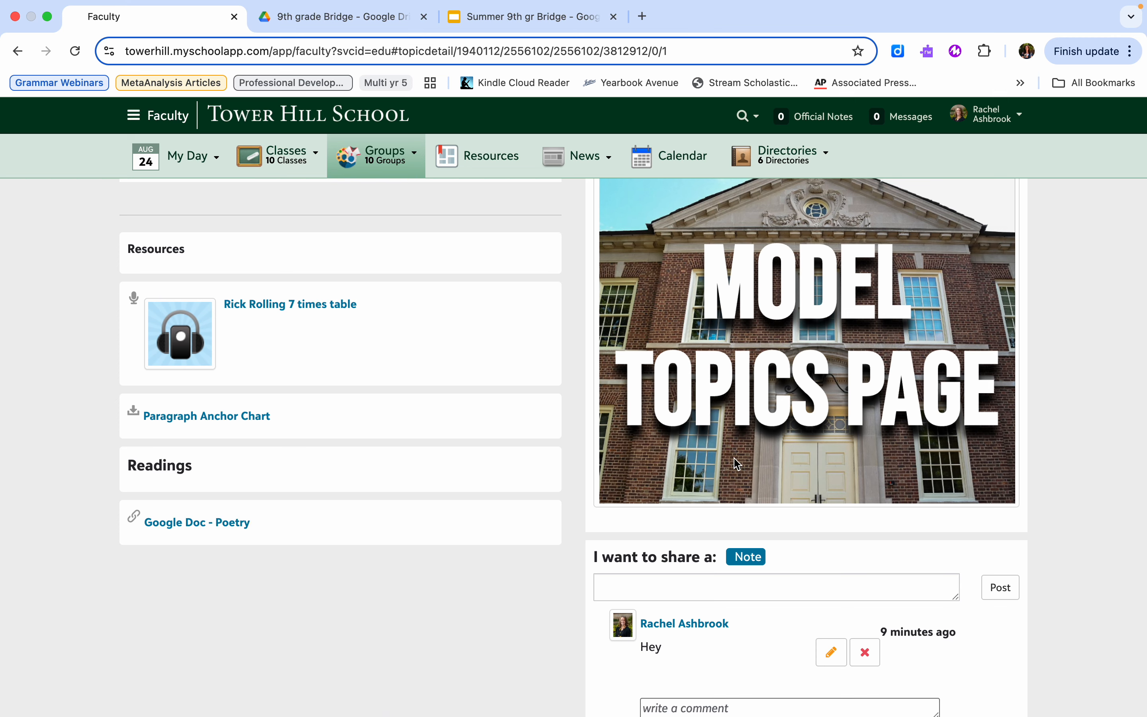
# - Examine the previewed topic's discussion, anchor charts and Debate Final video, and advance the embedded 9th grade Bridge Slides to slide 5
pyautogui.scroll(-3, 735, 460)
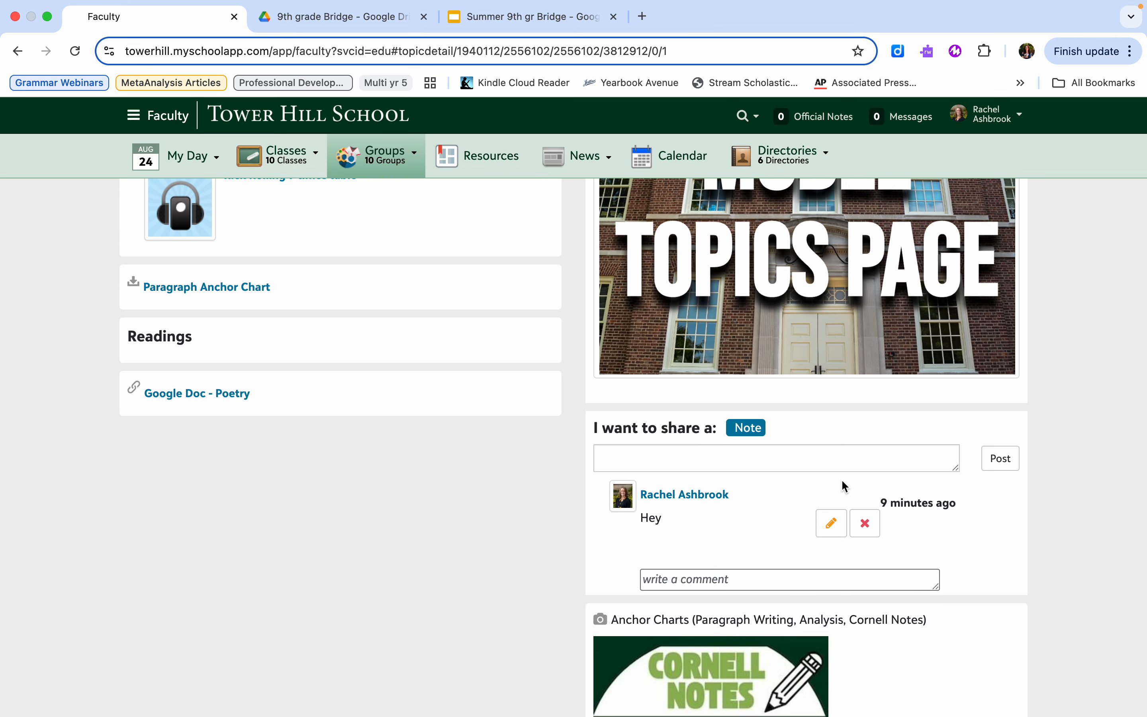
pyautogui.scroll(-7, 842, 481)
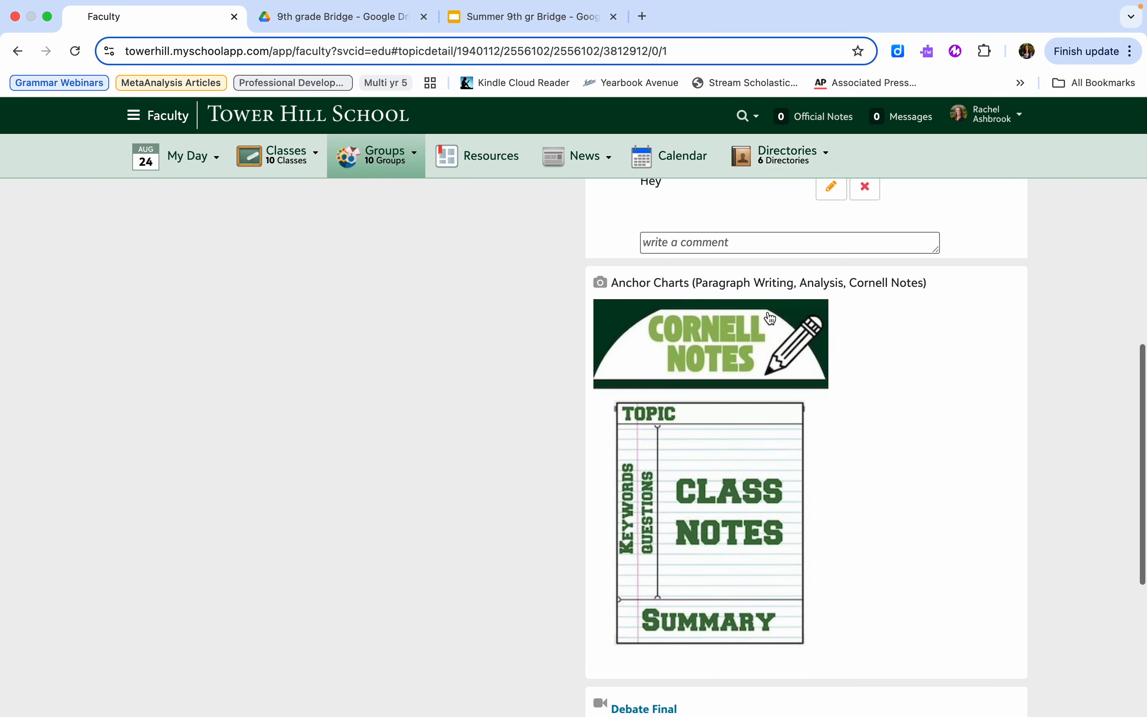
pyautogui.scroll(-6, 762, 525)
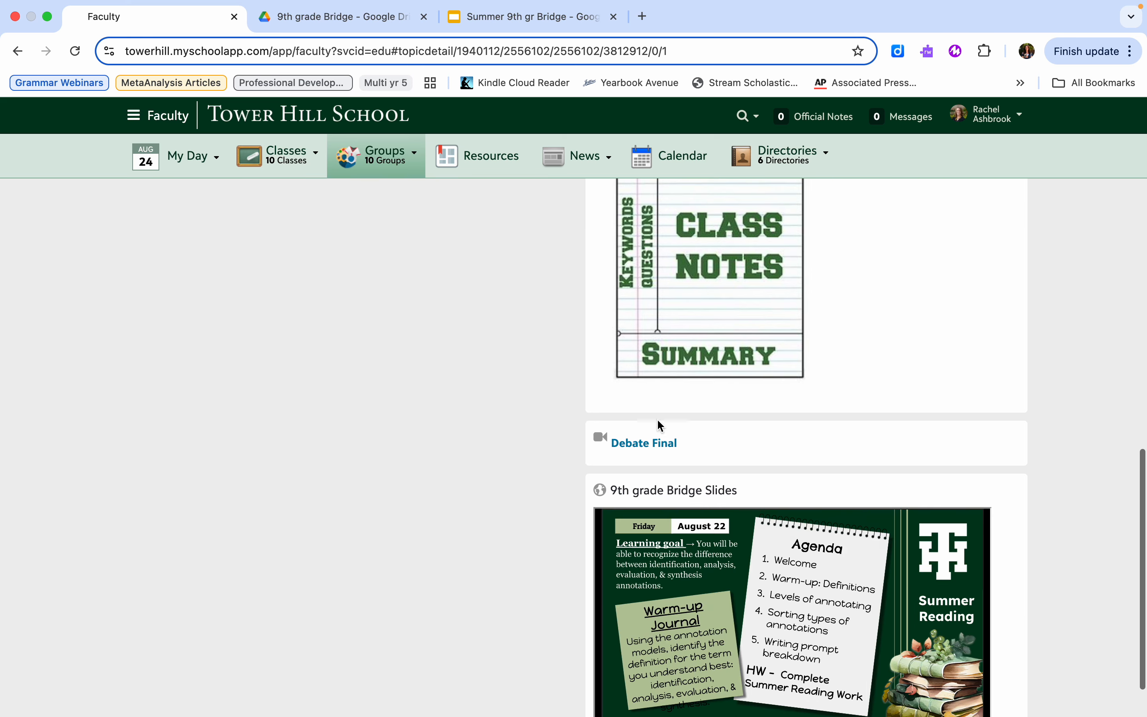
pyautogui.scroll(-2, 619, 450)
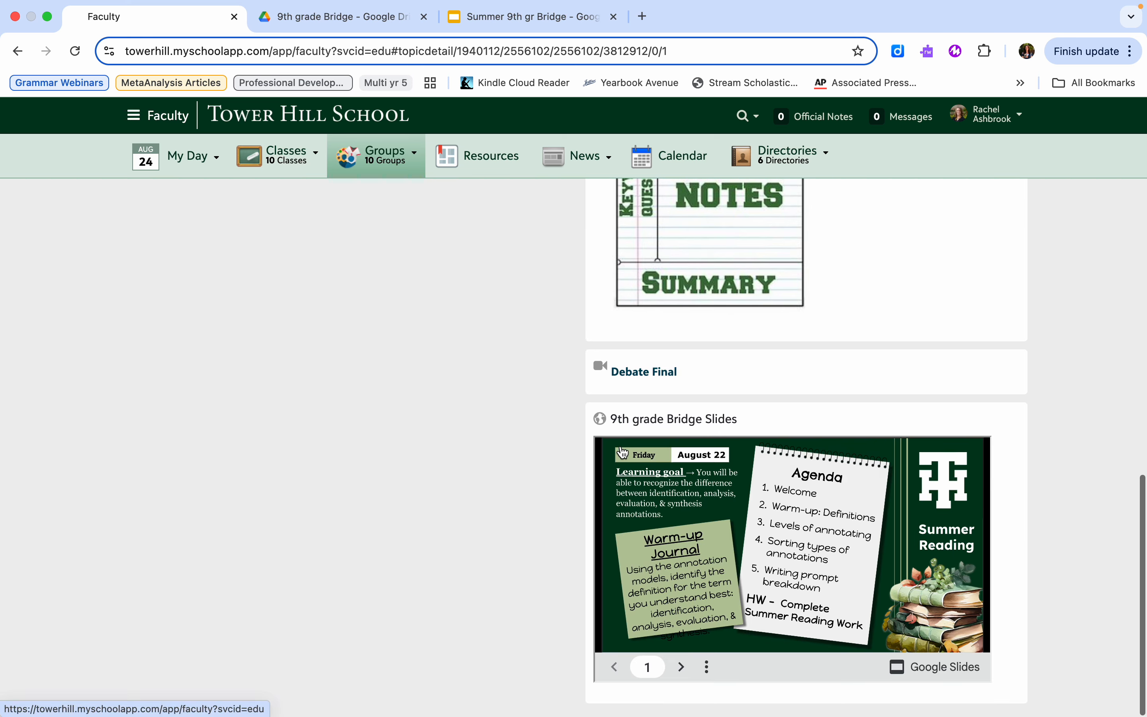
pyautogui.click(682, 675)
pyautogui.click(681, 675)
pyautogui.click(681, 674)
pyautogui.click(681, 675)
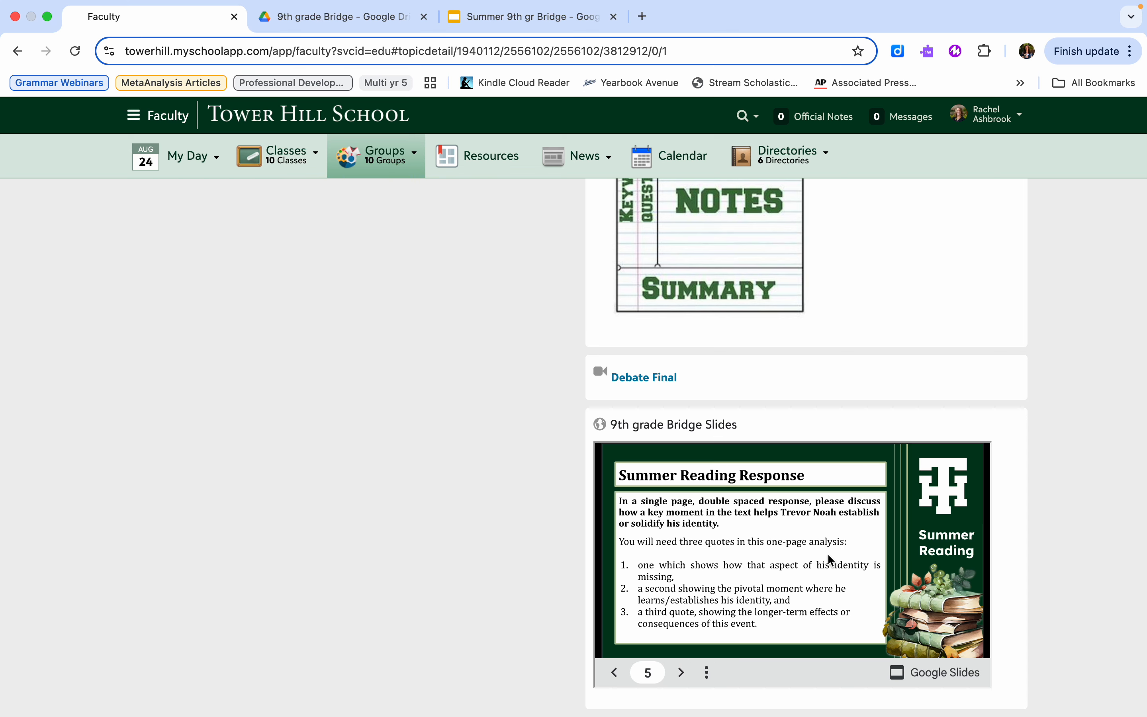
# - Return from the preview to the topic's layout editor and review the placed items and the available cover elements, materials and layout elements
pyautogui.scroll(20, 827, 555)
pyautogui.click(167, 221)
pyautogui.scroll(-4, 72, 481)
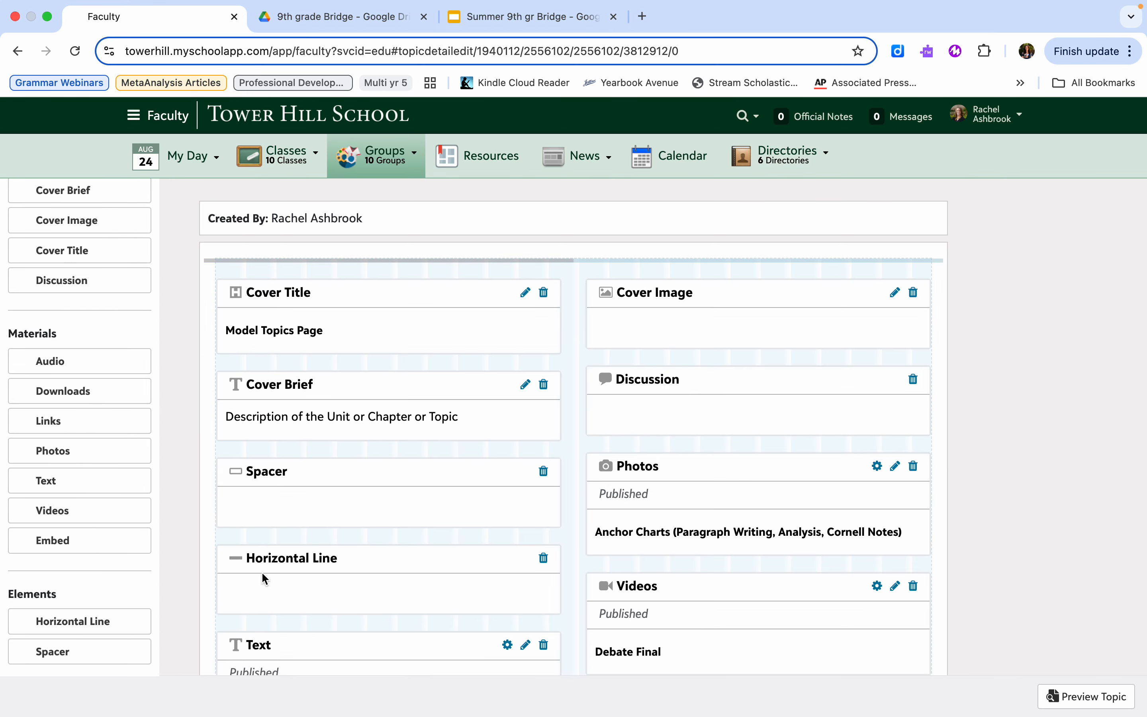
pyautogui.scroll(-3, 264, 578)
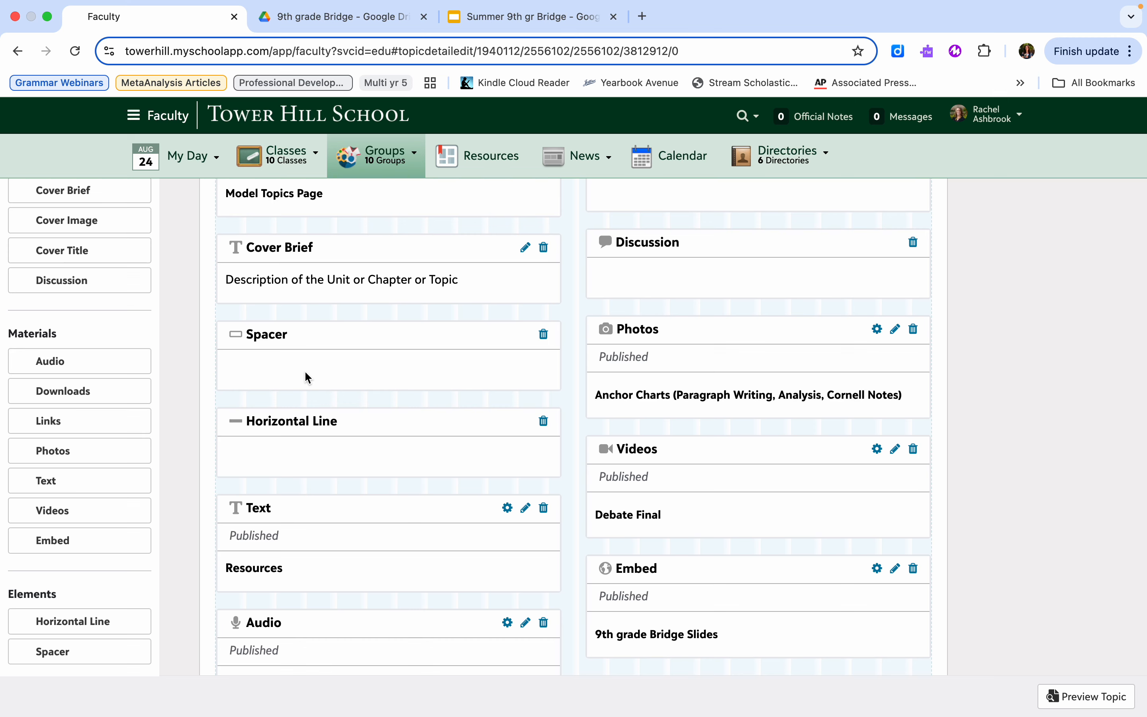
pyautogui.scroll(3, 305, 370)
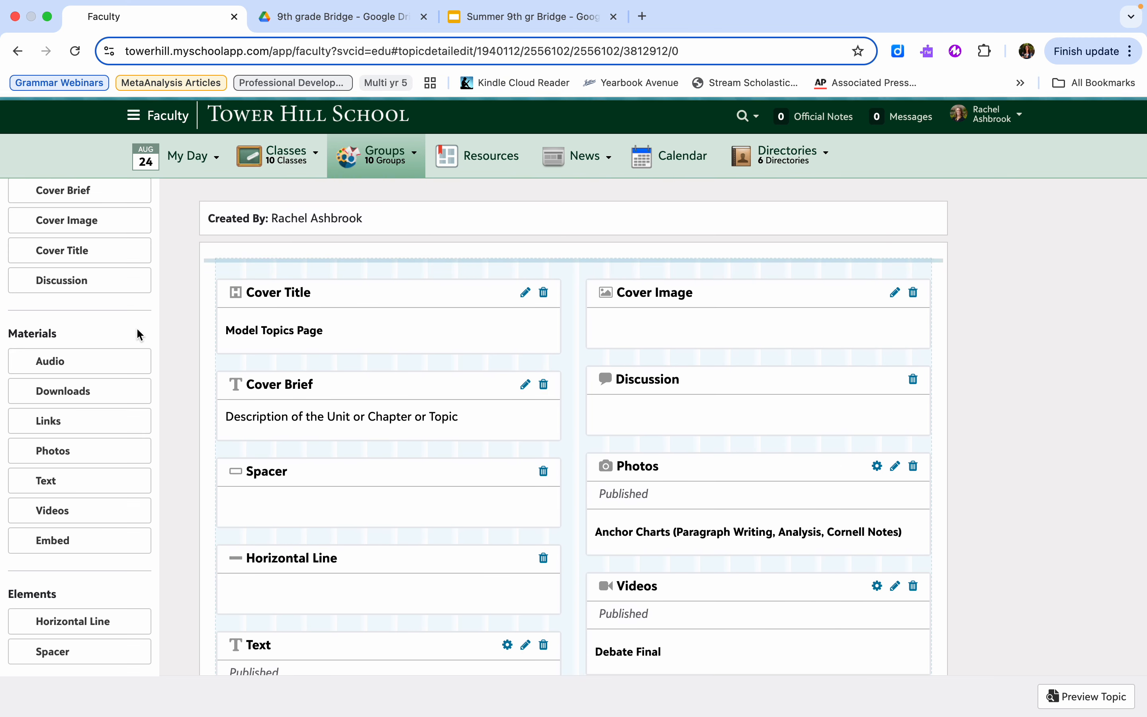
pyautogui.scroll(3, 80, 334)
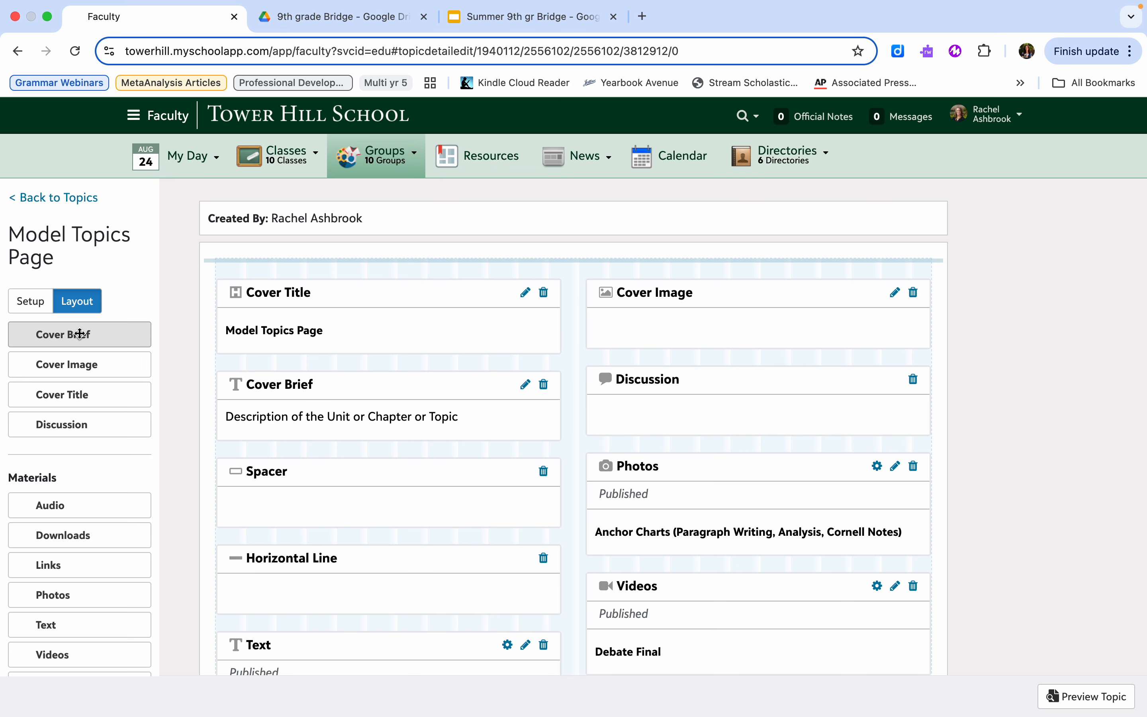
pyautogui.scroll(-3, 83, 417)
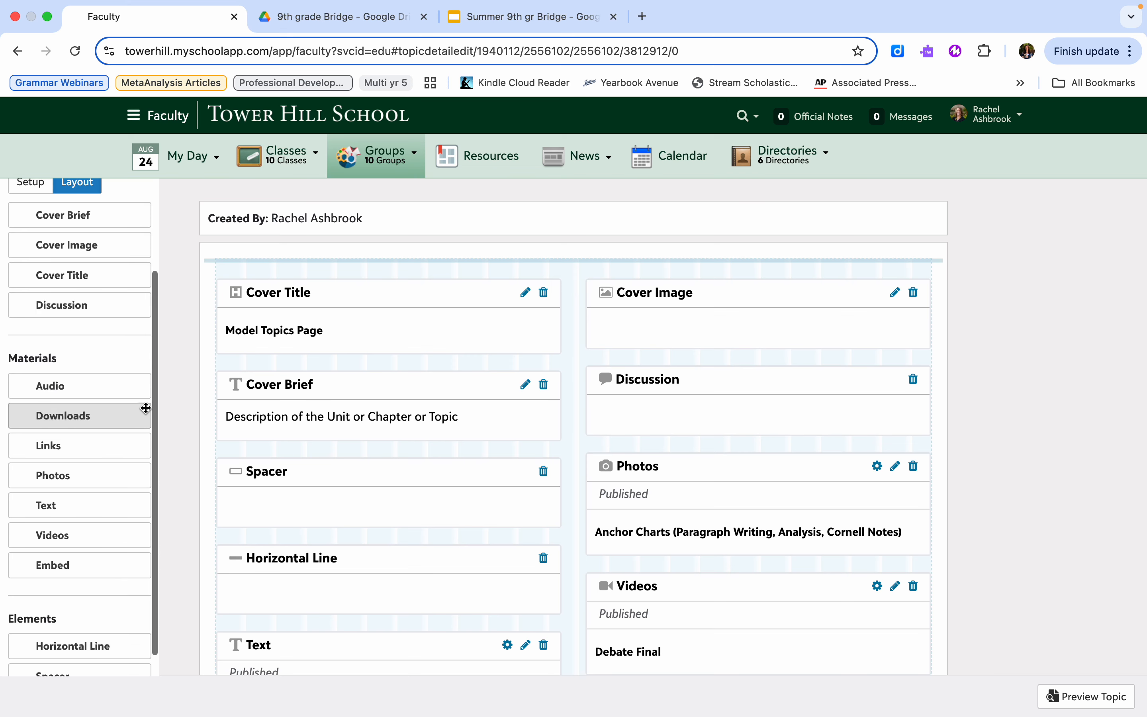